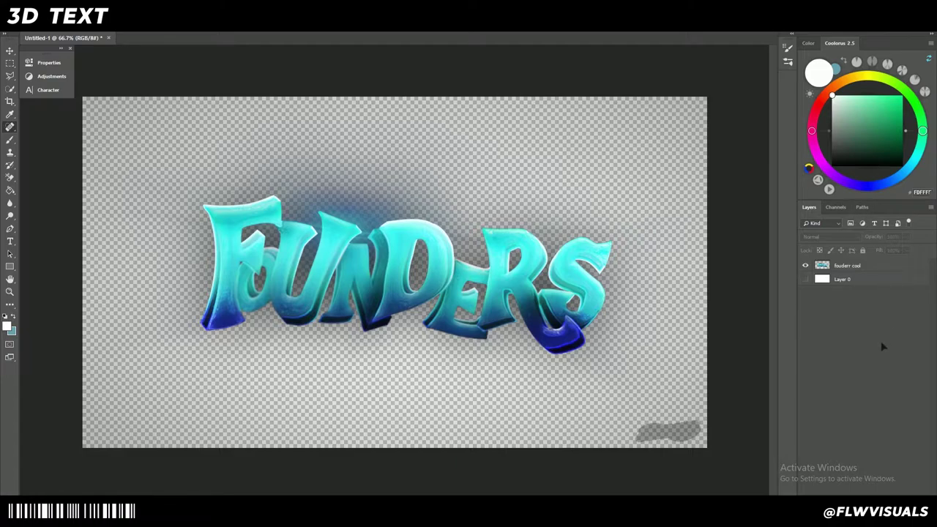
Delete the FOUNDERS artwork layer and add a new empty layer
click(890, 271)
key(Delete)
key(ctrl+shift+alt+n)
Add a text layer reading "3D TEXT" near the middle of the canvas
click(10, 241)
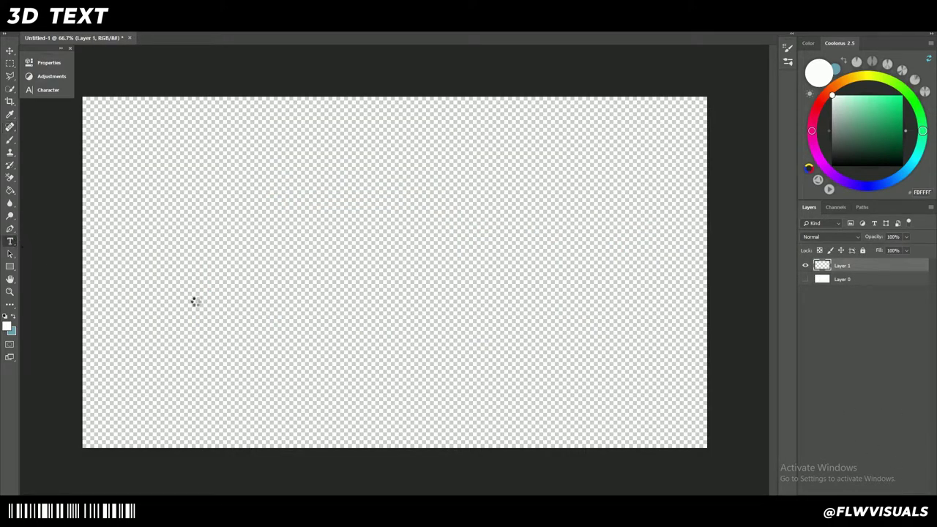
click(285, 295)
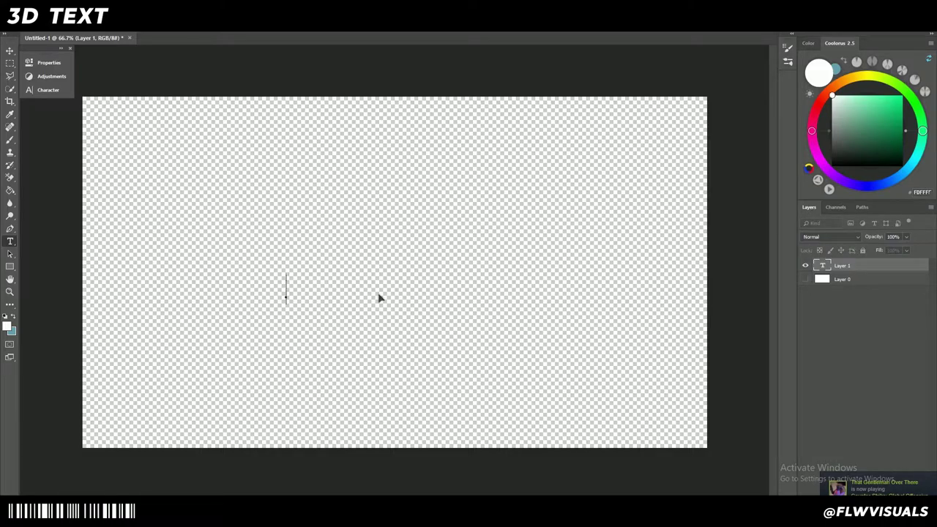
text(3D)
key(BackSpace)
key(BackSpace)
key(BackSpace)
text(3D)
key(BackSpace)
text(D TEXT)
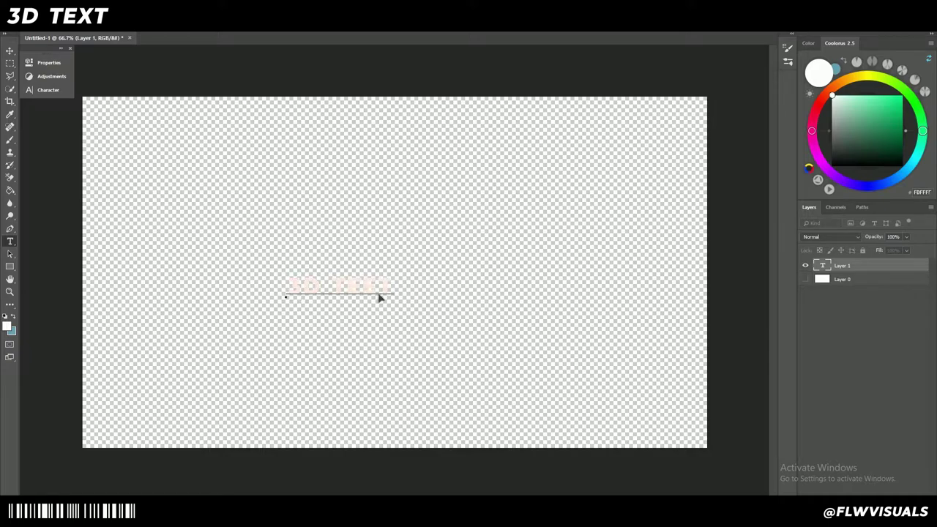
key(Left)
Change the colour of the whole "3D TEXT" wording to black (000000)
click(434, 30)
click(354, 285)
key(ctrl+a)
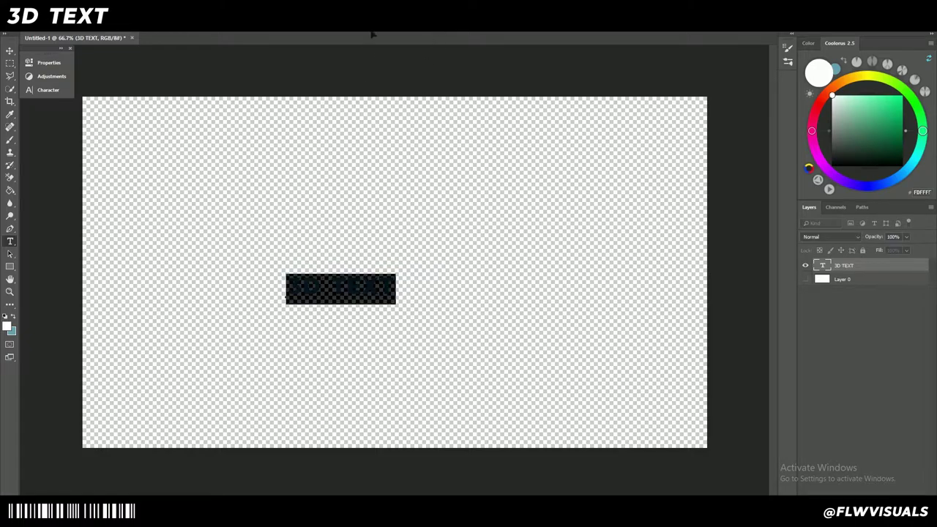
click(373, 29)
text(000000)
key(Return)
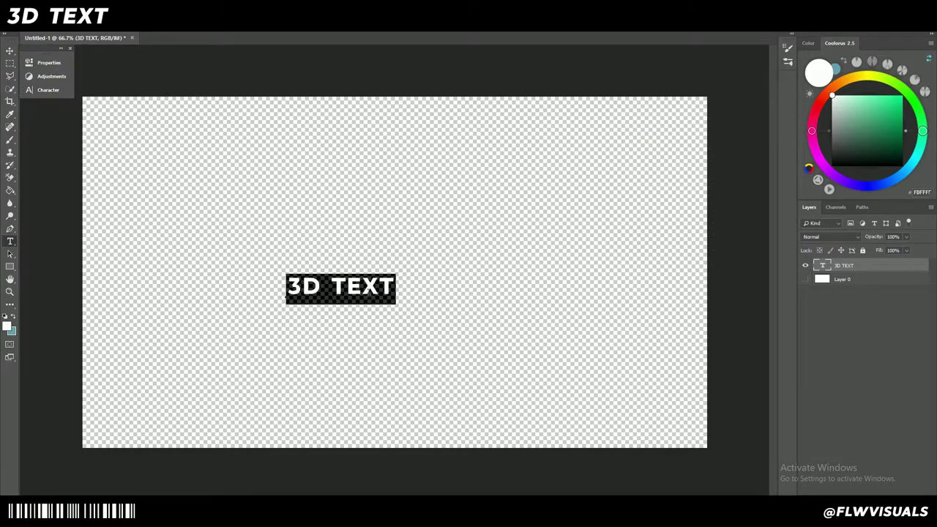
click(873, 336)
Enlarge the "3D TEXT" layer to roughly half the canvas width and centre it horizontally
click(10, 50)
click(387, 296)
key(ctrl+t)
drag(403, 299, 514, 354)
drag(440, 278, 486, 263)
key(Return)
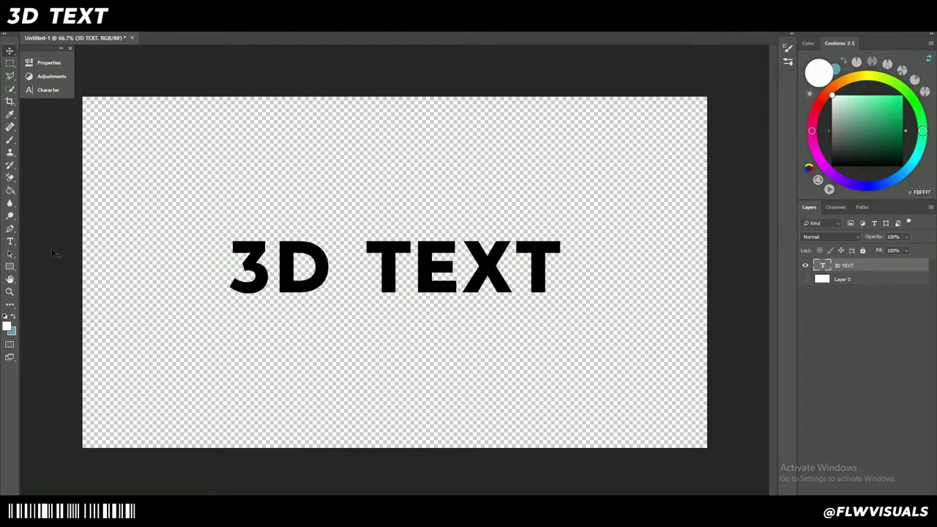
Change the font of the whole "3D TEXT" wording to a heavy, rounded display typeface
click(10, 241)
click(355, 249)
key(ctrl+a)
click(126, 24)
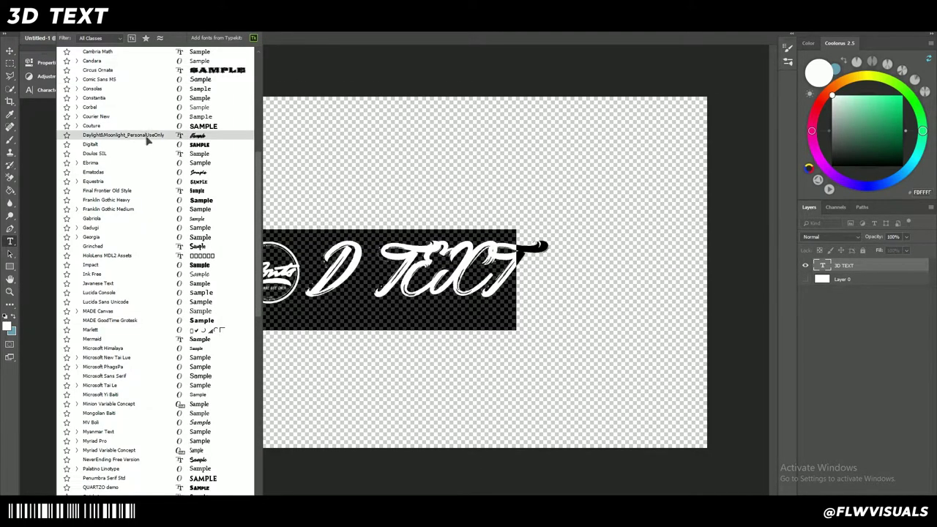
scroll(209, 370, down, 1)
scroll(231, 352, up, 10)
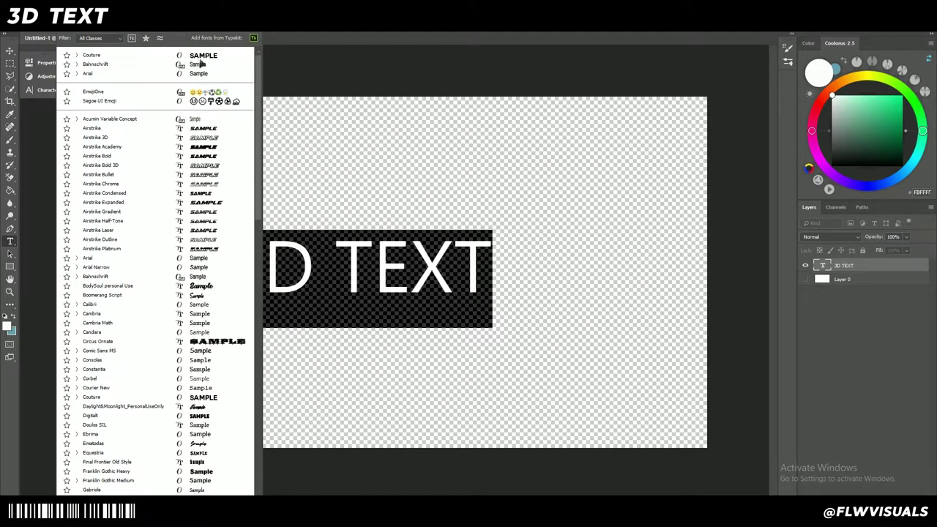
scroll(258, 216, down, 3)
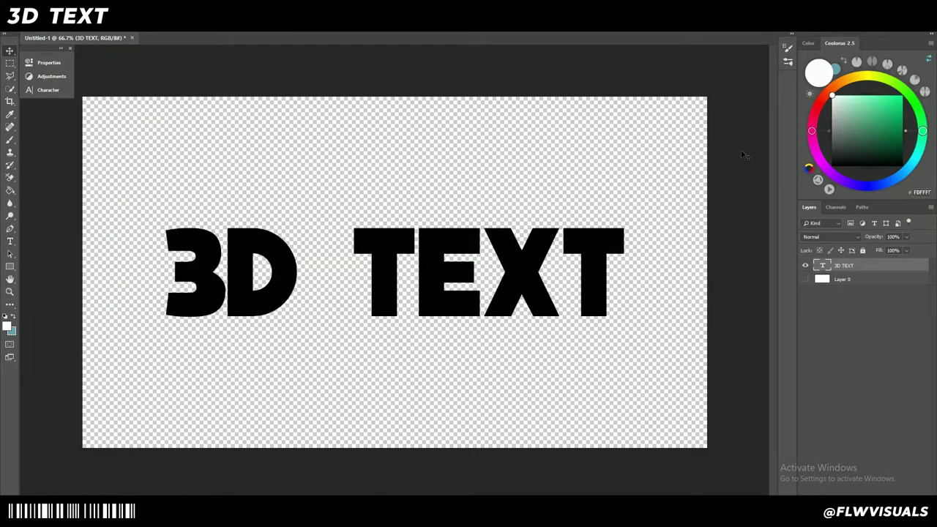
double_click(892, 269)
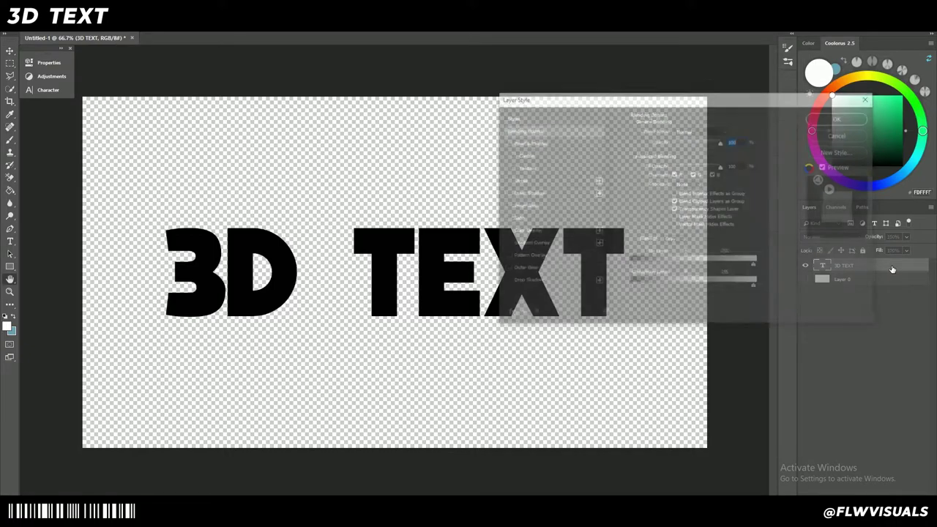
drag(623, 101, 609, 103)
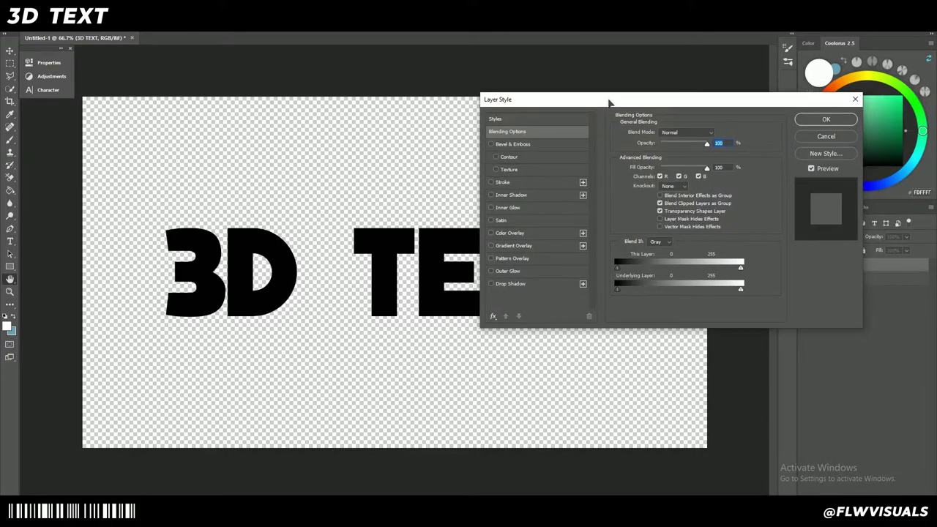
click(528, 234)
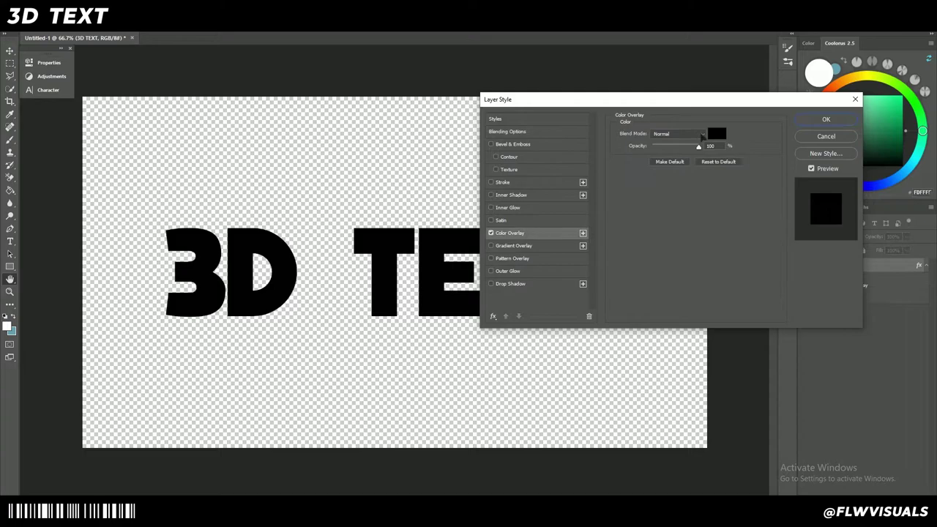
click(677, 134)
click(740, 117)
click(716, 133)
drag(662, 306, 663, 299)
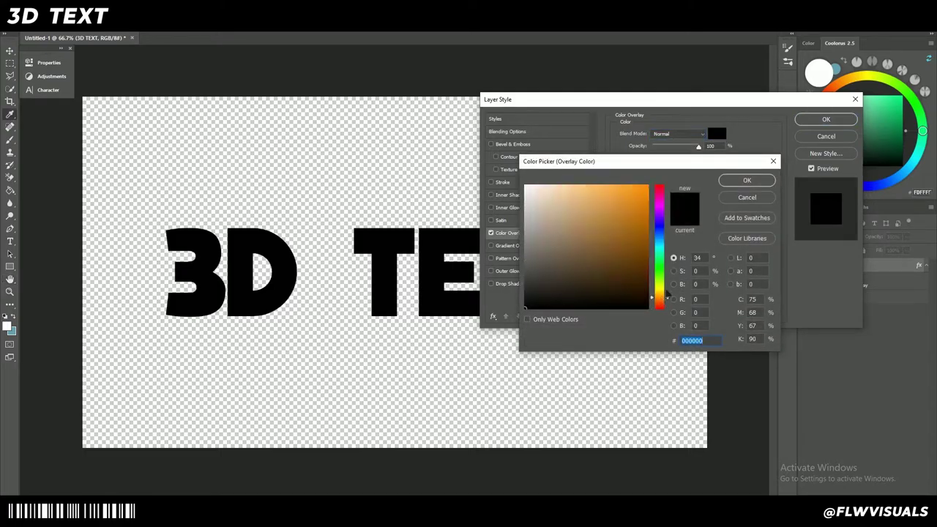
click(746, 197)
click(826, 136)
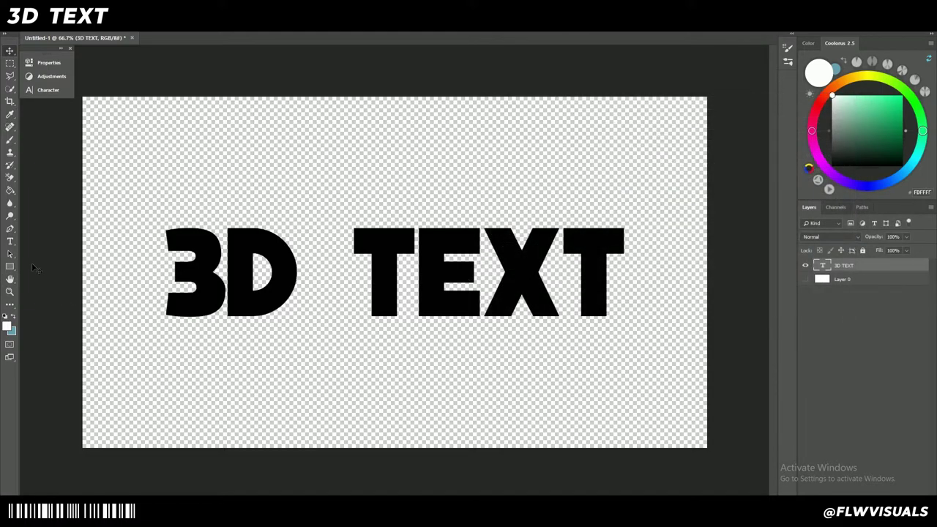
Recolour the whole "3D TEXT" wording to a strong orange
click(11, 242)
click(320, 284)
key(ctrl+a)
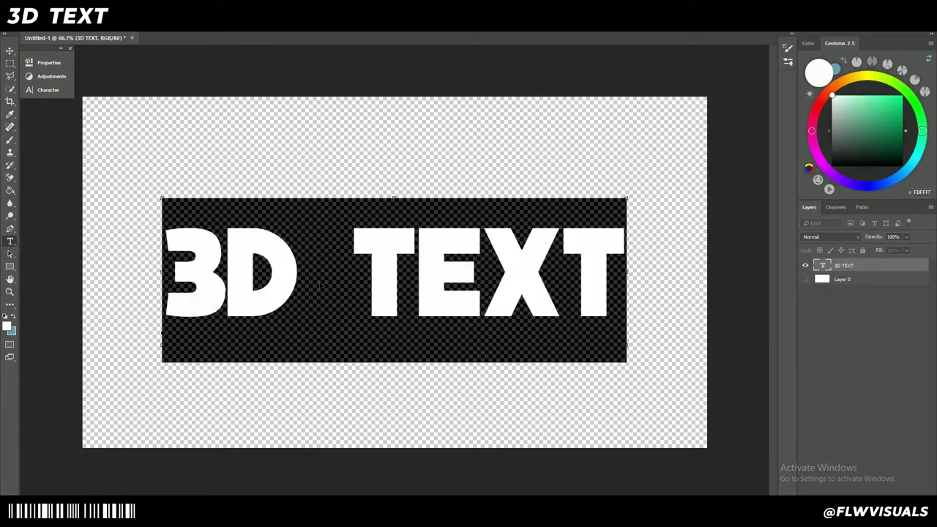
click(542, 22)
click(659, 296)
drag(628, 233, 622, 251)
drag(660, 306, 660, 300)
mouse_move(635, 207)
mouse_down()
mouse_move(644, 202)
mouse_move(635, 206)
mouse_up()
click(732, 184)
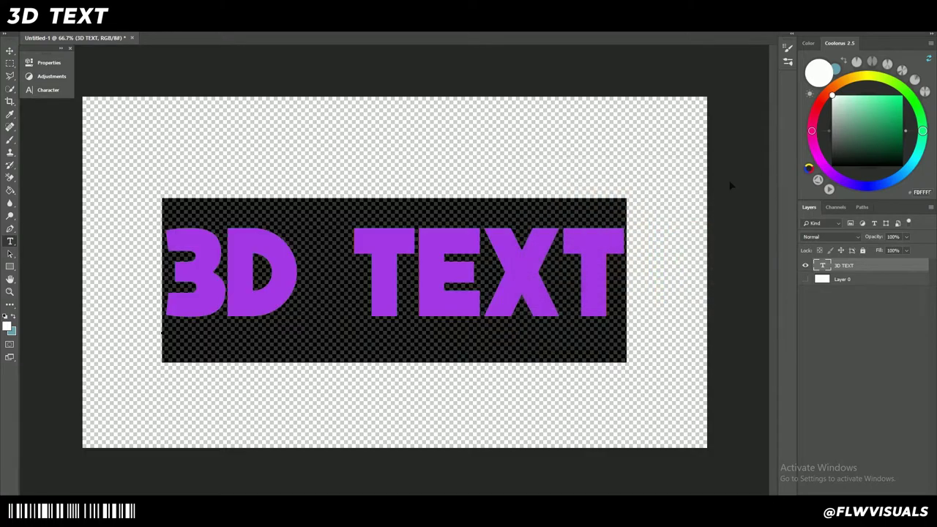
key(ctrl+Return)
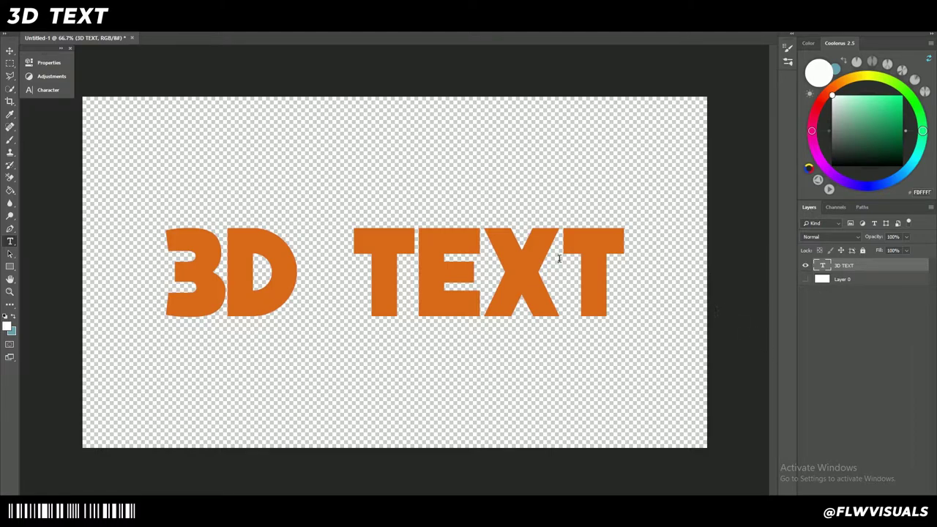
Add a Gradient Overlay to the text layer using the "Black, White" preset
key(v)
double_click(901, 268)
click(521, 246)
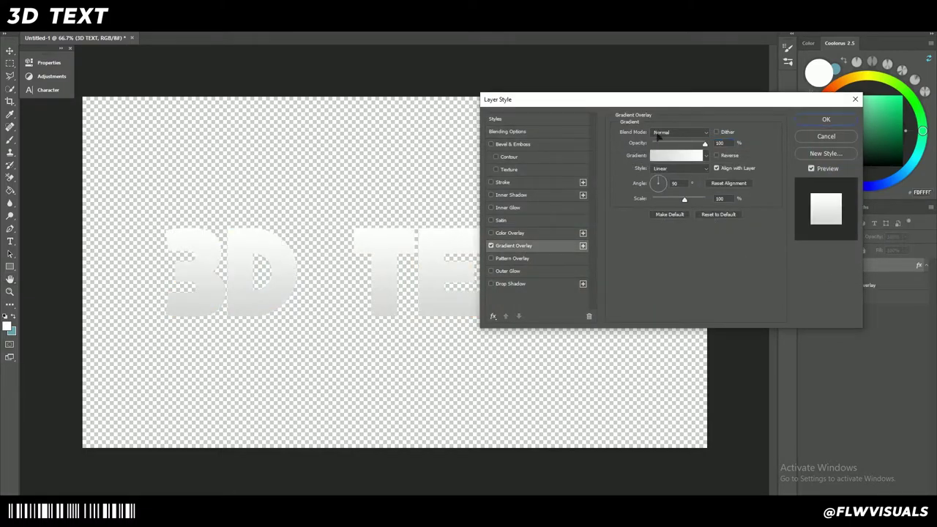
click(676, 156)
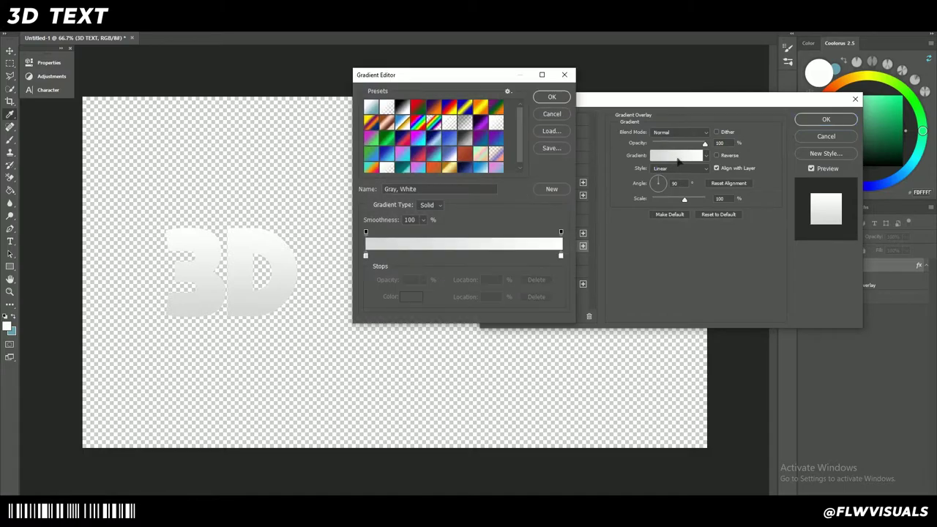
click(404, 109)
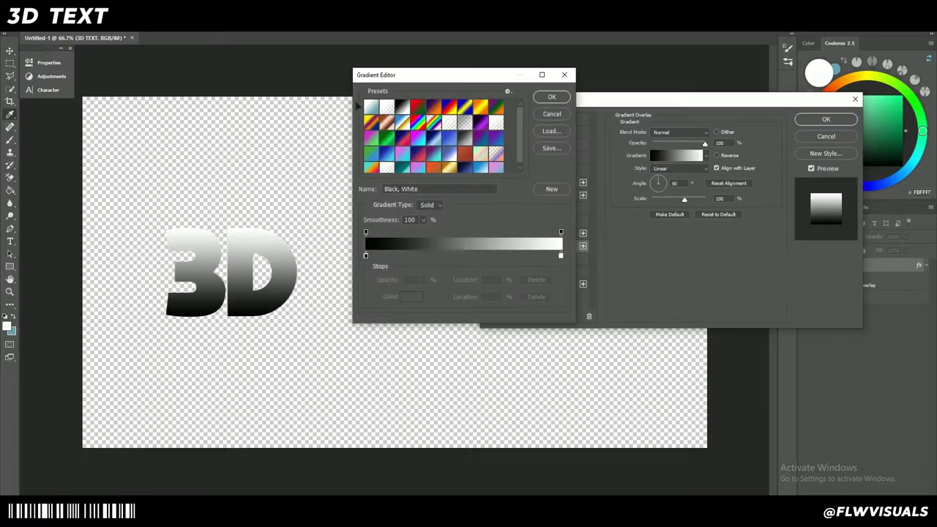
click(564, 98)
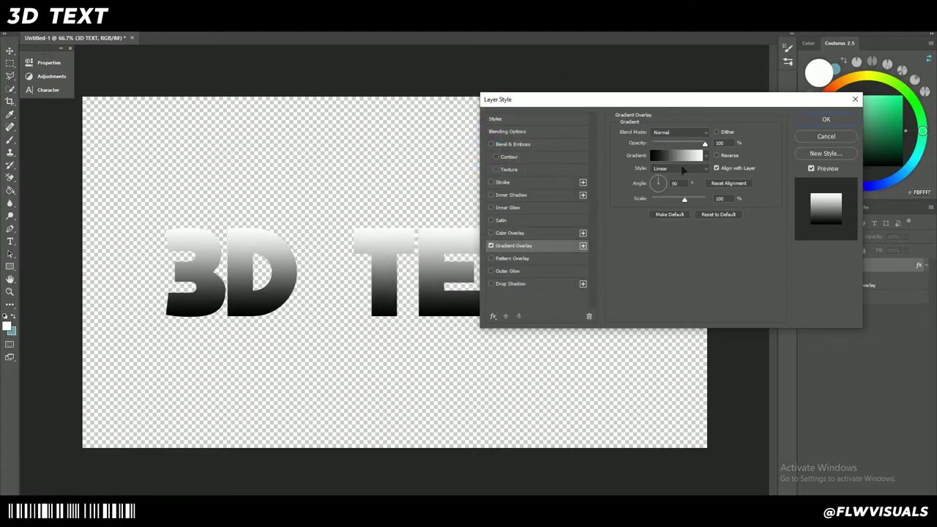
Try a Gradient Overlay scale of 139% with tilted angles such as 107° and 101°
drag(685, 199, 701, 208)
drag(657, 184, 660, 183)
drag(656, 99, 634, 116)
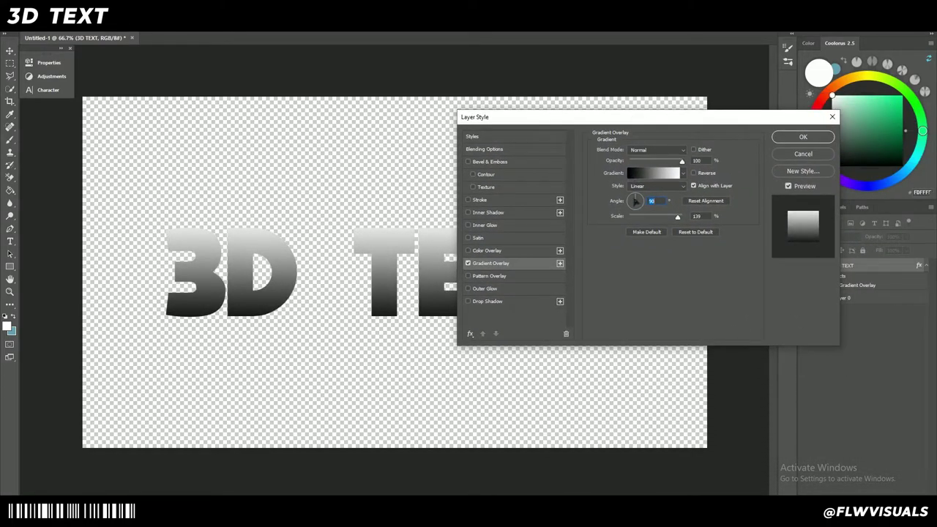
drag(636, 201, 636, 198)
mouse_move(646, 121)
mouse_down()
mouse_move(686, 114)
mouse_move(842, 362)
mouse_move(756, 349)
mouse_move(578, 138)
mouse_up()
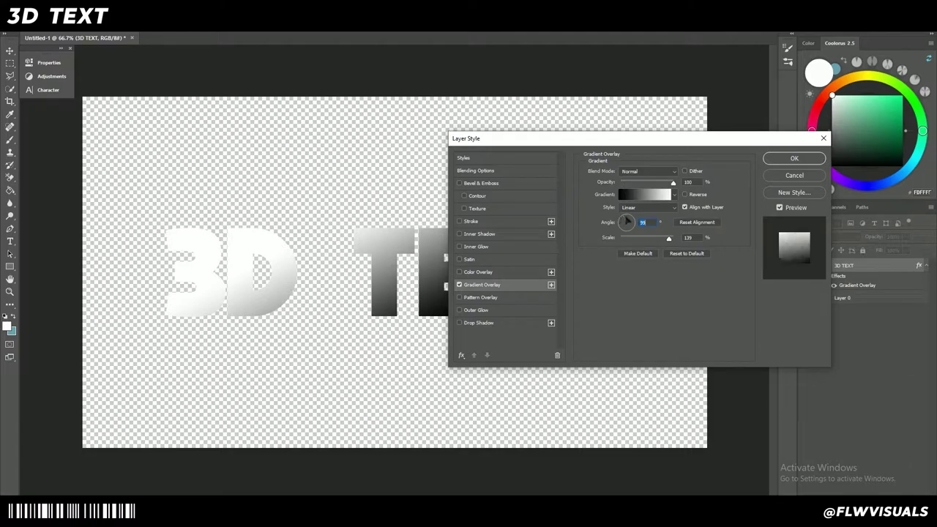
drag(599, 139, 700, 165)
drag(628, 167, 558, 209)
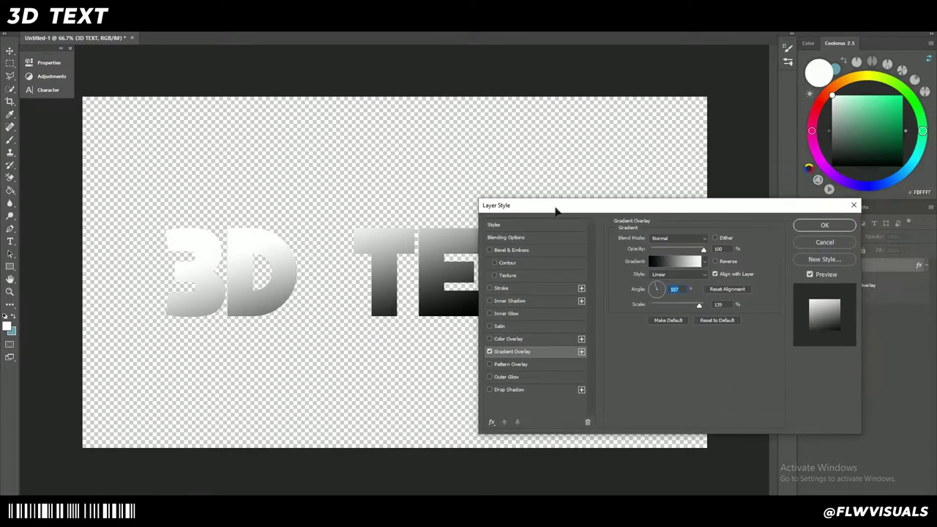
click(656, 287)
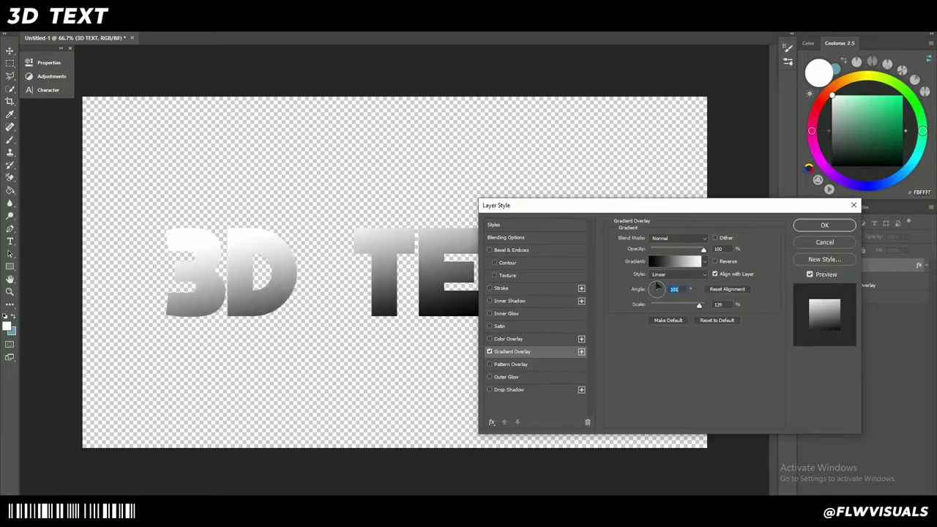
click(656, 287)
Set the Gradient Overlay's angle to 94° and its scale to 143%
drag(651, 208, 592, 162)
text(0)
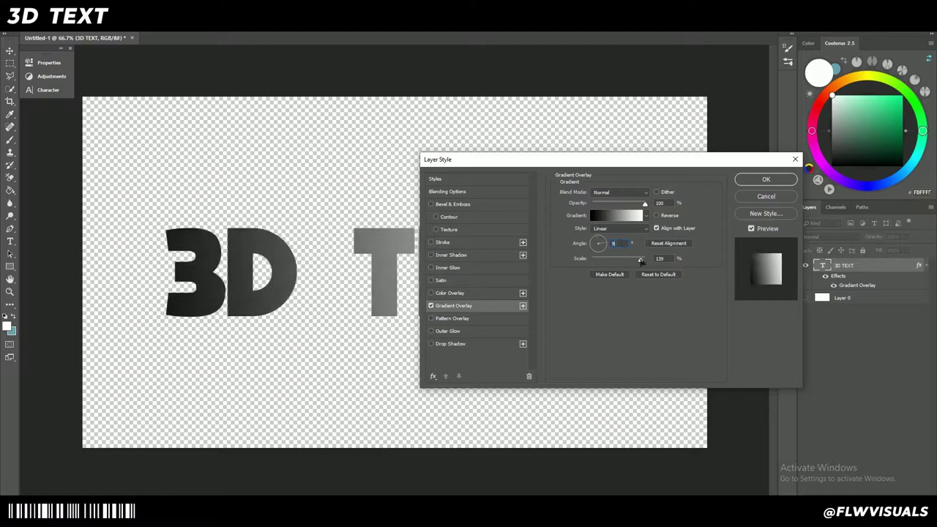
text(4)
drag(582, 159, 550, 138)
drag(595, 233, 593, 235)
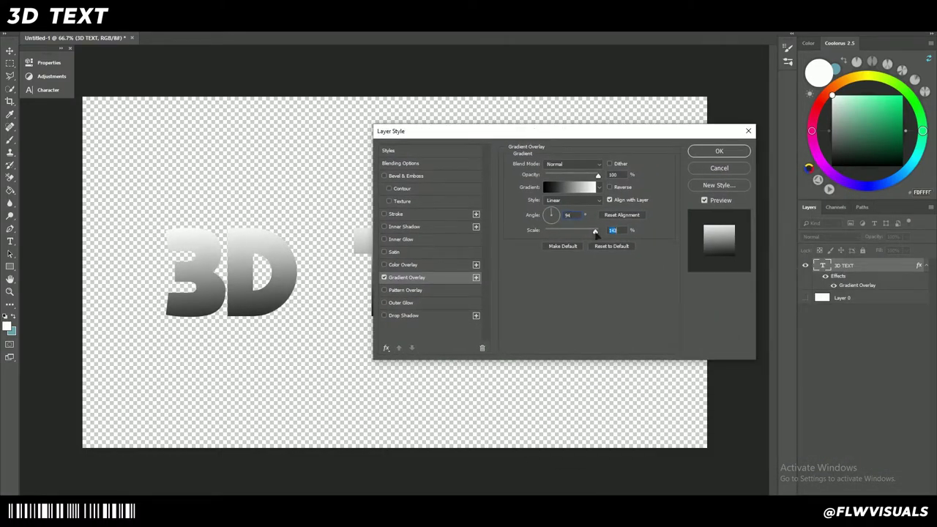
drag(585, 138, 565, 99)
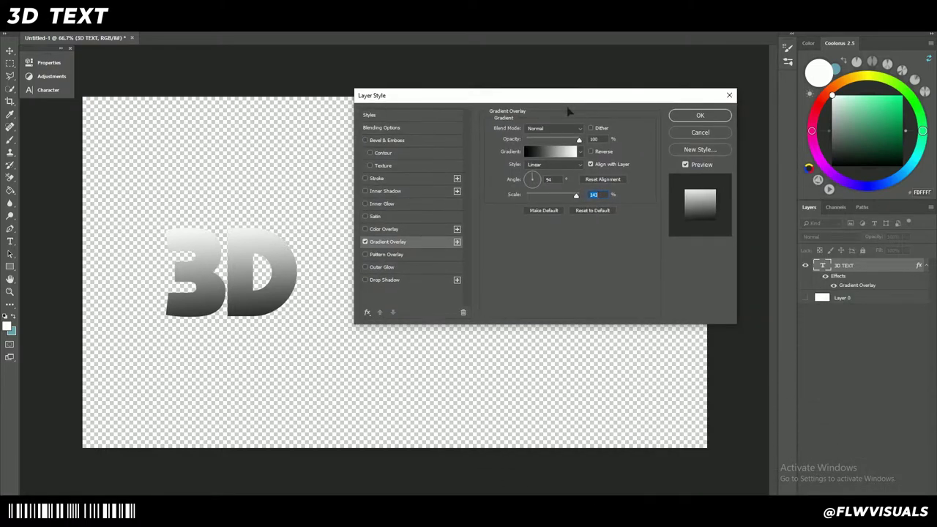
Set the Gradient Overlay's blend mode to Color Dodge
click(565, 129)
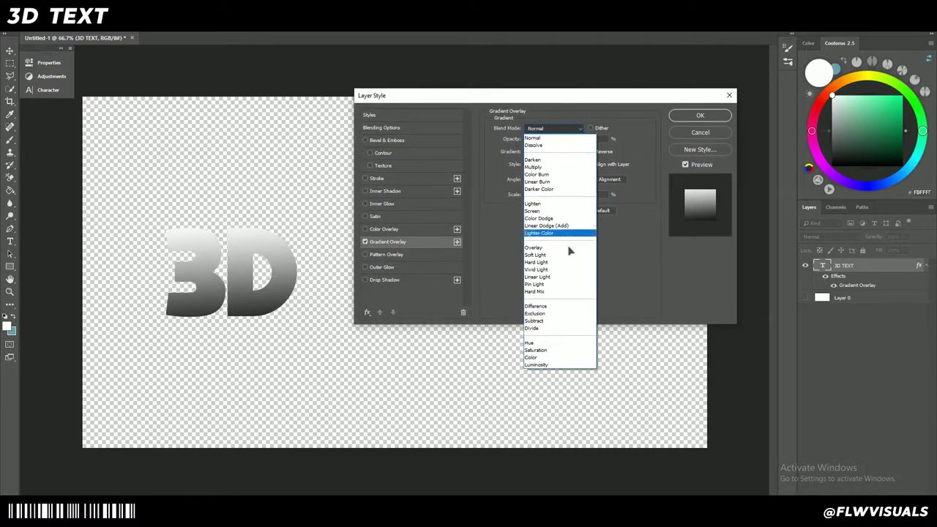
click(561, 220)
mouse_move(479, 96)
mouse_down()
mouse_move(596, 157)
mouse_move(729, 322)
mouse_up()
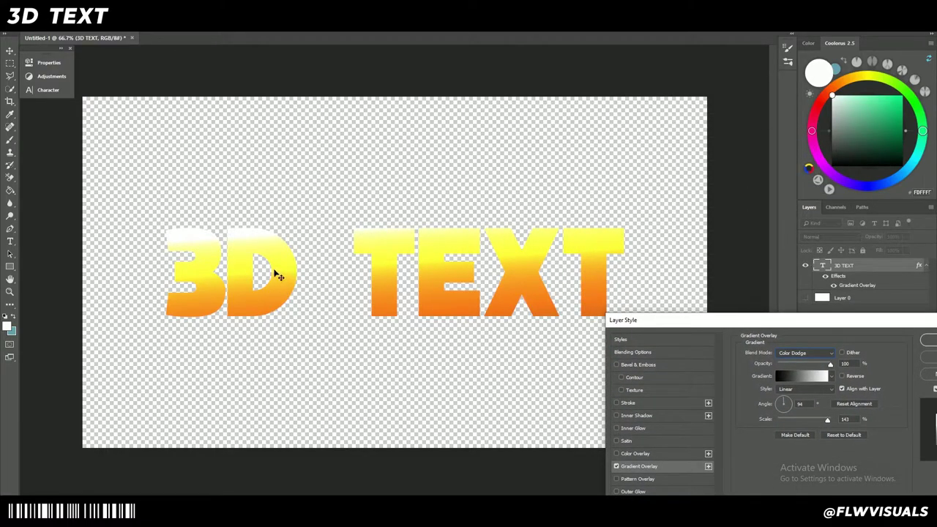
drag(658, 320, 560, 118)
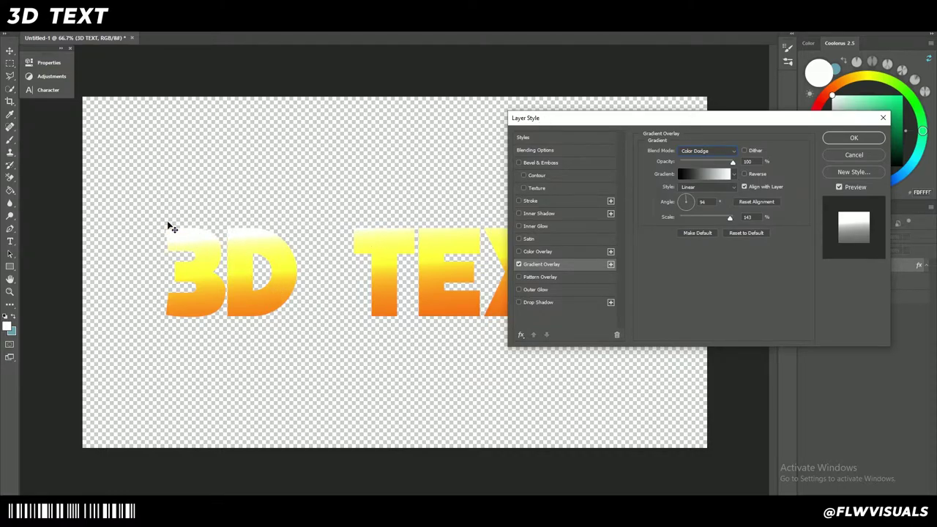
Reduce the Color Dodge gradient's opacity to 52% and set its scale to 150%
drag(724, 167, 705, 164)
drag(706, 119, 794, 96)
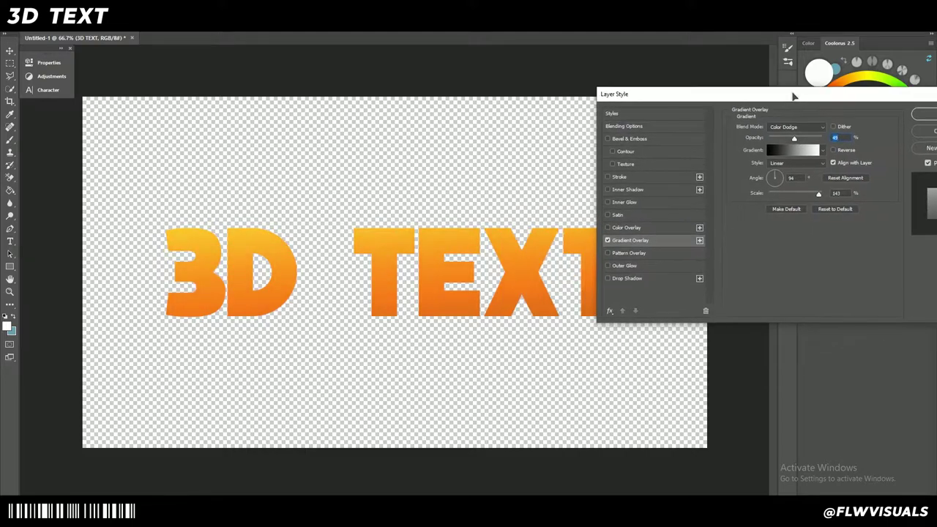
drag(818, 194, 835, 194)
drag(794, 139, 794, 139)
Add a second Gradient Overlay to the text with Multiply blend mode at 36% opacity
drag(790, 92, 548, 108)
click(424, 250)
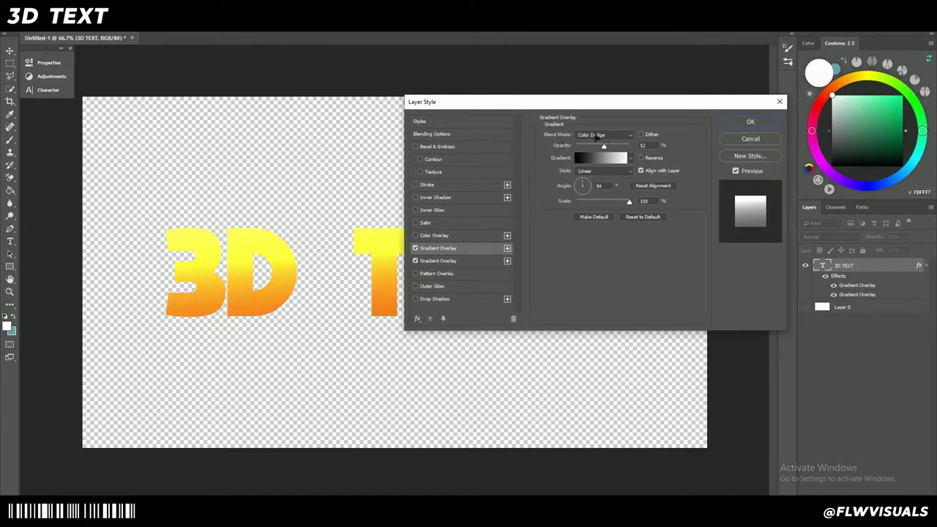
click(599, 135)
click(601, 168)
drag(568, 106, 676, 261)
drag(712, 302, 708, 302)
drag(688, 260, 698, 335)
mouse_move(729, 374)
mouse_down()
mouse_move(611, 379)
mouse_move(730, 377)
mouse_move(706, 376)
mouse_move(714, 380)
mouse_up()
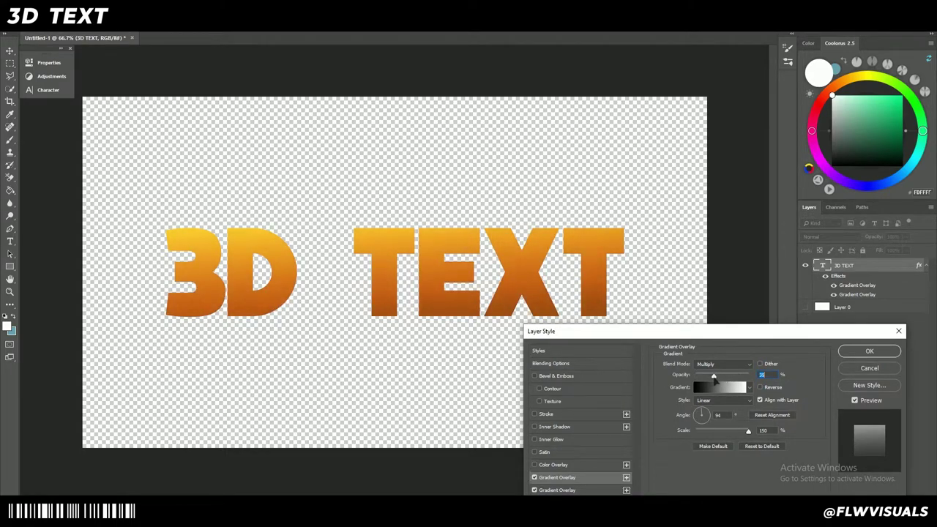
drag(710, 339, 682, 160)
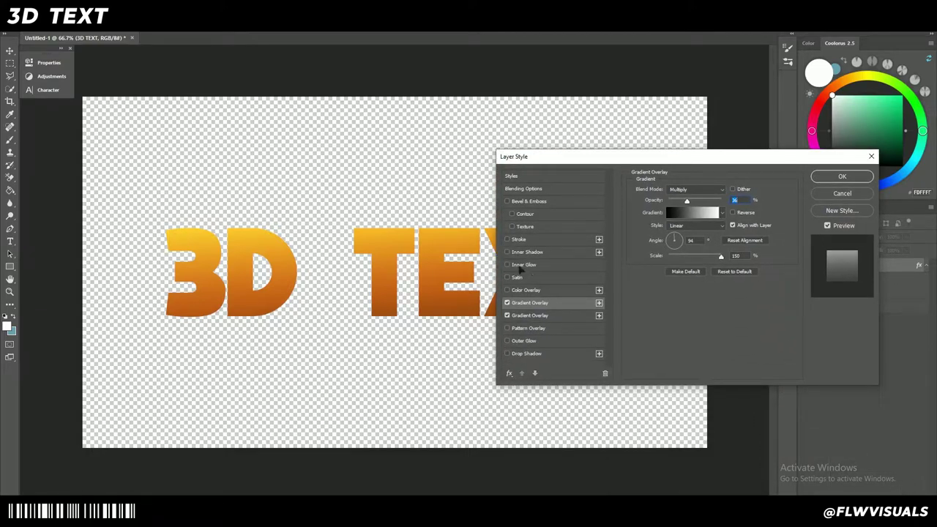
Add a white Inner Glow to the text at 67% opacity
click(541, 264)
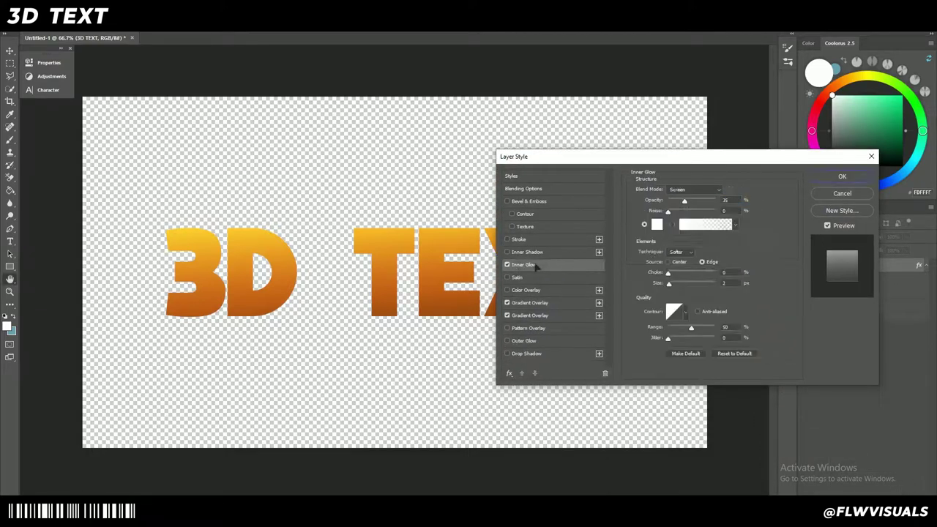
drag(576, 155, 618, 137)
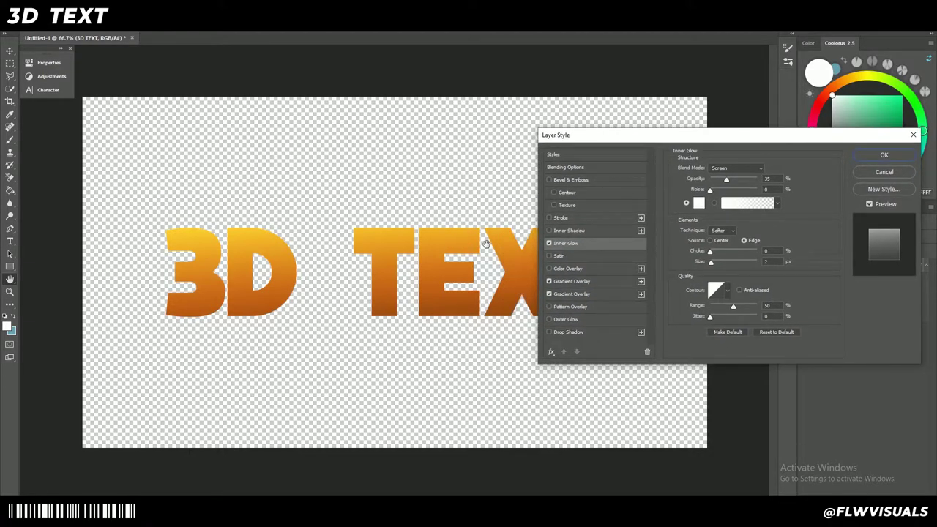
mouse_move(727, 181)
mouse_down()
mouse_move(757, 181)
mouse_move(741, 180)
mouse_up()
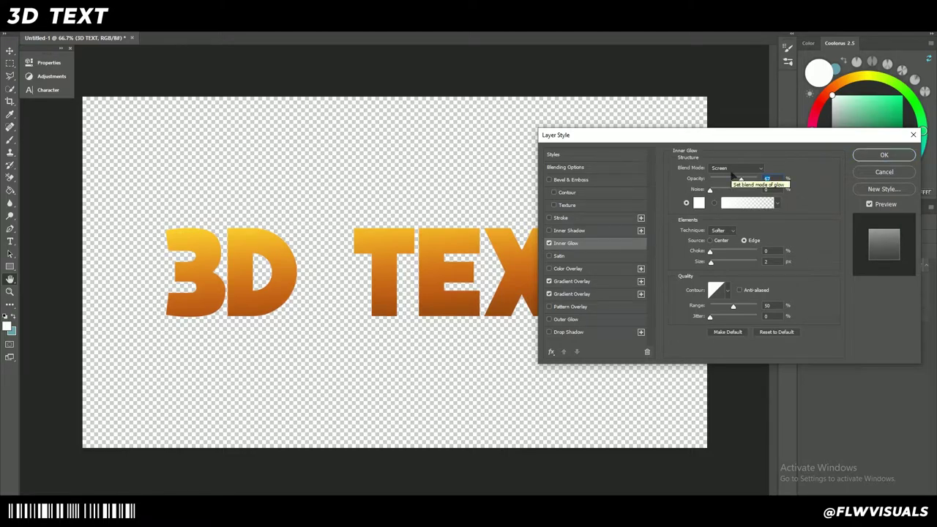
drag(786, 139, 761, 130)
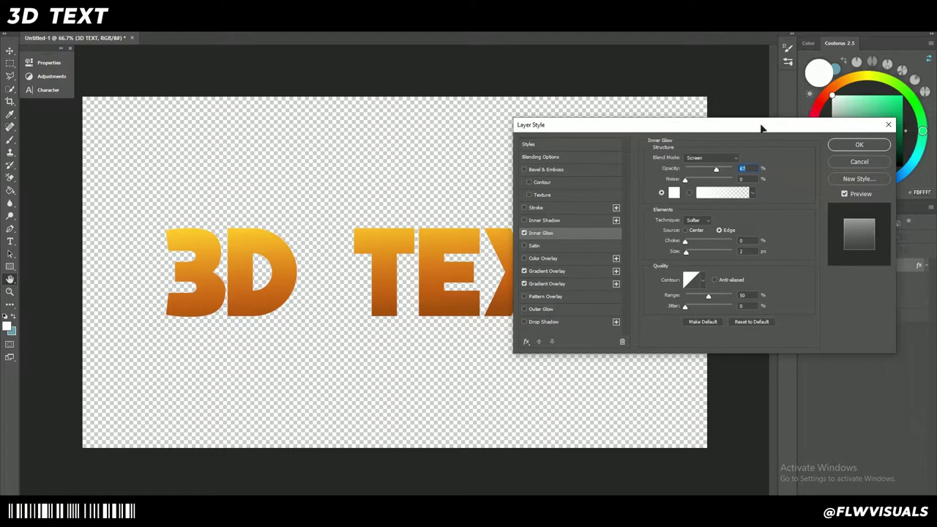
Set the Inner Glow's blend mode to Color Dodge and its size to about 27 px
click(708, 158)
click(716, 251)
mouse_move(688, 254)
mouse_down()
mouse_move(701, 251)
mouse_move(693, 251)
mouse_up()
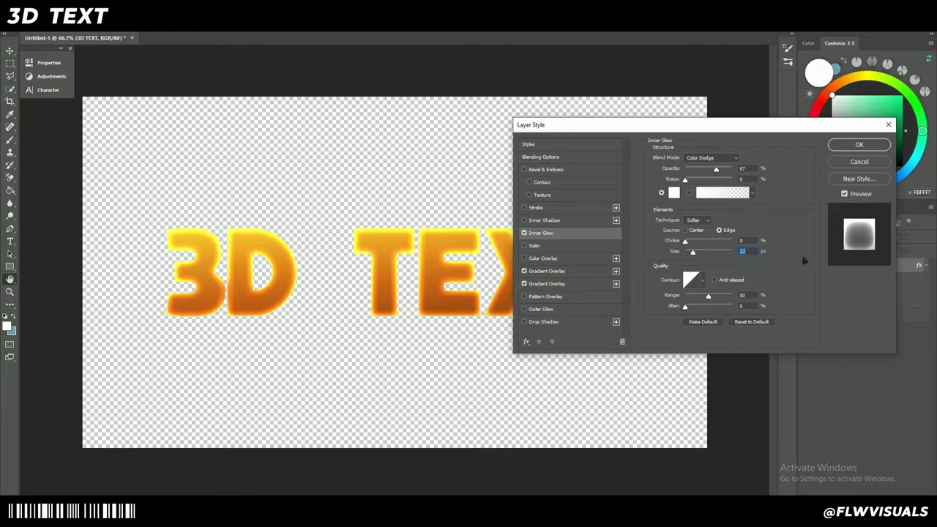
Set the Inner Glow's size to 24 px and its opacity to 31%, and apply the layer style
key(Up)
key(Up)
key(Up)
key(Up)
key(Up)
key(Up)
key(Up)
key(Up)
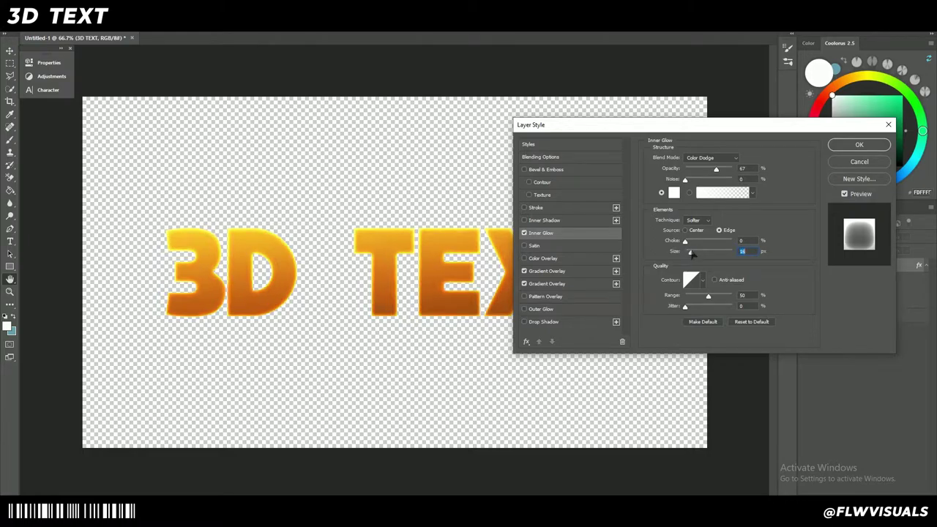
key(Down)
key(Down)
key(Down)
key(Down)
key(Down)
key(Down)
key(Down)
key(Down)
drag(690, 251, 693, 251)
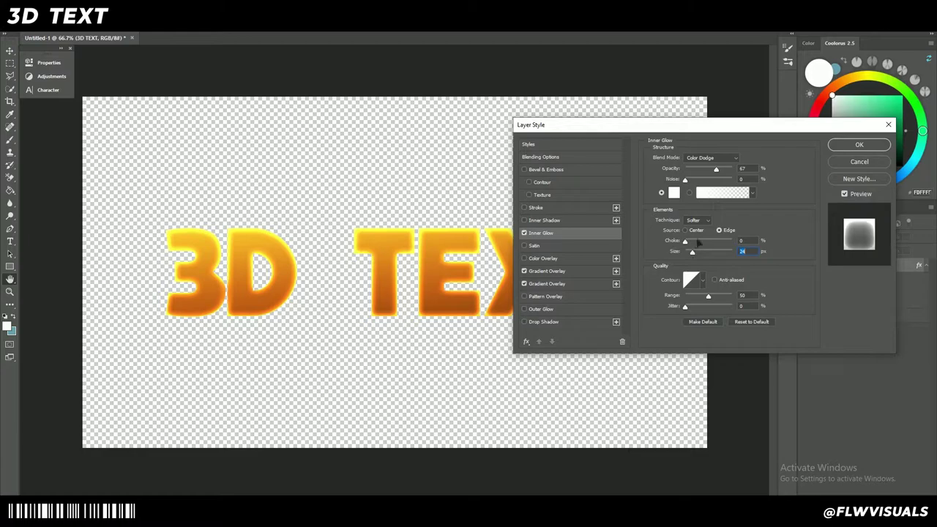
drag(717, 170, 696, 179)
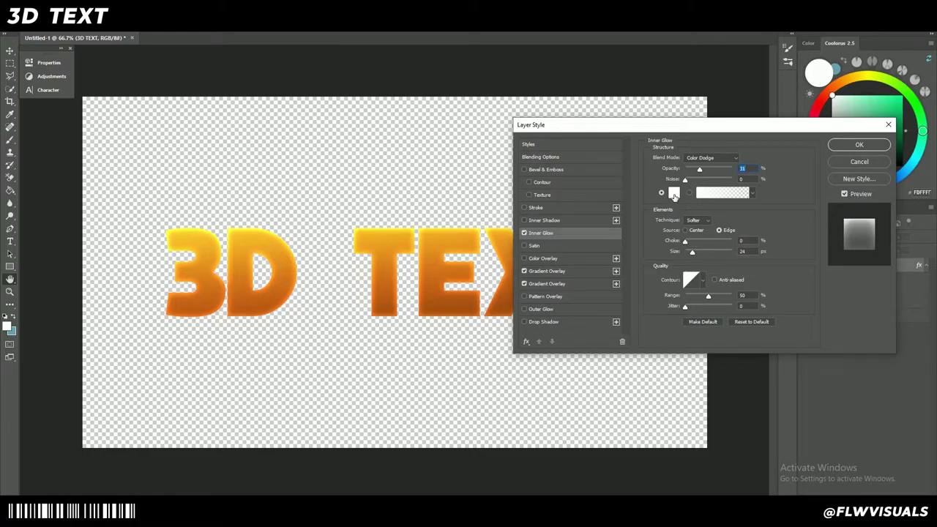
click(855, 144)
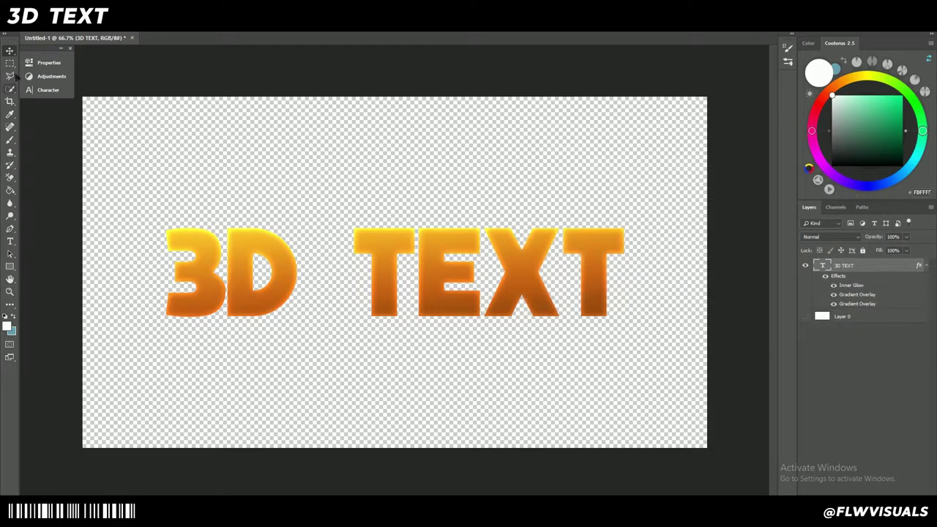
right_click(882, 273)
click(892, 364)
scroll(210, 325, up, 1)
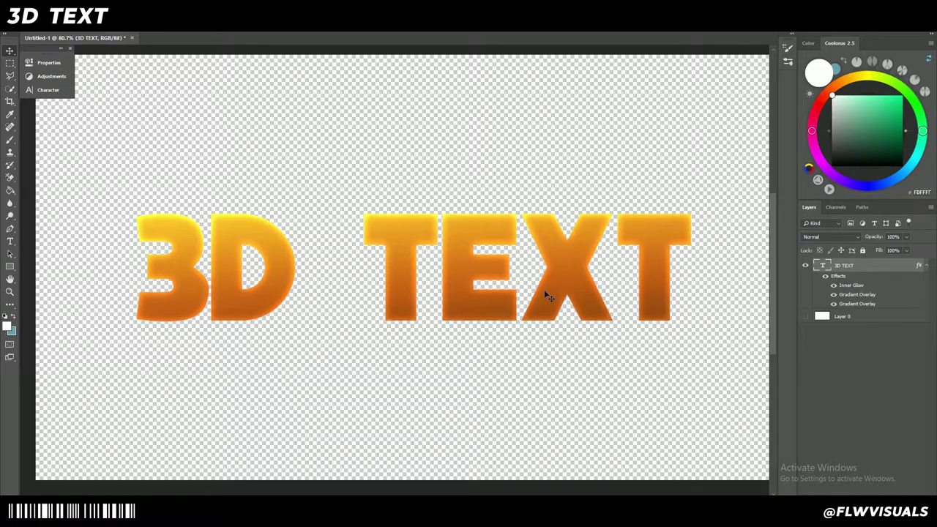
drag(554, 306, 488, 183)
key(ctrl+z)
Duplicate the 3D TEXT layer repeatedly, nudging each copy alternately up and left to stack a diagonal extrusion
key(alt+Up)
key(alt+Left)
key(alt+Up)
key(alt+Left)
key(alt+Up)
key(alt+Left)
key(alt+Up)
key(alt+Left)
key(alt+Up)
key(alt+Left)
key(alt+Left)
key(alt+Up)
key(alt+Left)
key(alt+Up)
key(alt+Left)
key(alt+Up)
key(alt+Left)
key(alt+Up)
key(alt+Left)
key(alt+Up)
key(alt+Left)
key(alt+Up)
key(alt+Left)
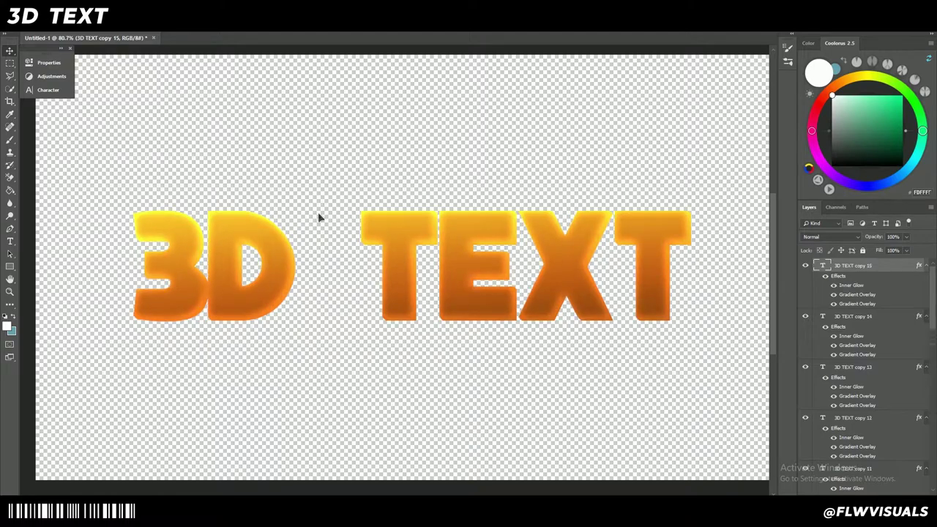
key(alt+Left)
key(alt+Up)
key(alt+Left)
key(alt+Up)
key(alt+Left)
key(alt+Up)
key(alt+Left)
key(alt+Up)
key(alt+Left)
key(alt+Up)
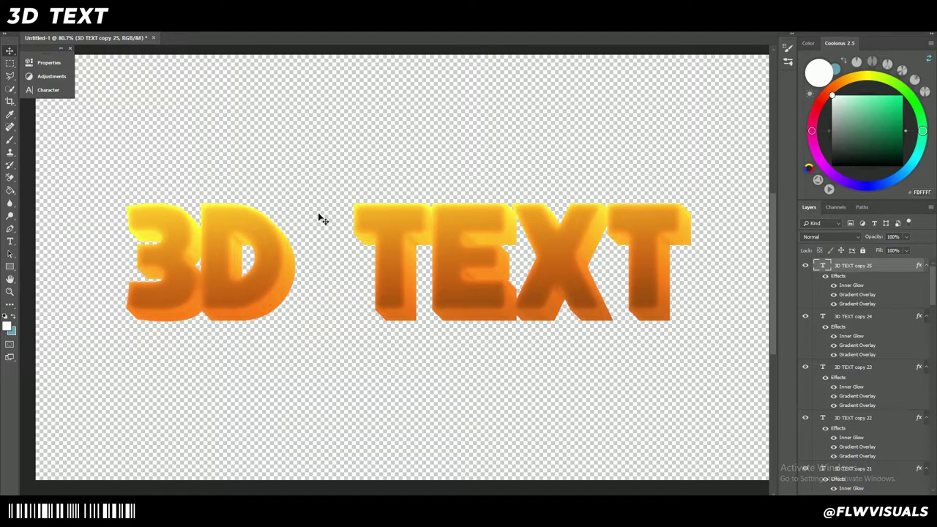
Delete all the stacked text copies, keeping only the original 3D TEXT layer and the background layer
scroll(322, 226, down, 3)
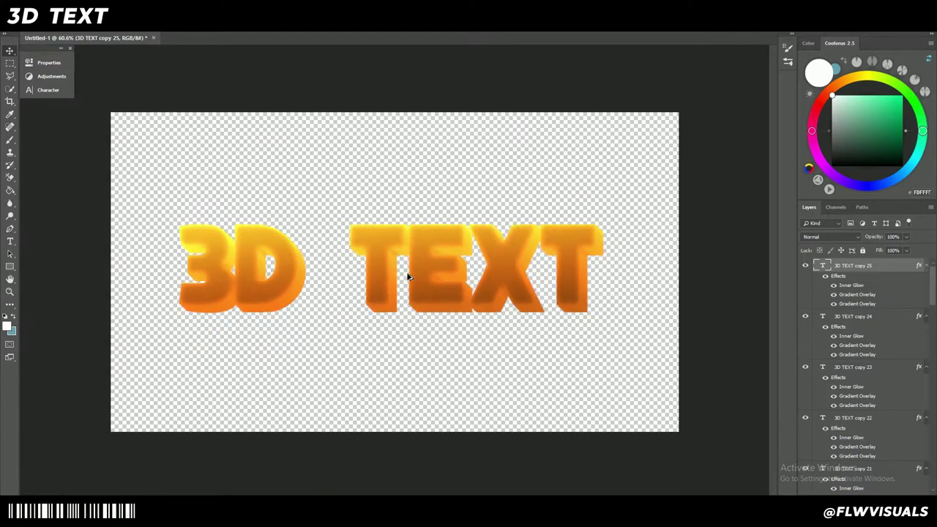
scroll(464, 303, up, 2)
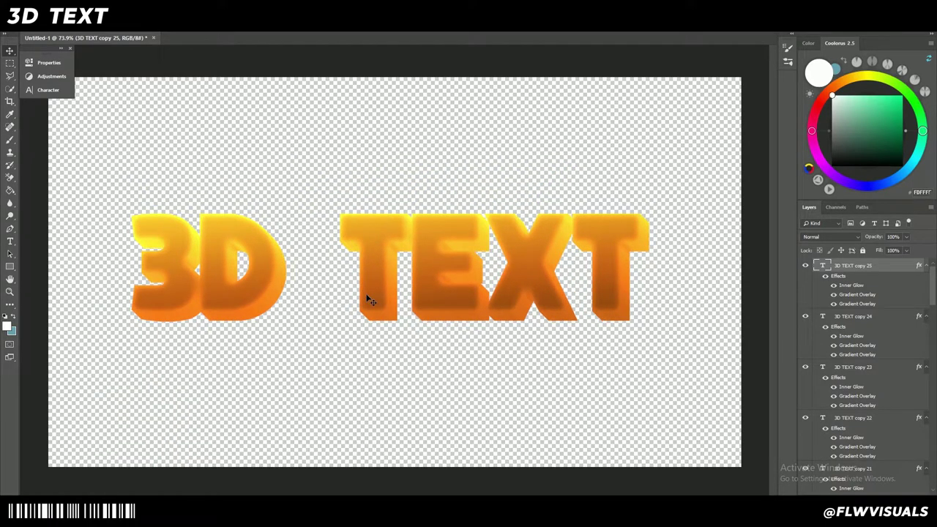
scroll(401, 325, up, 2)
scroll(388, 302, down, 3)
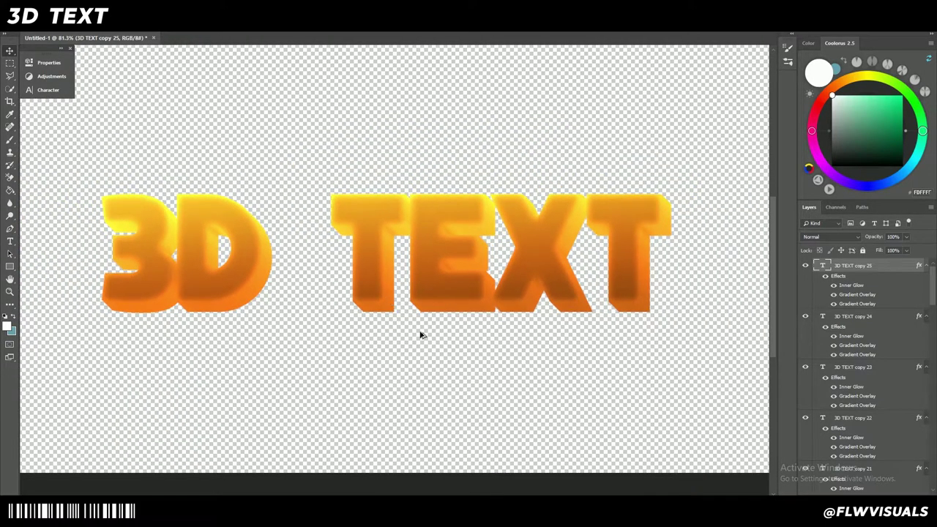
key(ctrl+z)
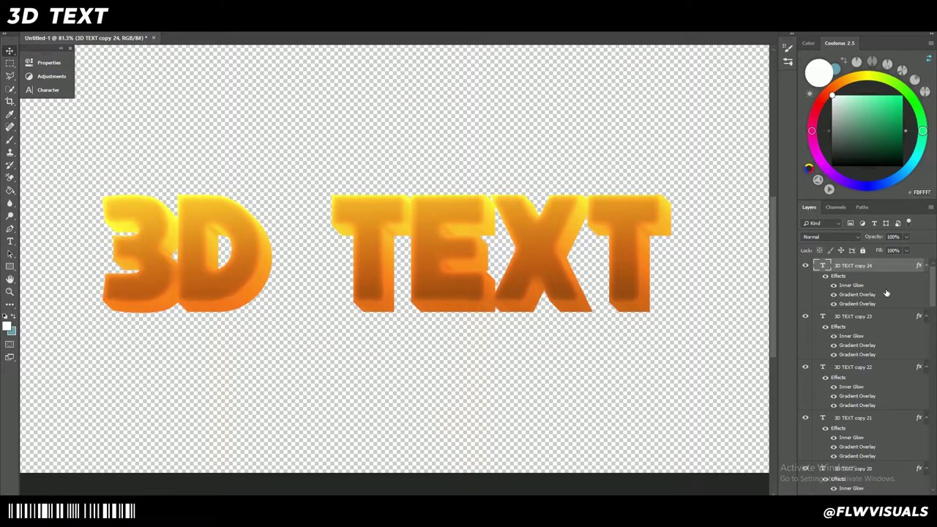
scroll(926, 296, down, 10)
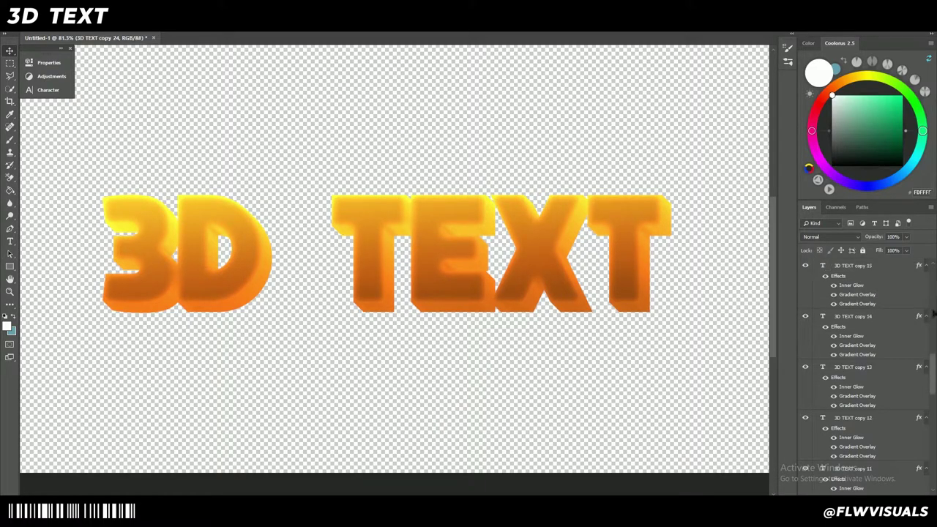
shift+click(880, 388)
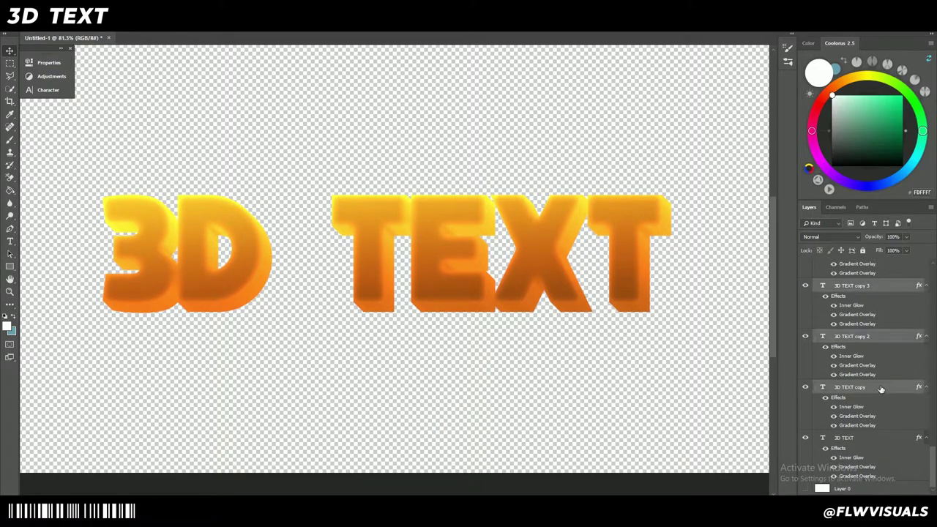
key(Delete)
scroll(278, 309, down, 1)
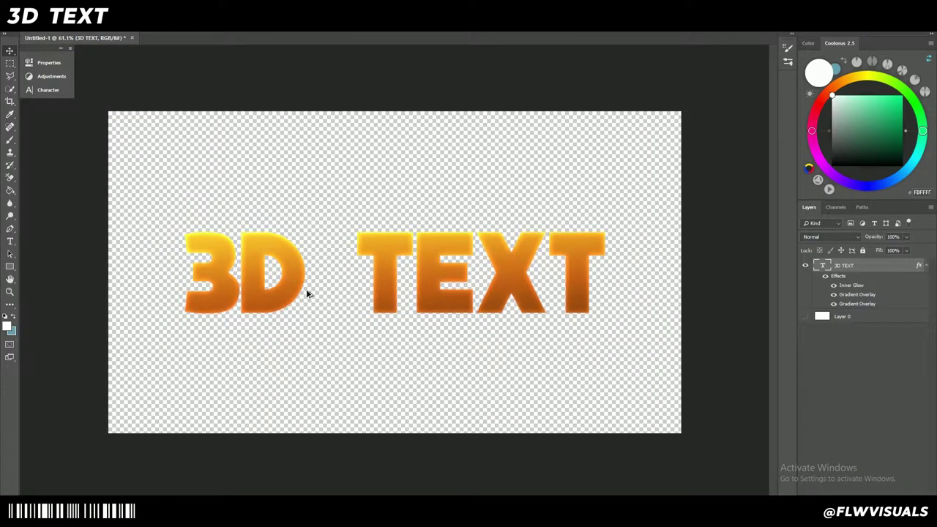
Rasterize the layer style of the 3D TEXT layer
scroll(310, 294, up, 1)
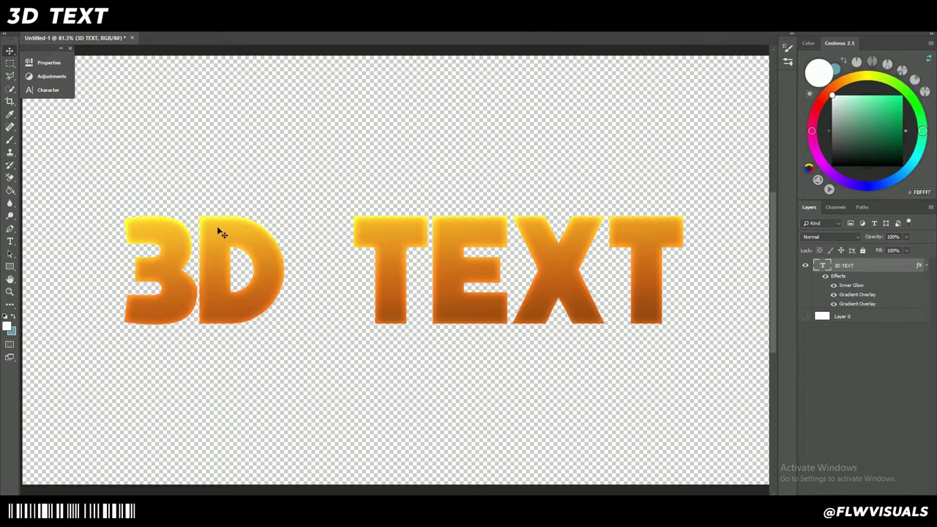
right_click(882, 271)
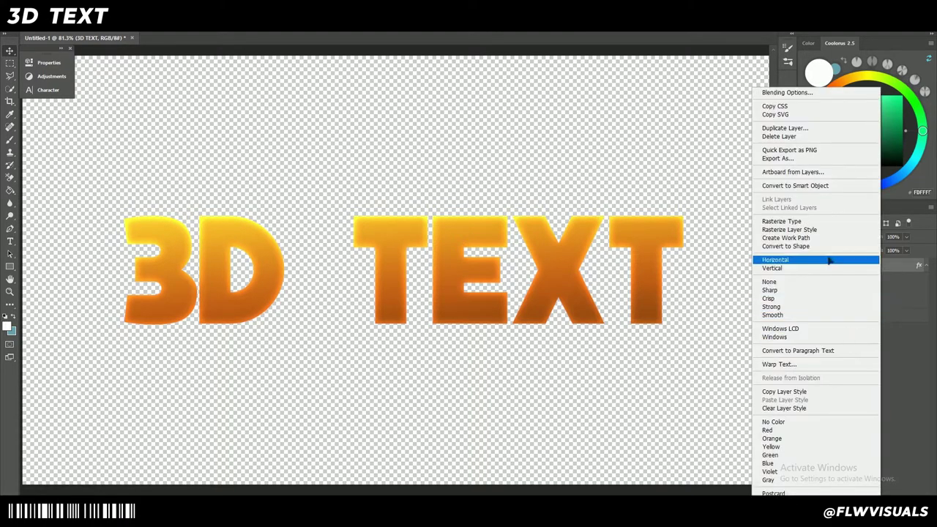
click(901, 363)
click(11, 242)
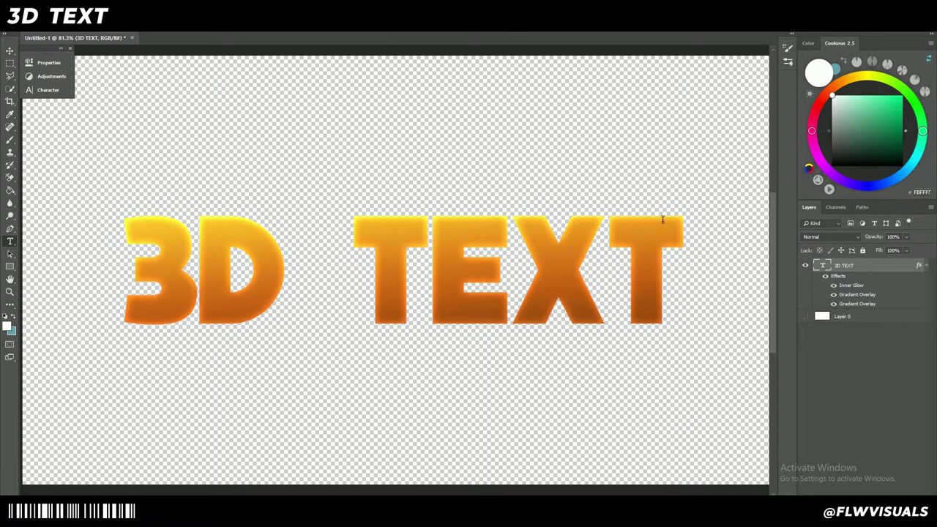
right_click(877, 269)
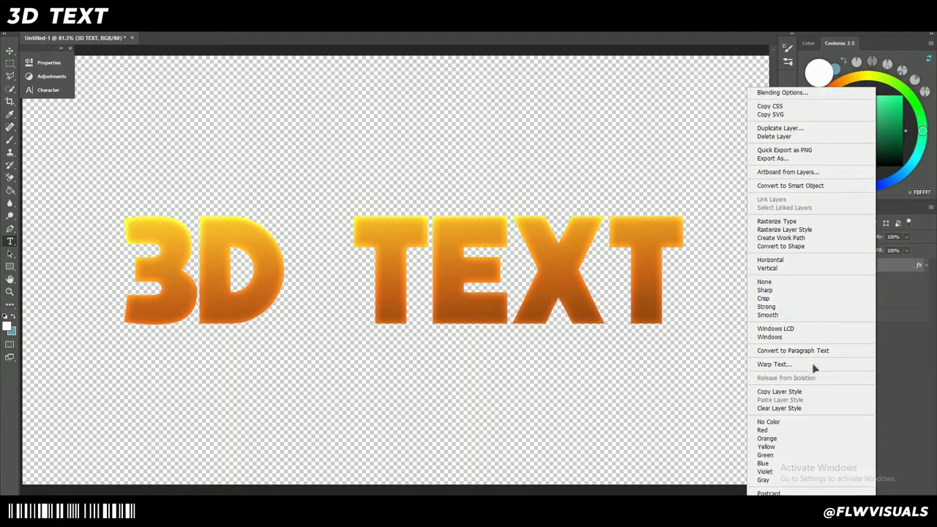
click(805, 232)
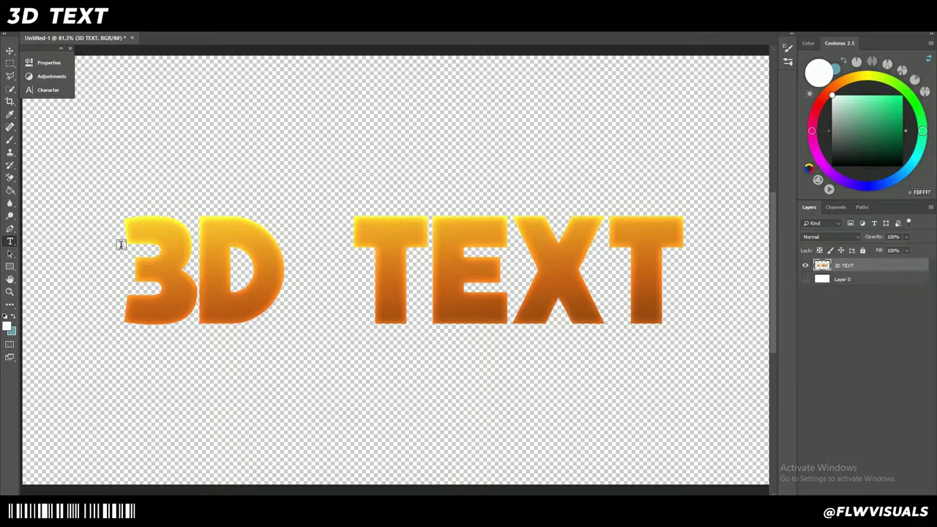
Marquee-select the digit 3 and cut it out to its own layer
scroll(119, 244, up, 2)
click(11, 63)
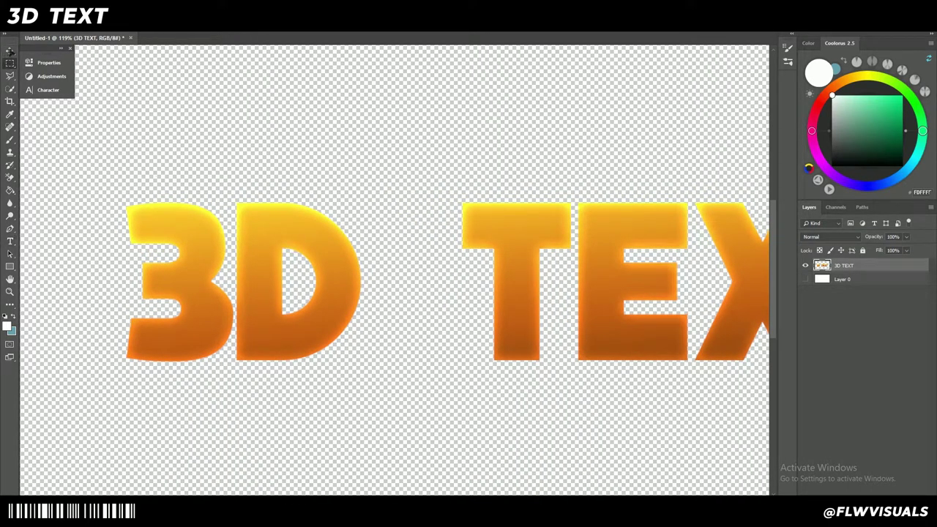
drag(100, 176, 235, 402)
scroll(185, 324, up, 2)
right_click(183, 320)
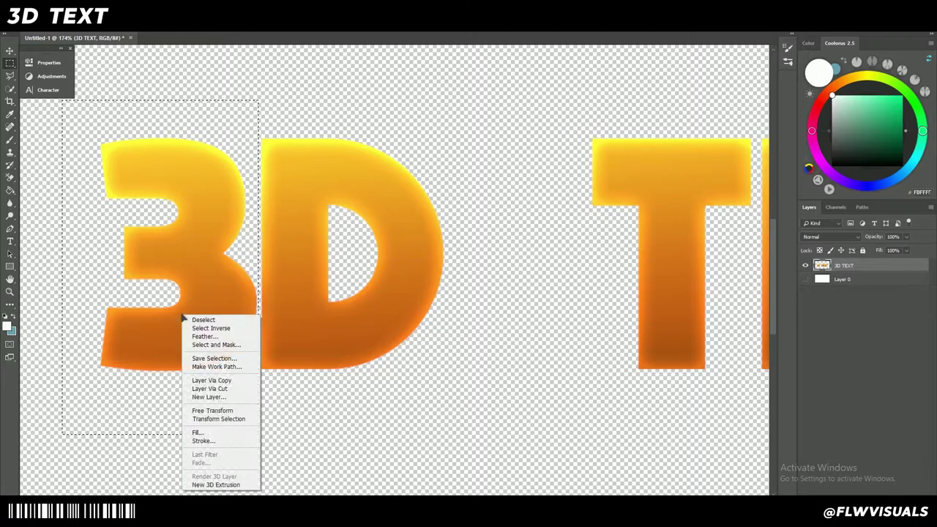
click(233, 389)
click(805, 266)
click(806, 266)
click(805, 279)
click(805, 279)
scroll(397, 256, down, 4)
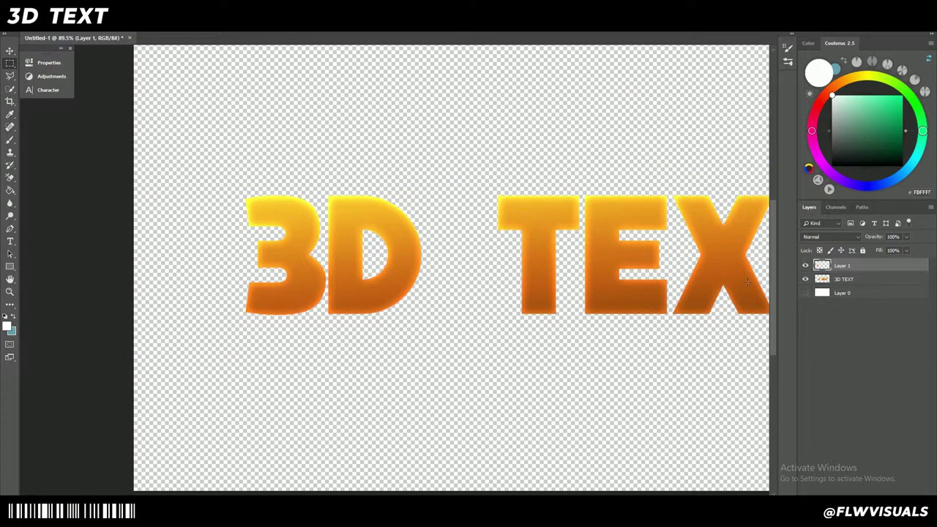
Marquee-select the letter D on the 3D TEXT layer and cut it to its own layer
key(alt+bracketleft)
scroll(409, 245, up, 3)
drag(465, 109, 276, 406)
right_click(327, 319)
click(366, 387)
Marquee-select the first T on the 3D TEXT layer and cut it to its own layer
key(alt+bracketleft)
scroll(527, 246, right, 3)
drag(330, 130, 498, 382)
right_click(411, 324)
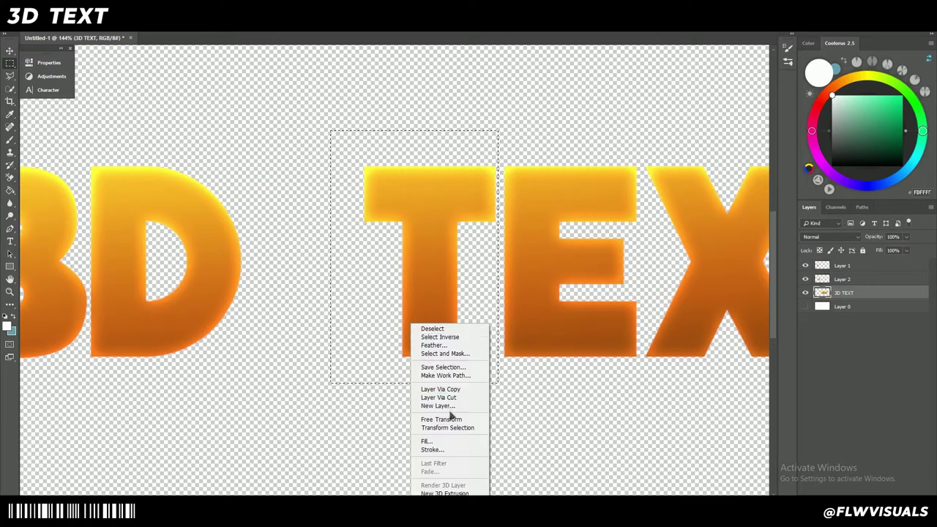
click(438, 398)
Marquee-select the letter E on the 3D TEXT layer and cut it to its own layer
key(alt+bracketleft)
scroll(498, 300, right, 3)
drag(344, 162, 477, 395)
right_click(477, 396)
click(395, 237)
Cut the letter X to its own layer, leaving only the last T on the 3D TEXT layer
drag(485, 158, 657, 414)
right_click(657, 414)
click(609, 379)
click(453, 193)
key(alt+bracketleft)
right_click(598, 273)
click(611, 346)
key(ctrl+0)
scroll(472, 311, down, 2)
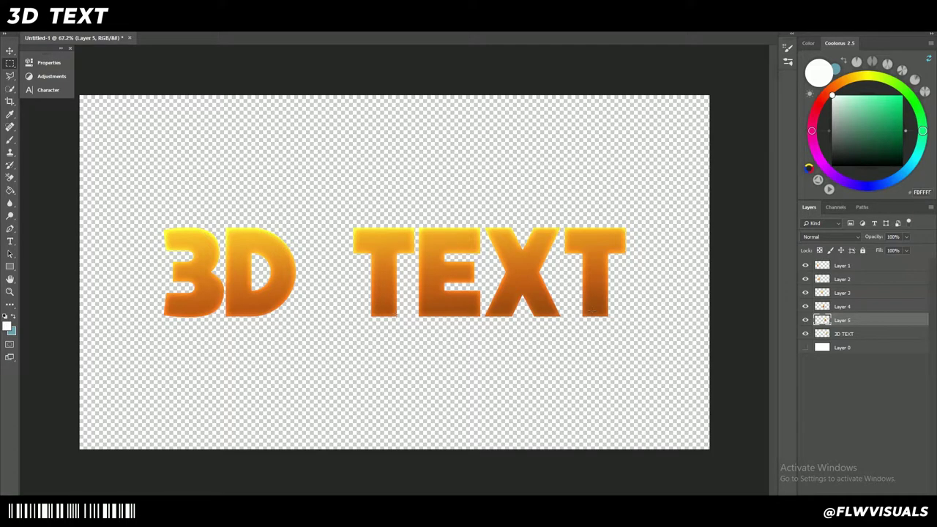
click(868, 265)
click(866, 280)
click(873, 293)
click(876, 305)
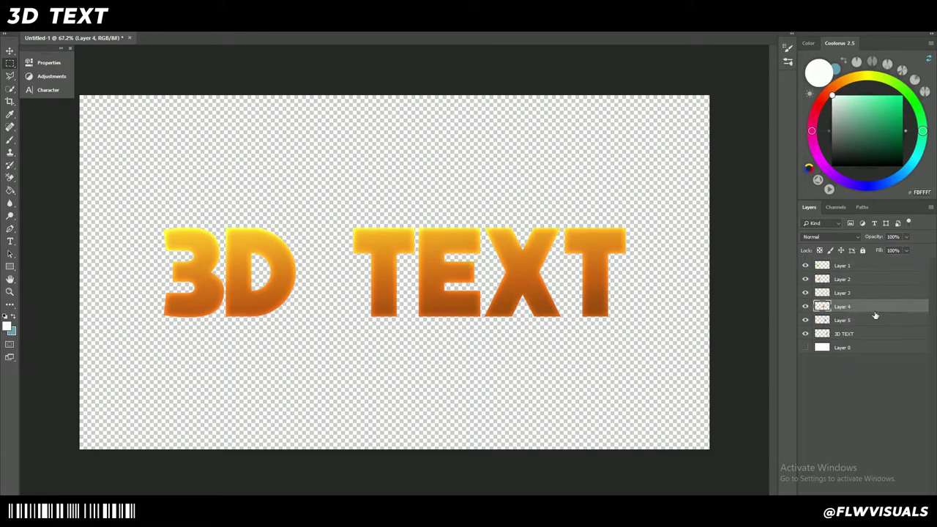
click(877, 322)
click(871, 333)
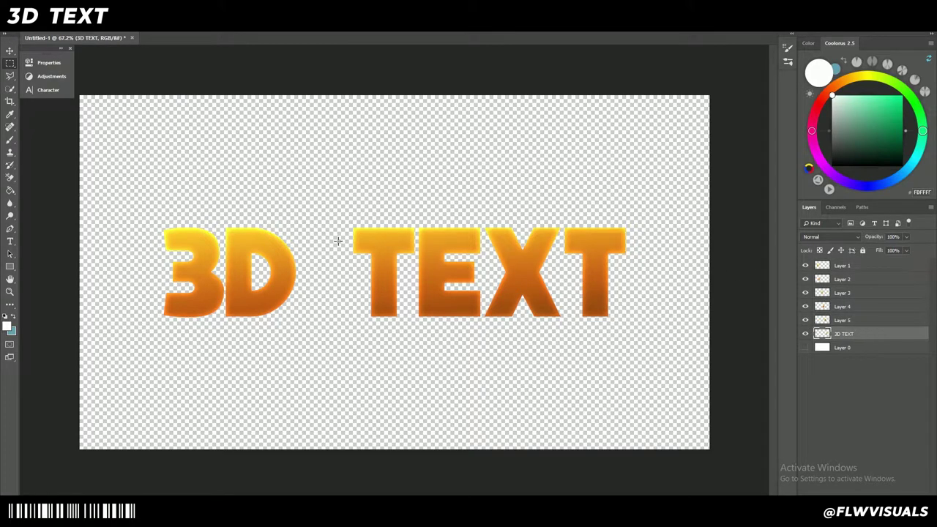
Rename the six character layers, in reading order, as 3, d, t, e, x and t
double_click(842, 266)
text(3)
double_click(842, 279)
text(d)
double_click(845, 293)
text(t)
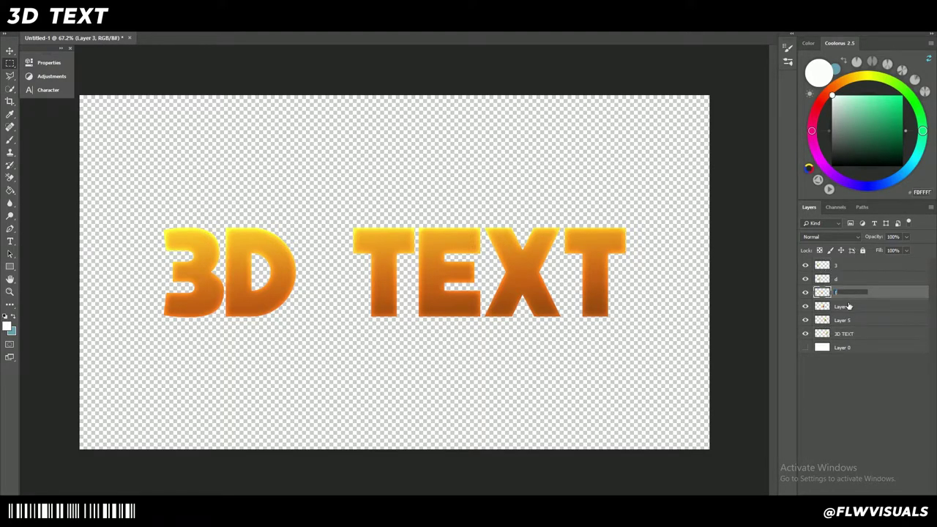
double_click(849, 306)
text(e)
double_click(842, 320)
text(x)
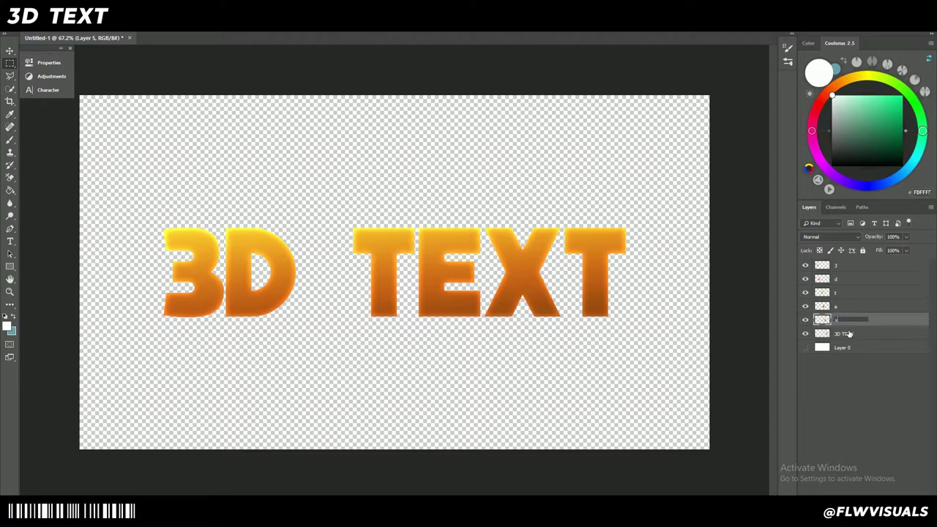
double_click(849, 334)
text(t)
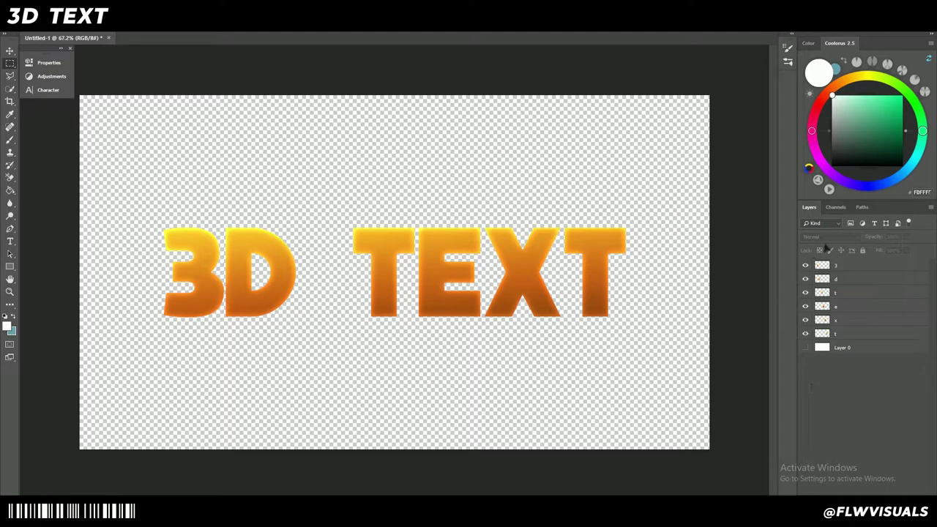
Extrude the number 3 by stacking 34 duplicates of its layer, each nudged slightly up or to the left
click(877, 265)
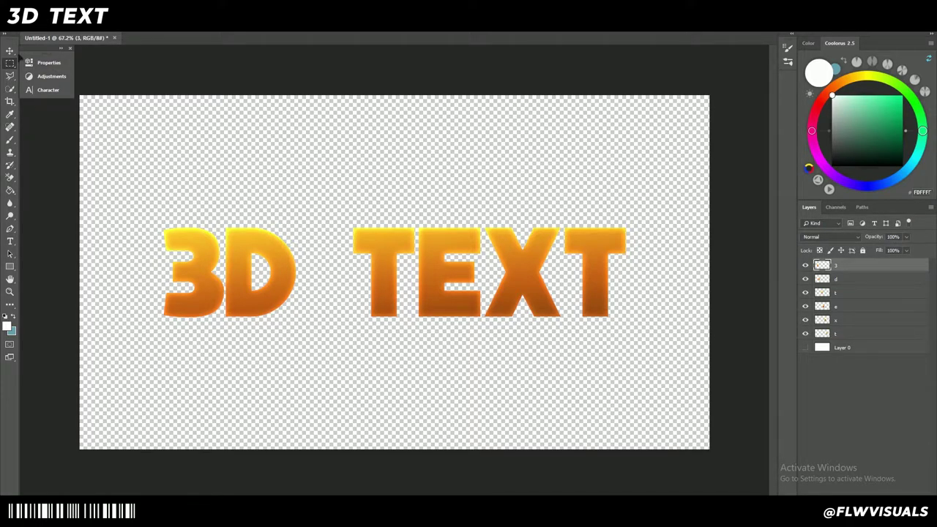
click(10, 52)
scroll(158, 265, up, 1)
scroll(307, 341, up, 1)
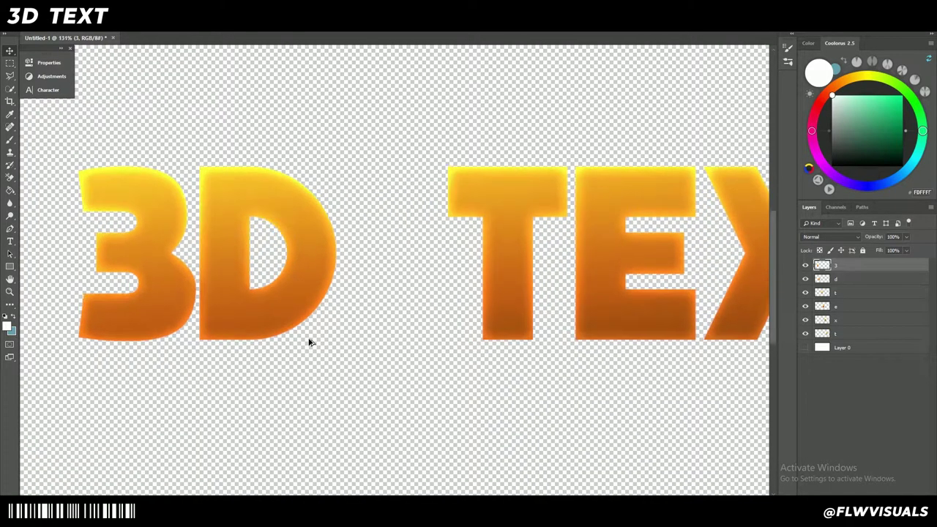
scroll(291, 335, left, 4)
scroll(290, 337, up, 1)
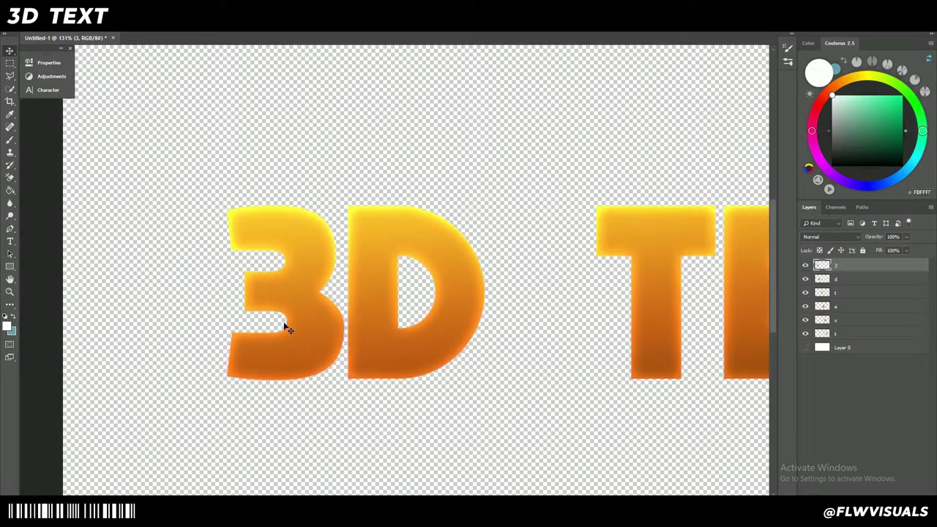
click(857, 407)
click(855, 267)
key(alt+Left)
key(alt+Left)
key(alt+Left)
key(alt+Left)
key(alt+Left)
key(alt+Left)
key(alt+Left)
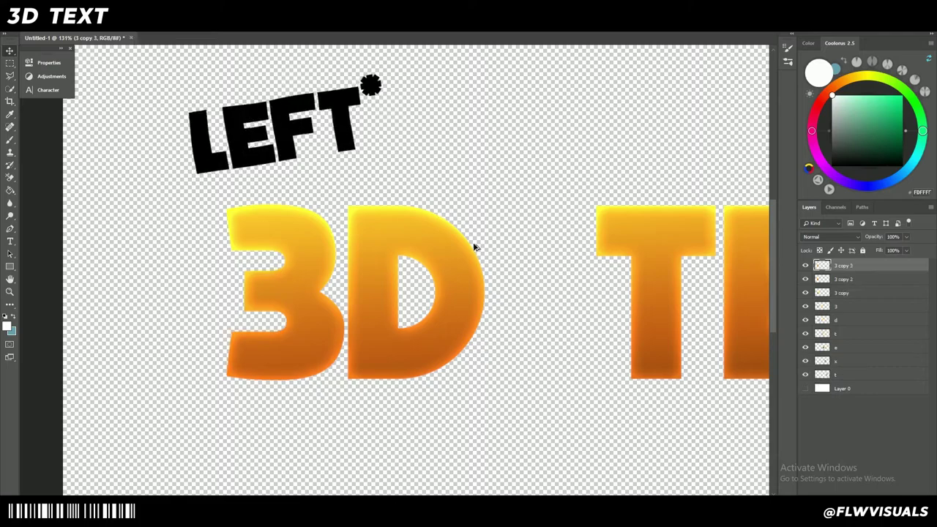
key(alt+Left)
key(alt+Left)
key(alt+Left)
key(alt+Left)
key(alt+Left)
key(alt+Left)
key(alt+Left)
key(alt+Left)
key(alt+Left)
key(alt+Left)
key(alt+Left)
key(alt+Left)
key(alt+Left)
key(alt+Left)
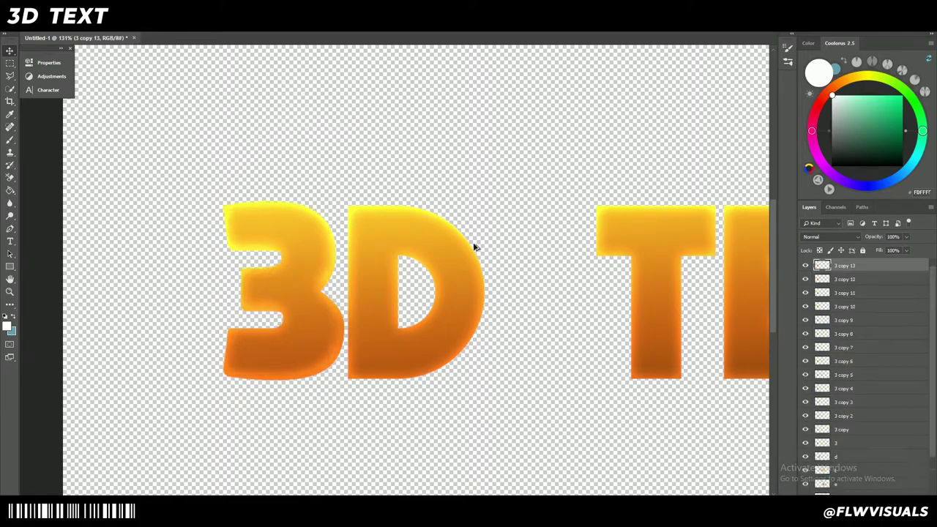
key(alt+Left)
key(alt+Left)
key(alt+Left)
key(alt+Left)
key(alt+Left)
key(alt+Left)
key(alt+Left)
key(alt+Left)
key(alt+Left)
key(alt+Left)
key(alt+Left)
key(alt+Left)
key(alt+Left)
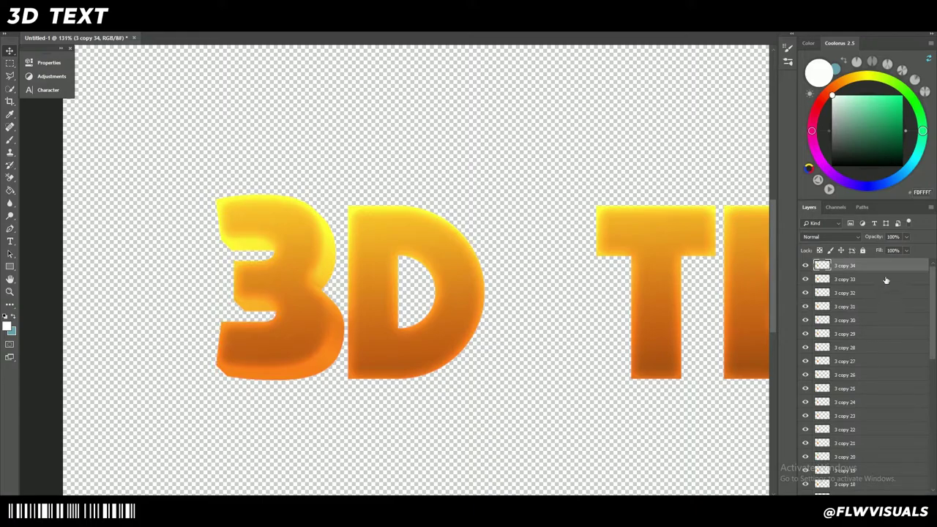
Extrude the letter D by stacking 17 duplicates of its layer, each nudged straight up
scroll(866, 300, down, 3)
scroll(867, 304, down, 2)
scroll(389, 305, down, 4)
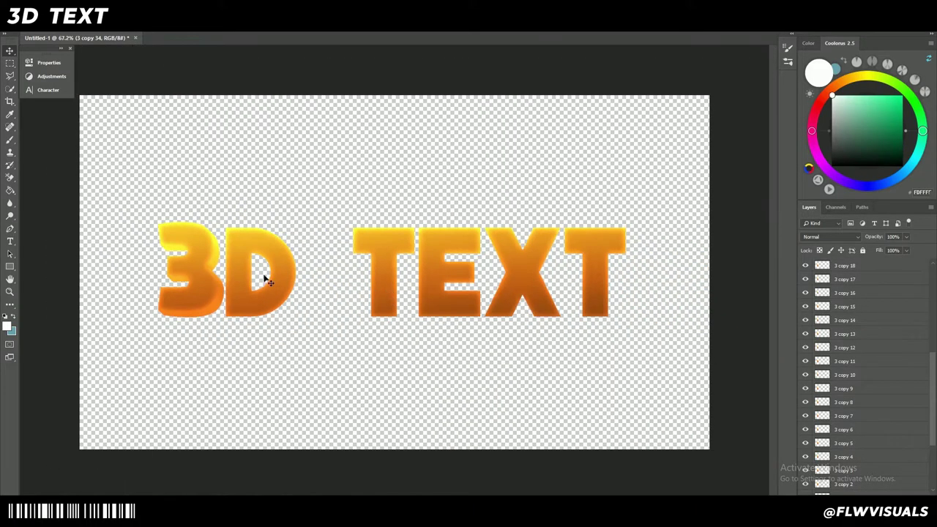
scroll(205, 291, up, 5)
scroll(293, 310, down, 5)
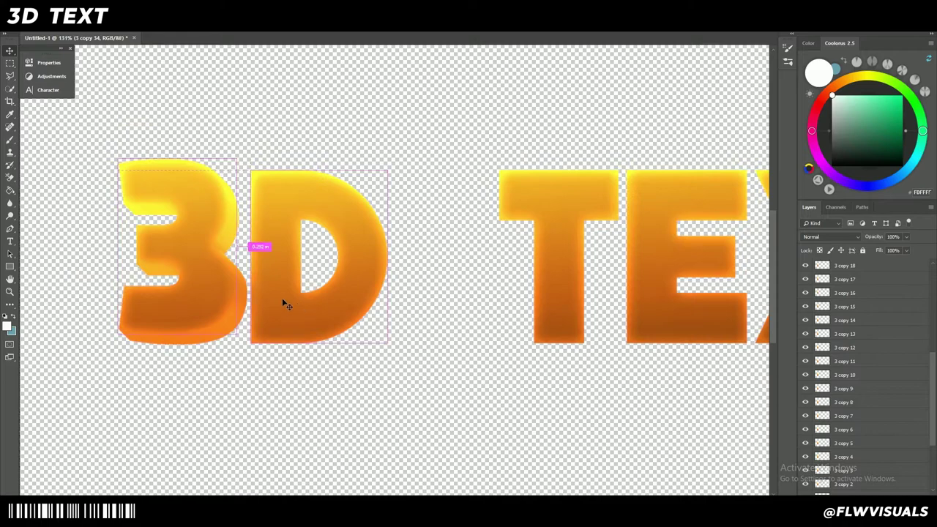
scroll(284, 300, left, 1)
scroll(355, 236, down, 3)
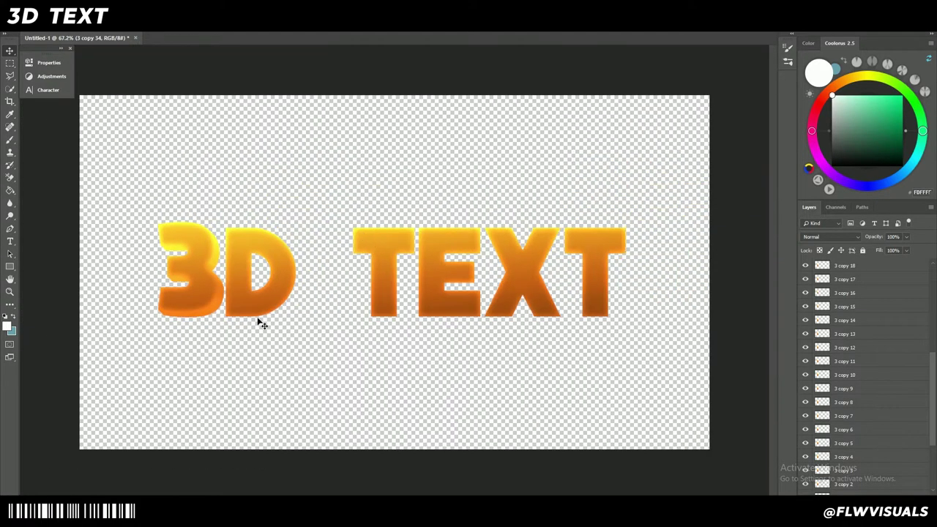
click(268, 310)
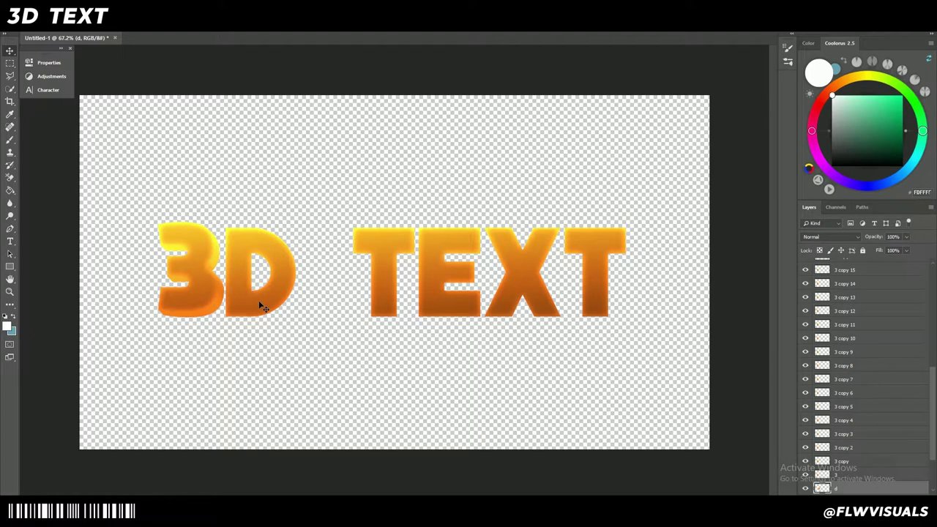
key(alt+Up)
key(alt+Up)
key(alt+Up)
key(alt+Up)
key(alt+Up)
key(alt+Up)
key(alt+Up)
key(alt+Up)
key(alt+Up)
key(alt+Up)
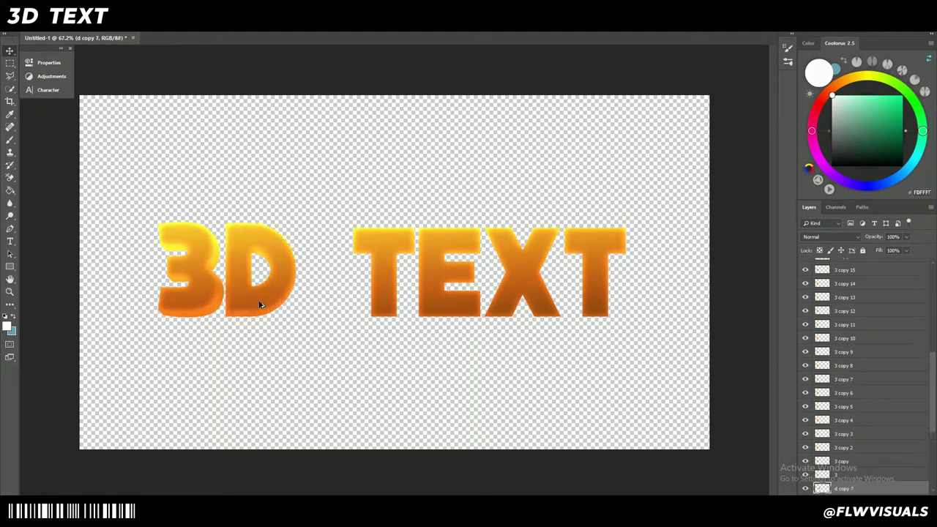
key(alt+Up)
key(alt+Up)
key(ctrl+alt+shift+t)
key(ctrl+alt+shift+t)
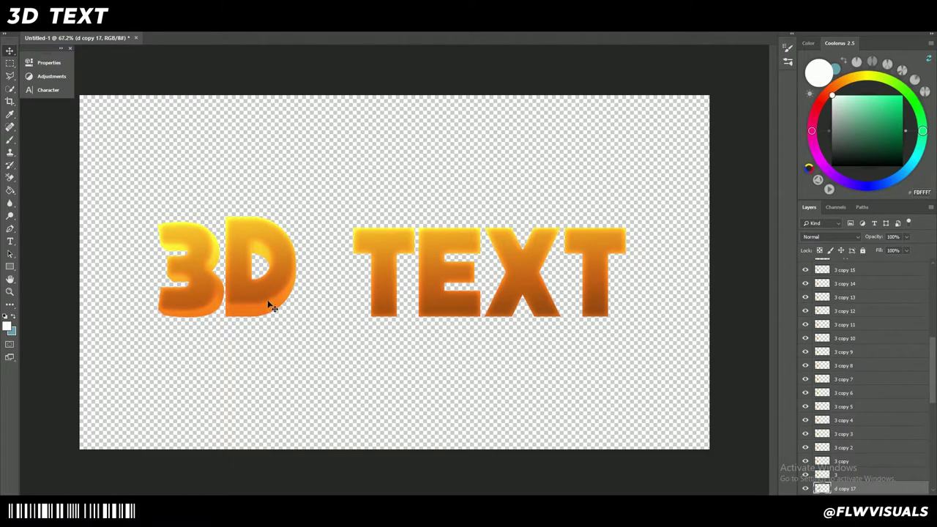
Shorten the D's extrusion by deleting its five topmost duplicates, d copy 17 to d copy 13
scroll(303, 316, down, 2)
scroll(282, 283, up, 2)
scroll(895, 355, up, 5)
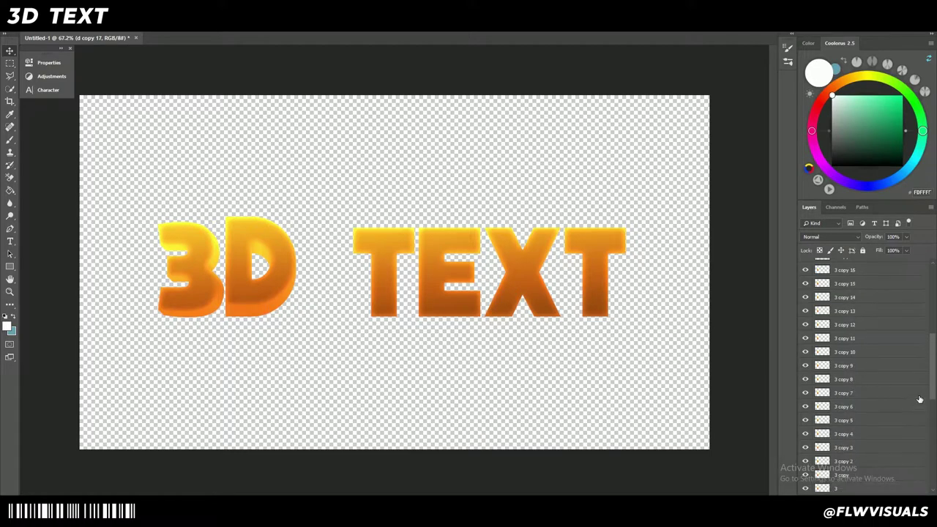
scroll(878, 309, down, 6)
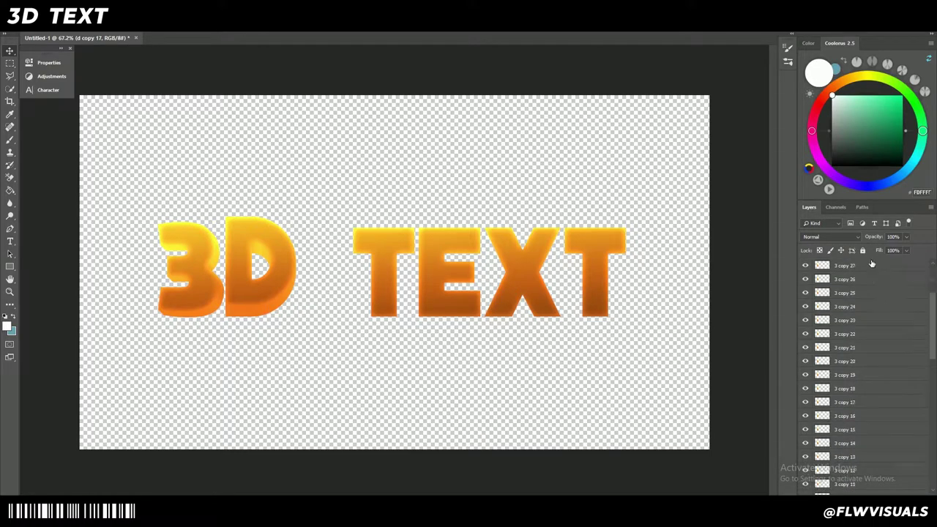
scroll(245, 322, up, 2)
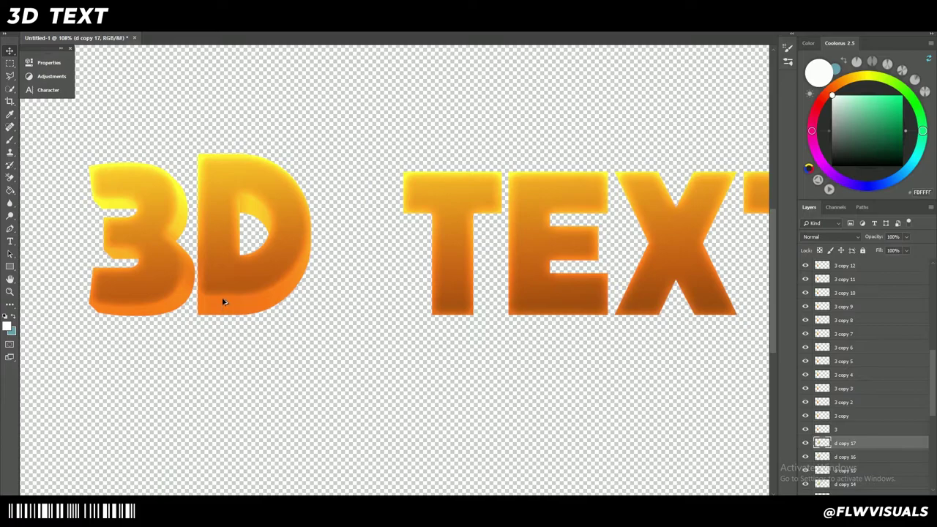
key(Delete)
key(Delete)
key(Delete)
key(Delete)
key(Delete)
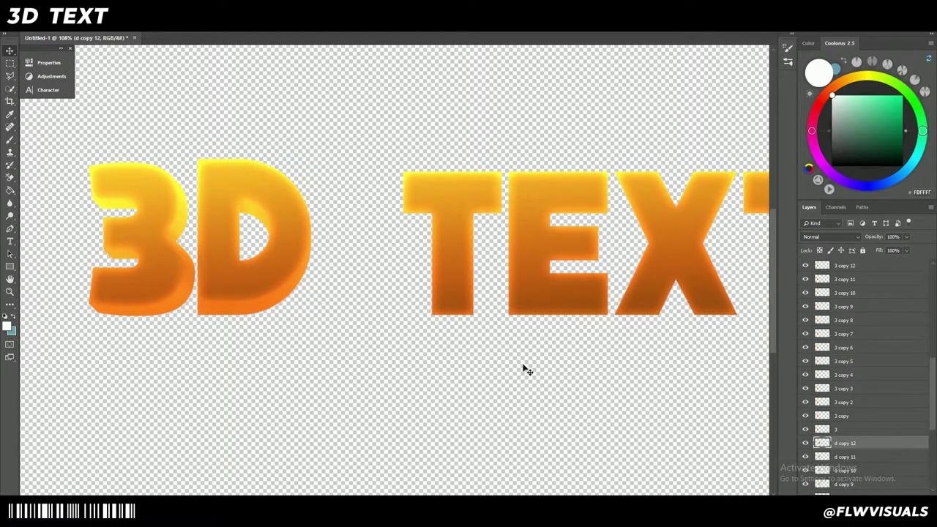
Extrude the first T of TEXT with 24 stacked duplicates, nudged alternately to the left and down
ctrl+click(461, 296)
key(alt+Left)
key(alt+Down)
key(alt+Left)
key(alt+Down)
key(alt+Left)
key(alt+Down)
key(alt+Left)
key(alt+Down)
key(alt+Left)
key(alt+Down)
key(alt+Left)
key(alt+Down)
key(alt+Left)
key(alt+Down)
key(alt+Left)
key(alt+Down)
key(alt+Left)
key(alt+Down)
key(alt+Left)
key(alt+Down)
key(alt+Left)
key(alt+Down)
key(alt+Left)
key(alt+Down)
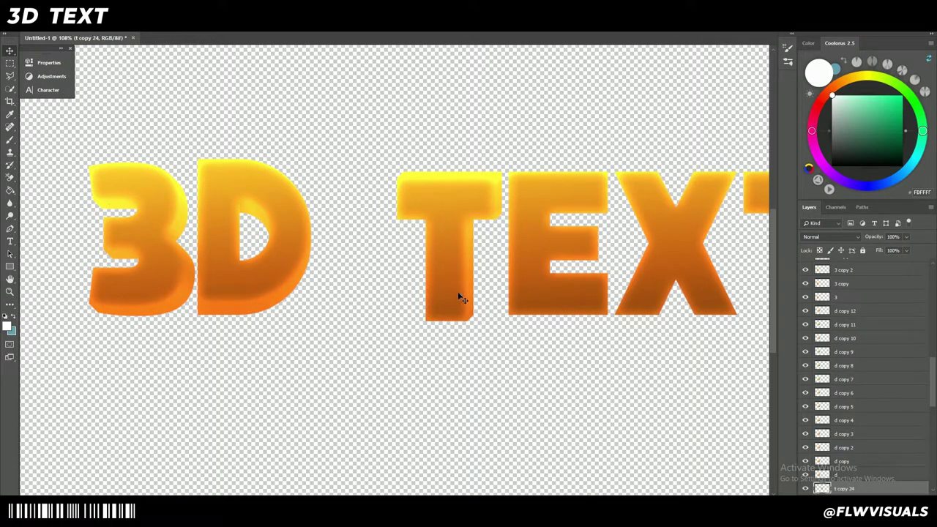
Extrude the letter E by stacking 12 duplicates of its layer, each nudged straight down
ctrl+click(552, 297)
key(alt+Left)
key(alt+Down)
key(alt+Left)
key(alt+Down)
key(alt+Left)
key(alt+Down)
key(alt+Left)
key(alt+Down)
key(alt+Left)
key(alt+Down)
key(alt+Left)
key(alt+Down)
key(alt+Left)
key(alt+Down)
key(alt+Left)
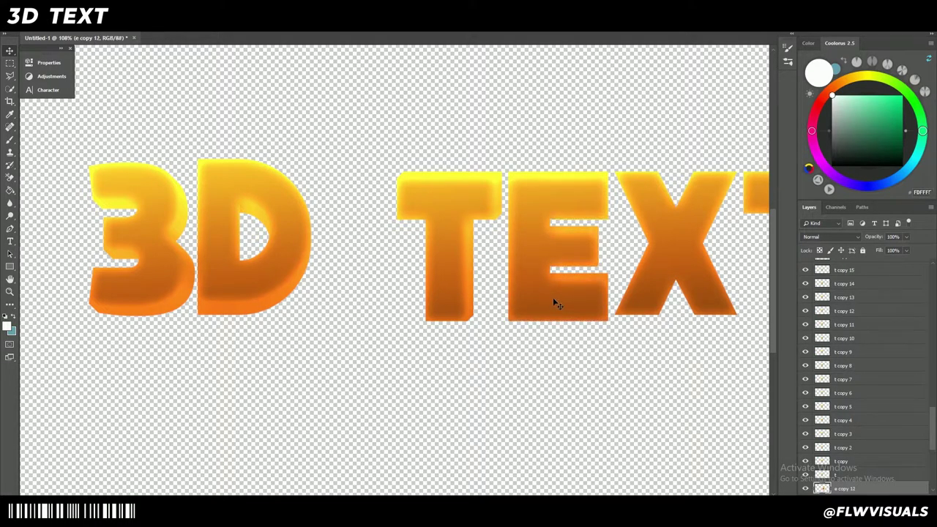
Try to extrude the letter X with a few duplicates nudged up and to the left
ctrl+click(682, 254)
key(alt+Left)
key(alt+Down)
key(alt+Left)
key(alt+Down)
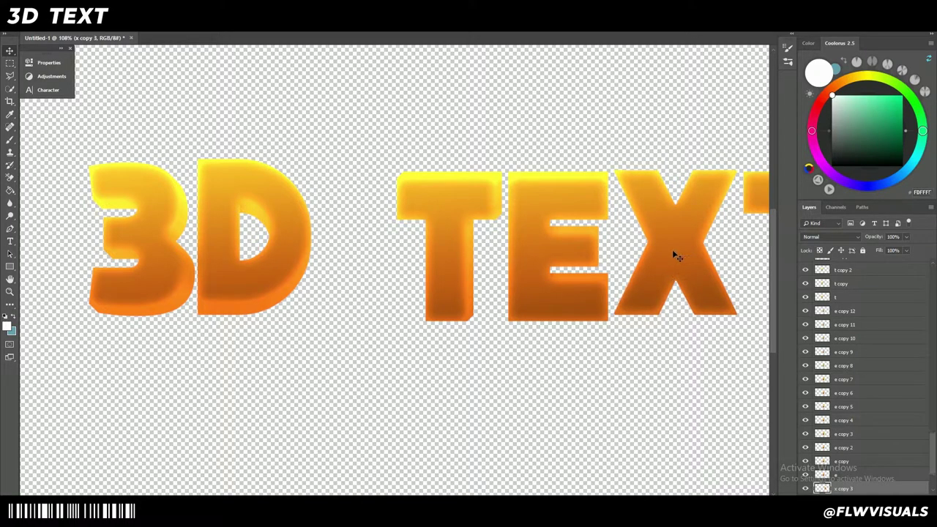
ctrl+click(614, 273)
ctrl+alt+click(620, 273)
Extrude the letter X up and to the right with stacked, alternately nudged duplicates up to x copy 25
ctrl+click(696, 279)
key(alt+Right)
key(alt+Up)
key(alt+Right)
key(alt+Up)
key(alt+Up)
key(alt+Right)
key(alt+Up)
key(alt+Right)
key(alt+Up)
key(alt+Right)
key(alt+Up)
key(alt+Right)
key(alt+Up)
key(alt+Right)
key(alt+Up)
key(alt+Right)
key(alt+Up)
key(alt+Right)
key(alt+Up)
key(alt+Right)
key(alt+Up)
key(alt+Right)
key(alt+Up)
key(alt+Right)
Extrude the last T of TEXT with 41 stacked duplicates, nudged alternately to the left and up
scroll(649, 278, down, 7)
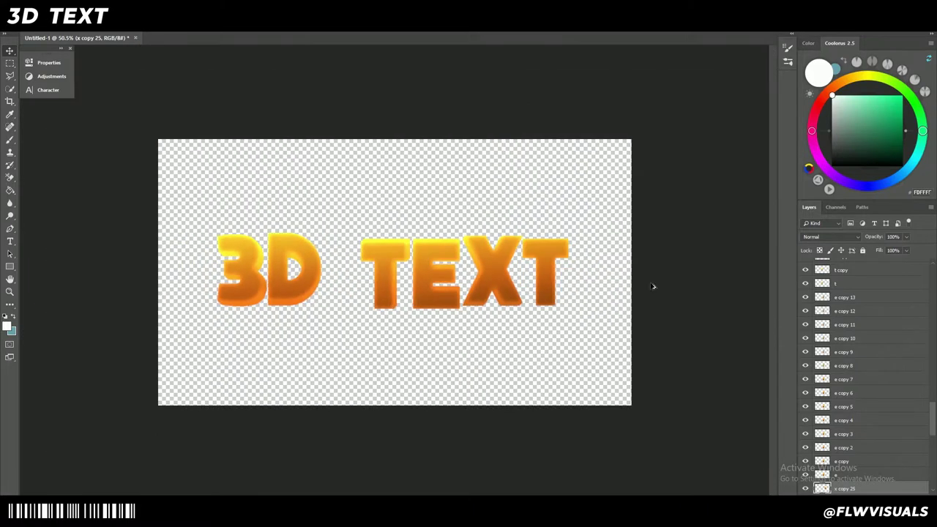
ctrl+click(559, 280)
scroll(558, 280, up, 4)
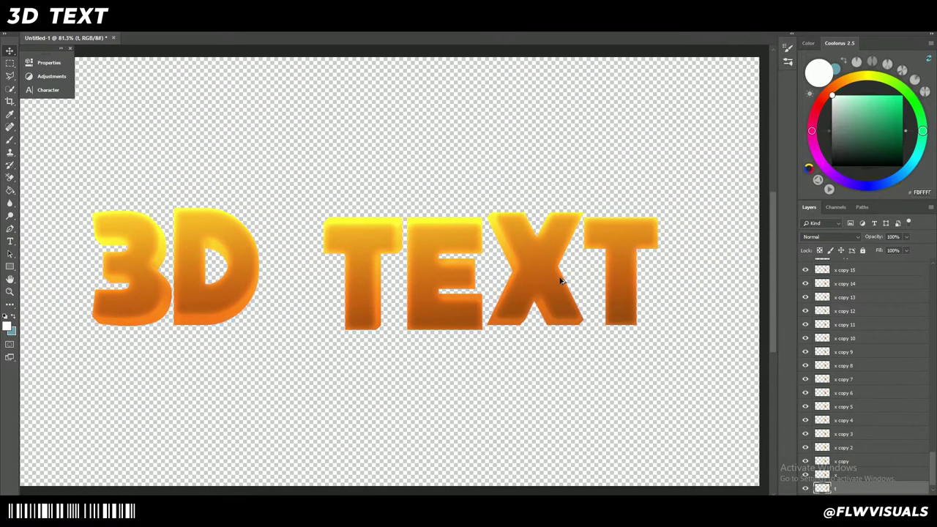
key(alt+Left)
key(alt+Up)
key(alt+Left)
key(alt+Up)
key(alt+Left)
key(alt+Up)
key(alt+Left)
key(alt+Up)
key(alt+Left)
key(alt+Up)
key(alt+Left)
key(alt+Up)
key(alt+Left)
key(alt+Up)
key(alt+Left)
key(alt+Up)
key(alt+Left)
key(alt+Up)
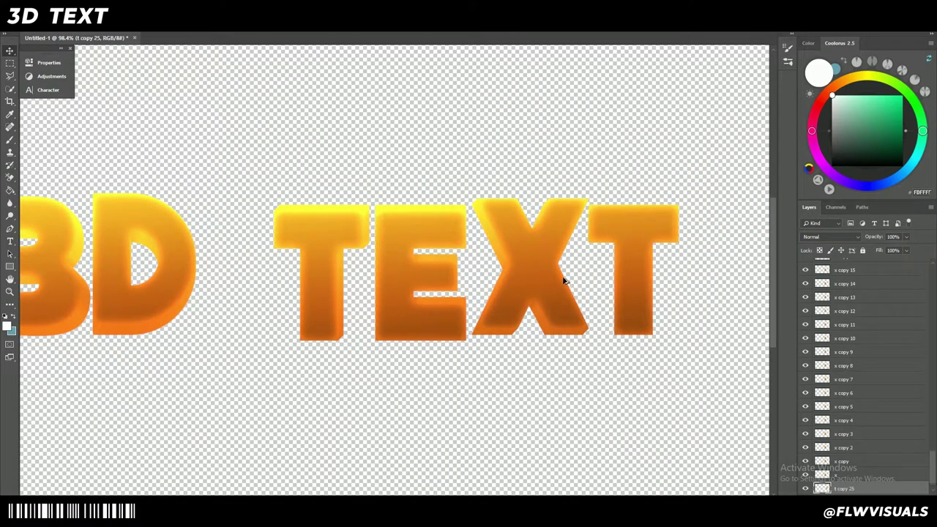
key(alt+Left)
key(alt+Up)
key(alt+Left)
key(alt+Up)
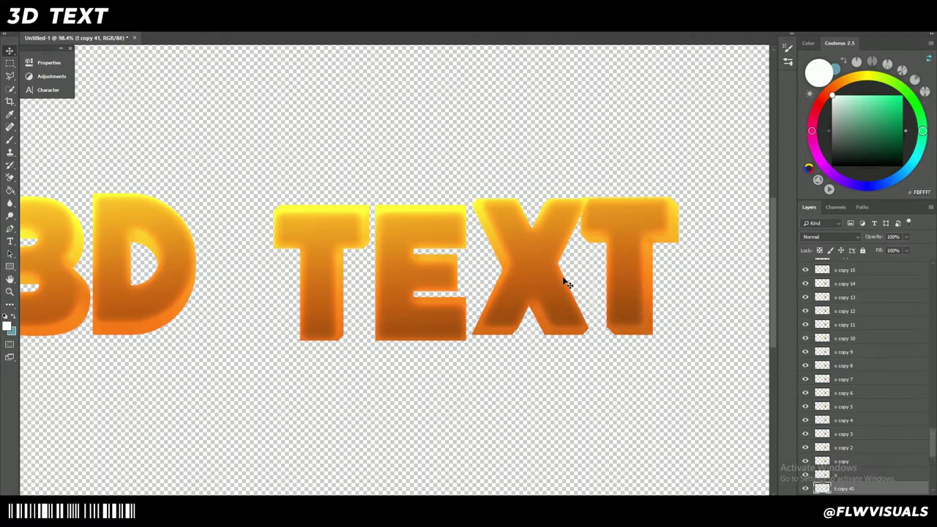
scroll(523, 290, down, 2)
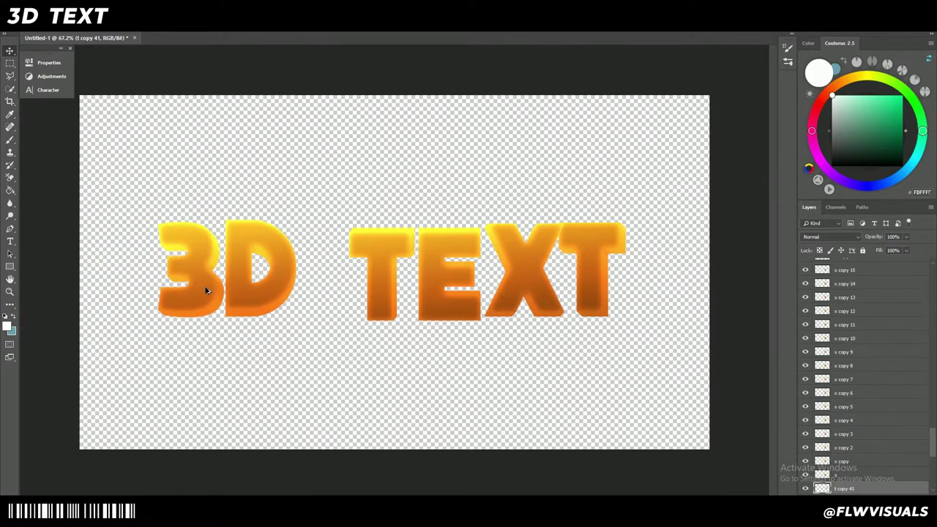
Merge the 3's extrusion layers from 3 up to 3 copy 33 into one, keeping 3 copy 34 separate
scroll(871, 372, up, 5)
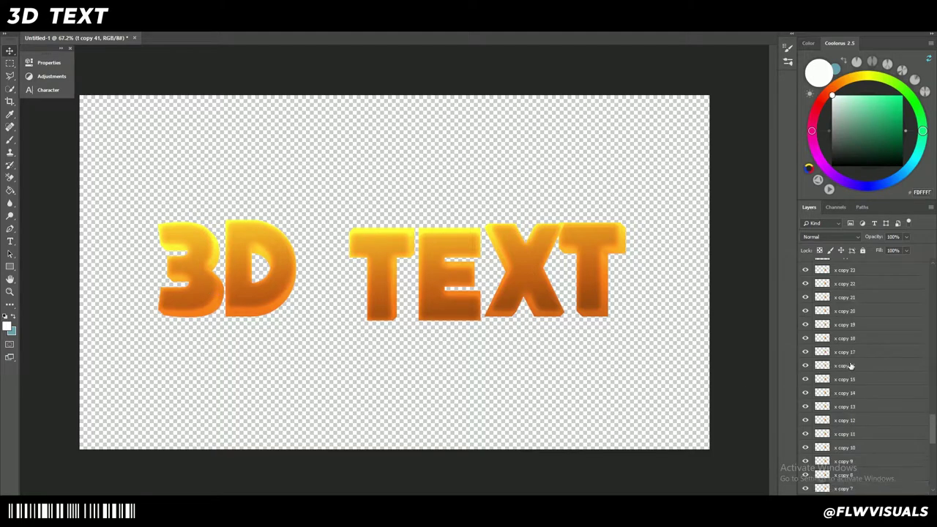
drag(932, 377, 931, 272)
click(873, 267)
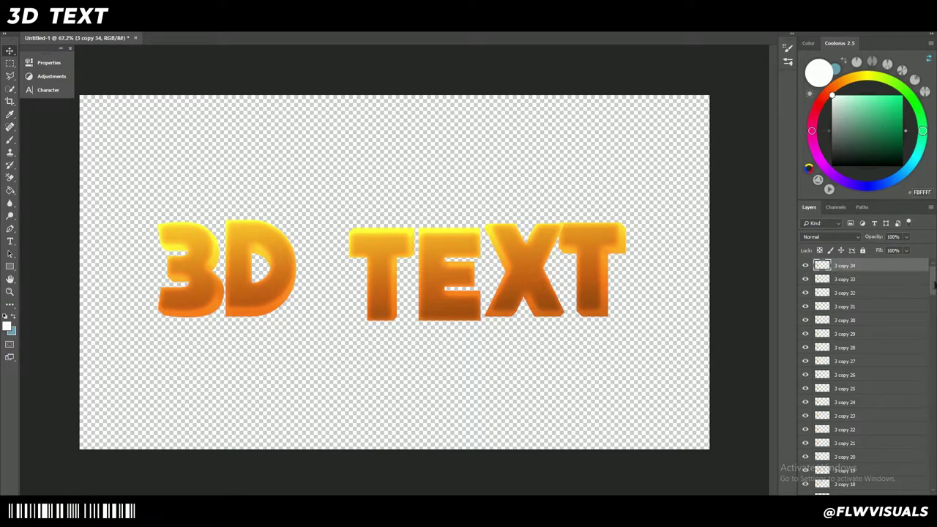
scroll(934, 285, down, 10)
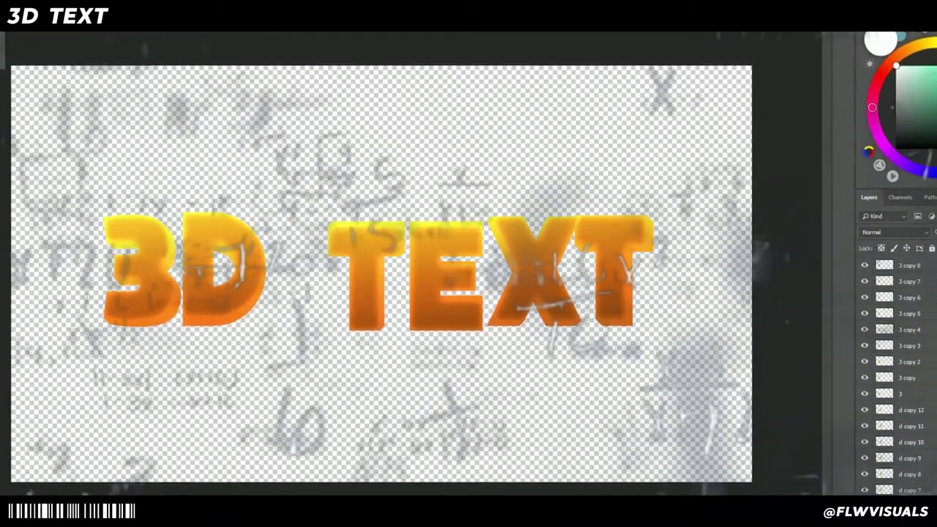
drag(931, 329, 928, 281)
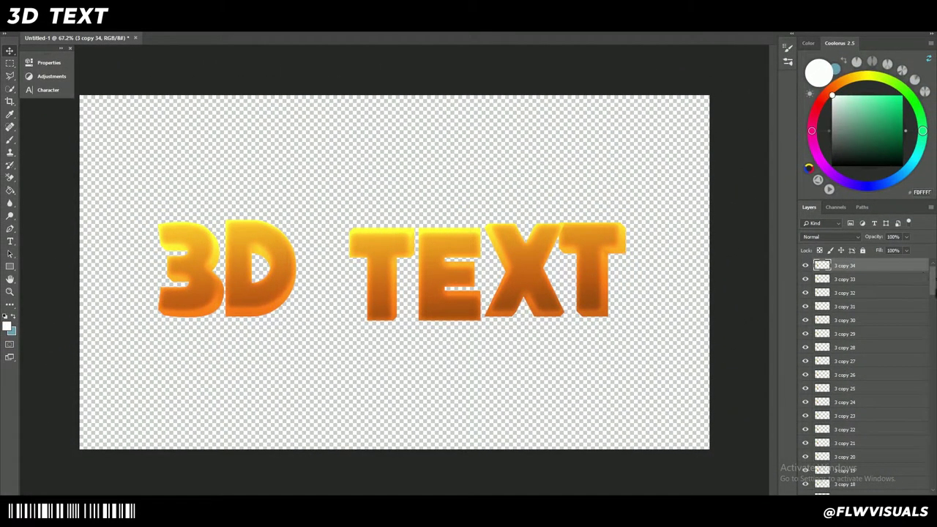
drag(932, 287, 933, 338)
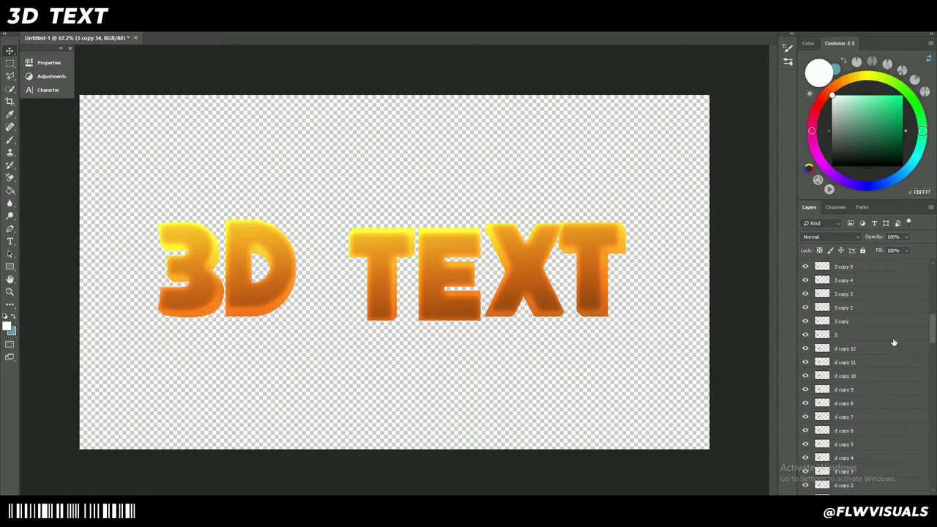
click(881, 336)
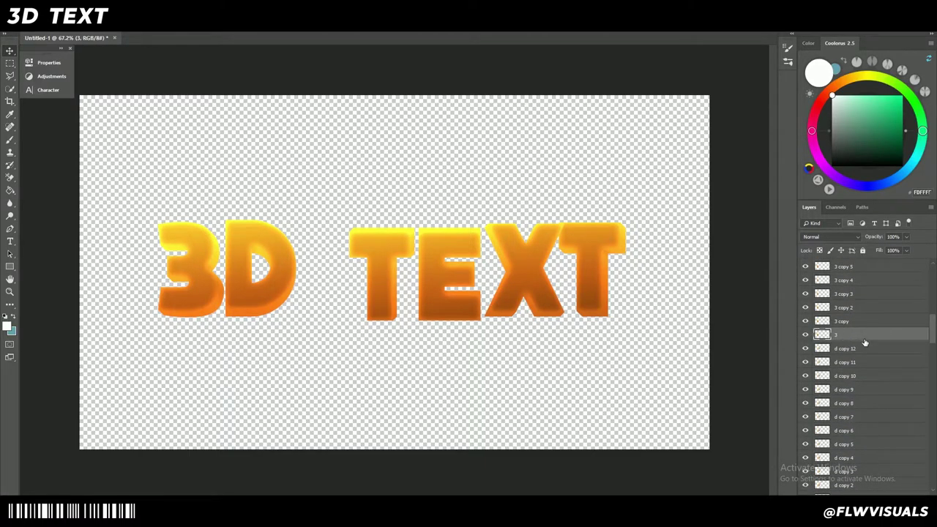
scroll(865, 342, up, 10)
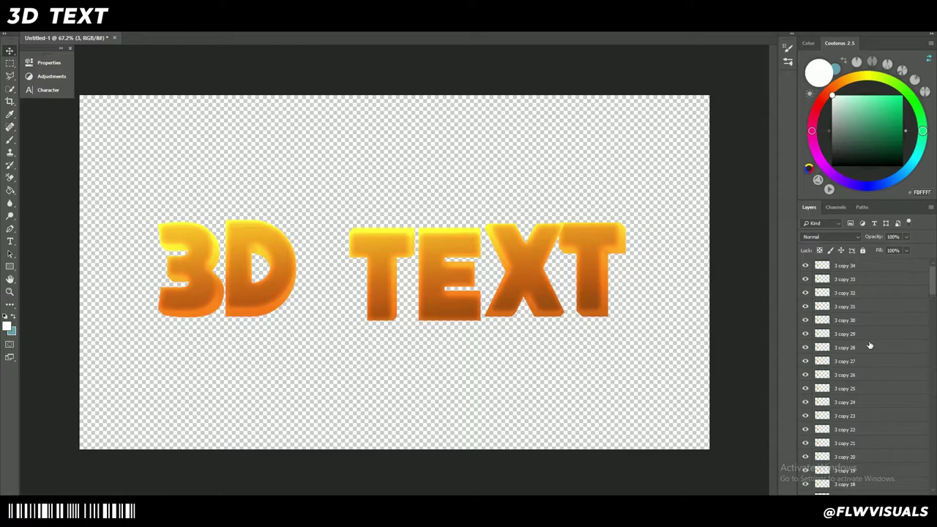
shift+click(876, 280)
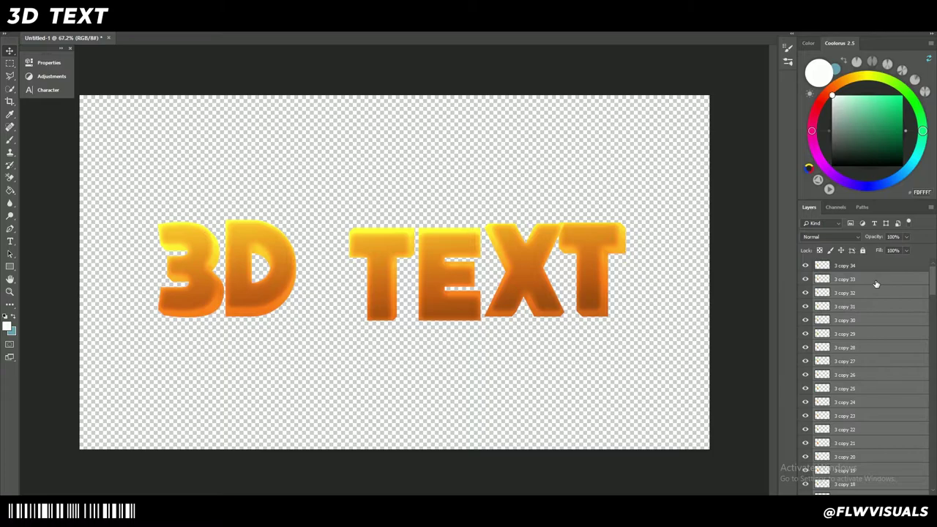
key(ctrl+e)
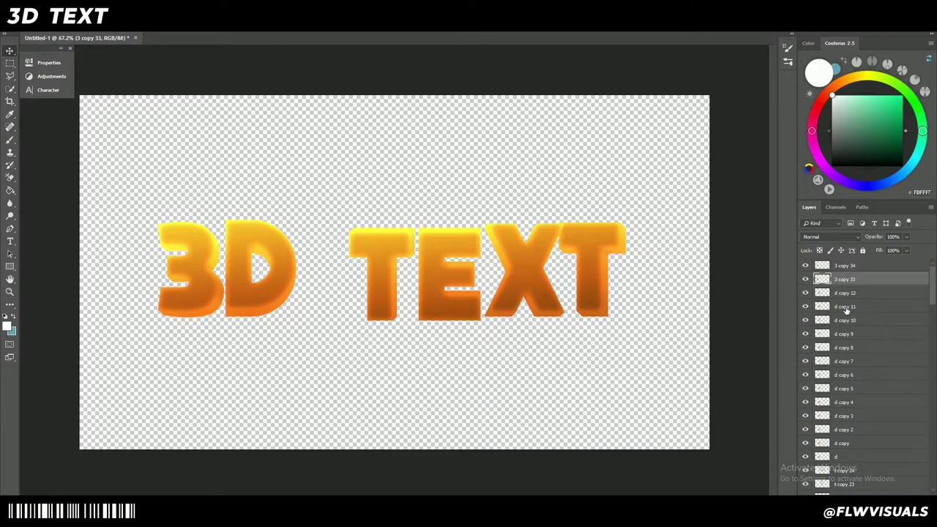
Merge the D's extrusion layers from d copy 11 down to d, keeping d copy 12 separate
click(872, 310)
scroll(876, 318, down, 2)
shift+click(868, 403)
key(ctrl+e)
scroll(866, 328, up, 2)
Merge the first T's extrusion layers from t copy 23 down to t, keeping t copy 24 separate
click(872, 320)
click(878, 333)
scroll(883, 341, down, 6)
scroll(868, 359, up, 1)
shift+click(868, 359)
key(ctrl+e)
Merge the E's extrusion layers from e copy 12 down to e, keeping e copy 13 separate
click(870, 363)
scroll(869, 381, down, 3)
shift+click(868, 430)
key(ctrl+e)
scroll(867, 349, up, 2)
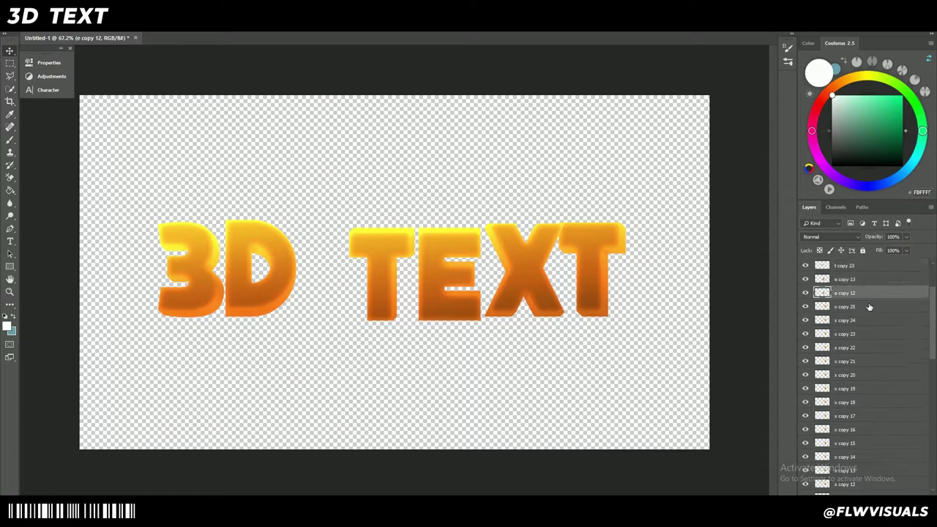
Merge the X's layers from x copy 24 down and the last T's layers from t copy 40 down, each into one layer
click(871, 335)
scroll(878, 363, down, 6)
scroll(879, 381, down, 5)
click(870, 476)
scroll(869, 330, up, 2)
shift+click(863, 323)
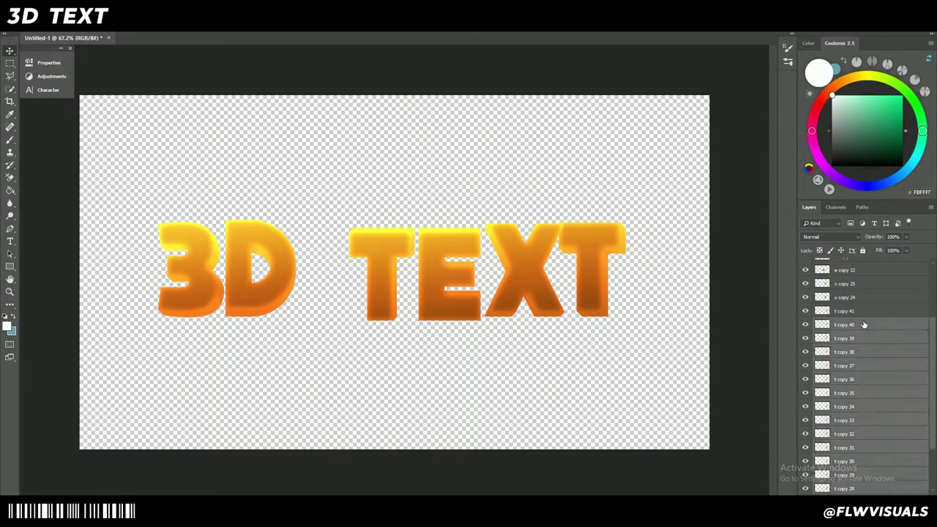
key(ctrl+e)
click(857, 439)
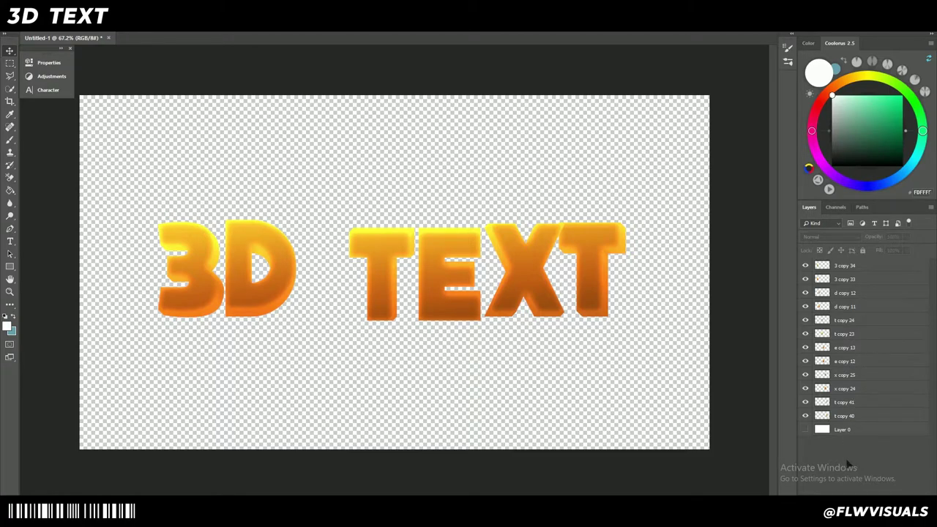
Group the two layers of the 3, and put the two layers of the D in a second group
click(866, 268)
shift+click(873, 282)
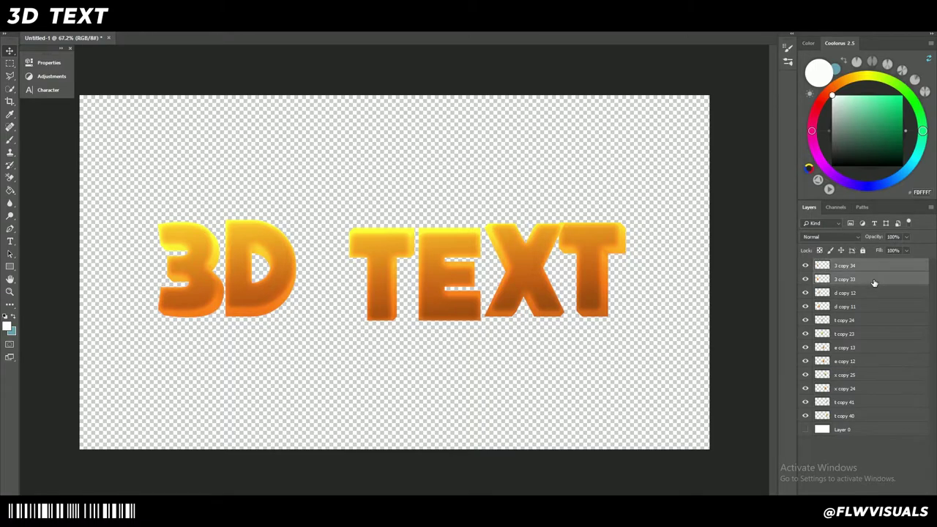
key(ctrl+g)
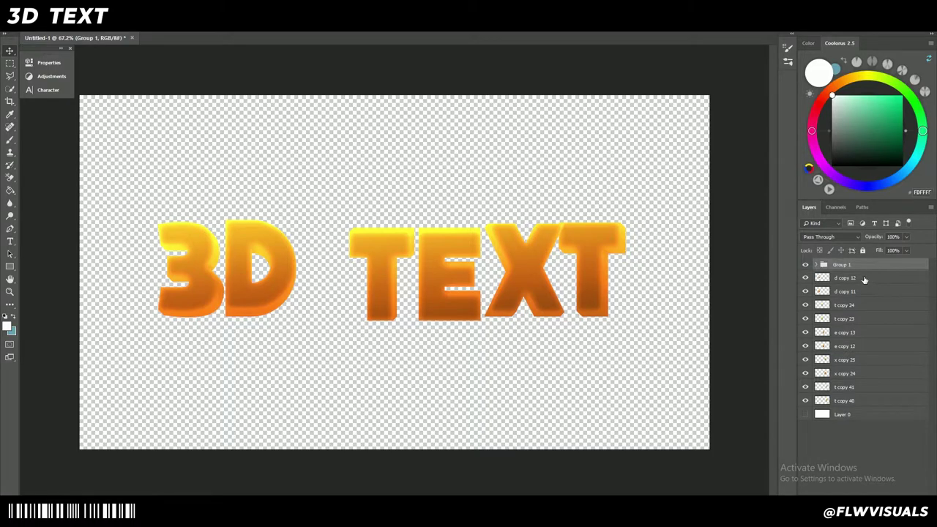
click(864, 279)
shift+click(864, 293)
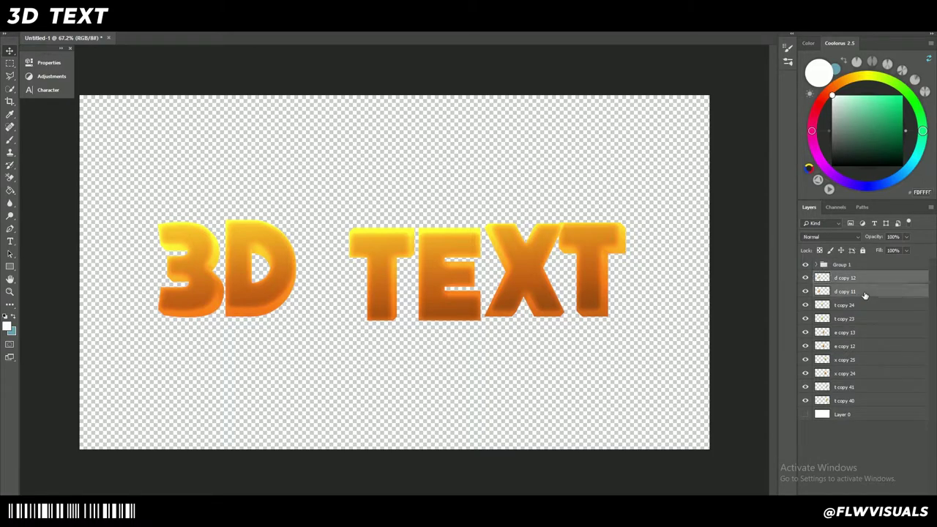
key(ctrl+g)
Put the two layers of the first T in one group and the two layers of the E in another
click(864, 292)
shift+click(865, 303)
key(ctrl+g)
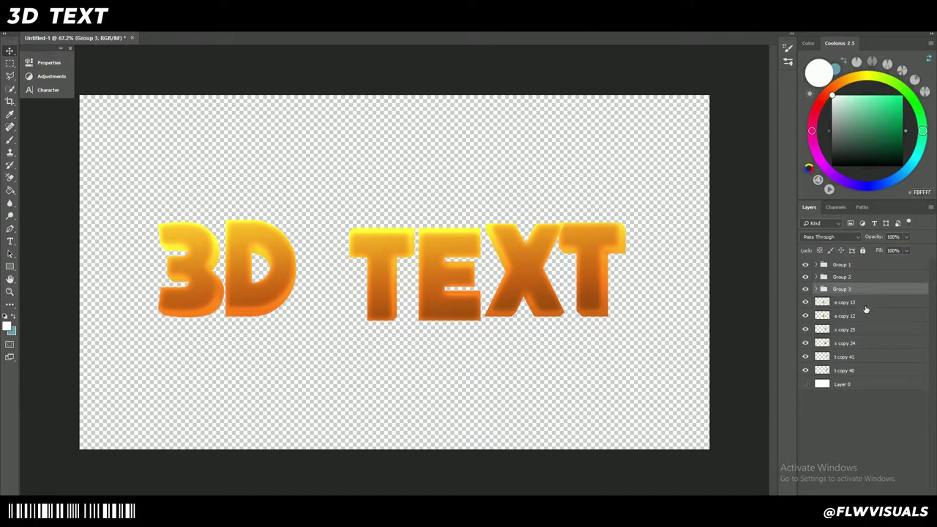
click(866, 306)
shift+click(866, 316)
key(ctrl+g)
Put the two layers of the X in one group and the two layers of the last T in another
click(866, 315)
shift+click(865, 327)
key(ctrl+g)
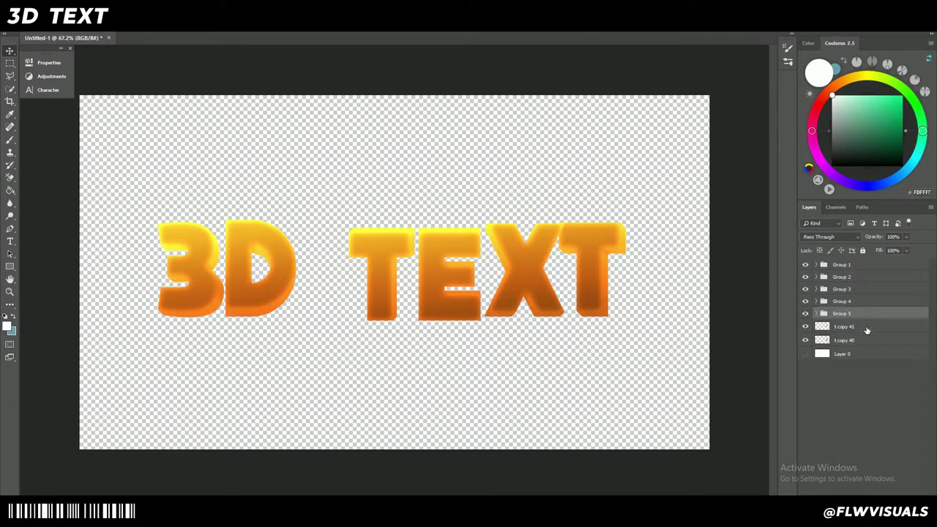
click(865, 327)
shift+click(869, 342)
key(ctrl+g)
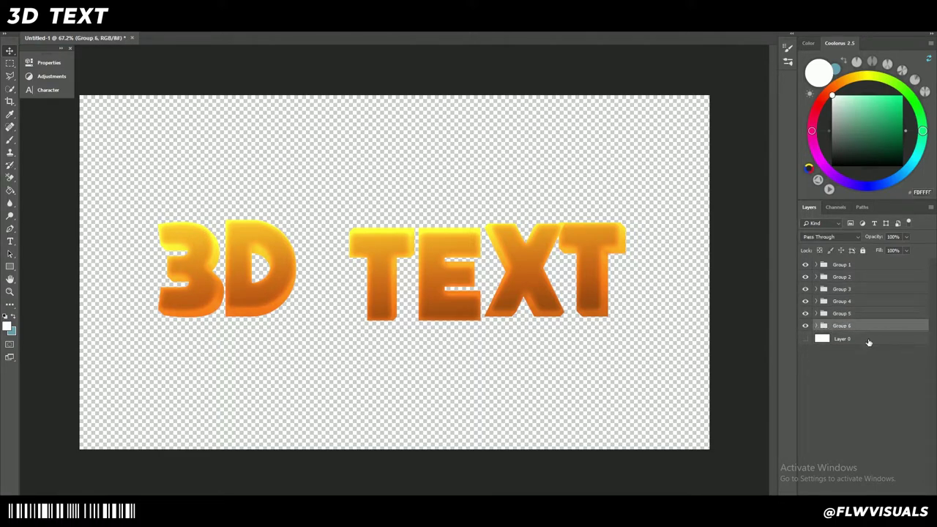
click(832, 379)
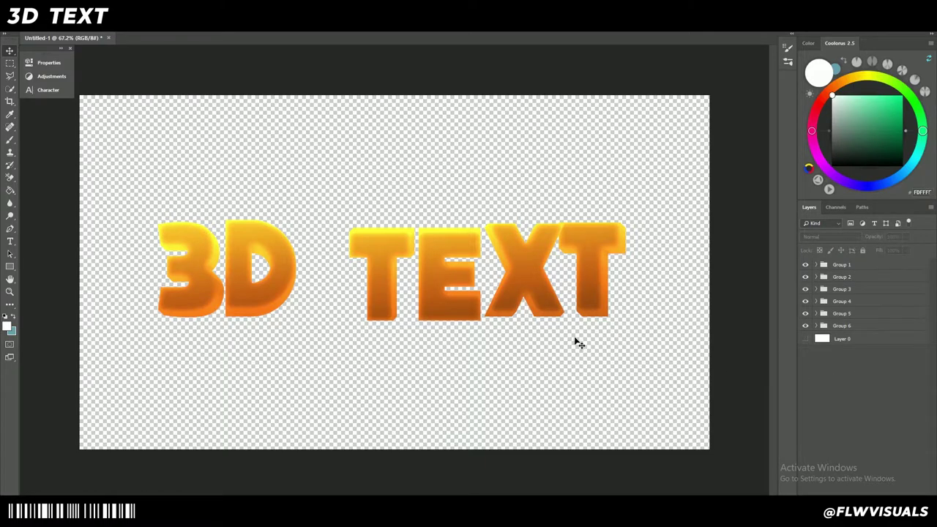
Rename the six layer groups, in order, as 3, d, t, e, x and t
double_click(840, 265)
text(3)
key(Tab)
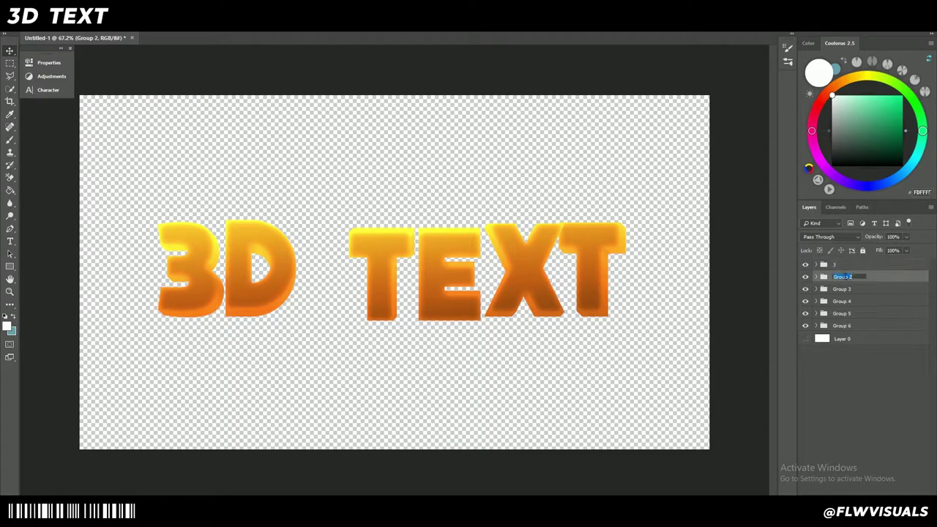
text(d)
key(Tab)
text(t)
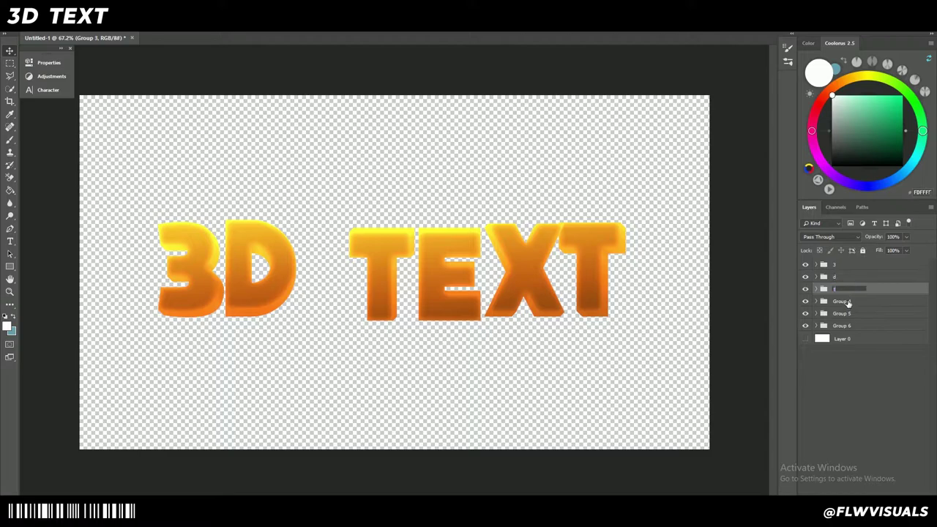
key(Tab)
text(e)
key(Tab)
text(x)
key(Tab)
text(t)
key(Return)
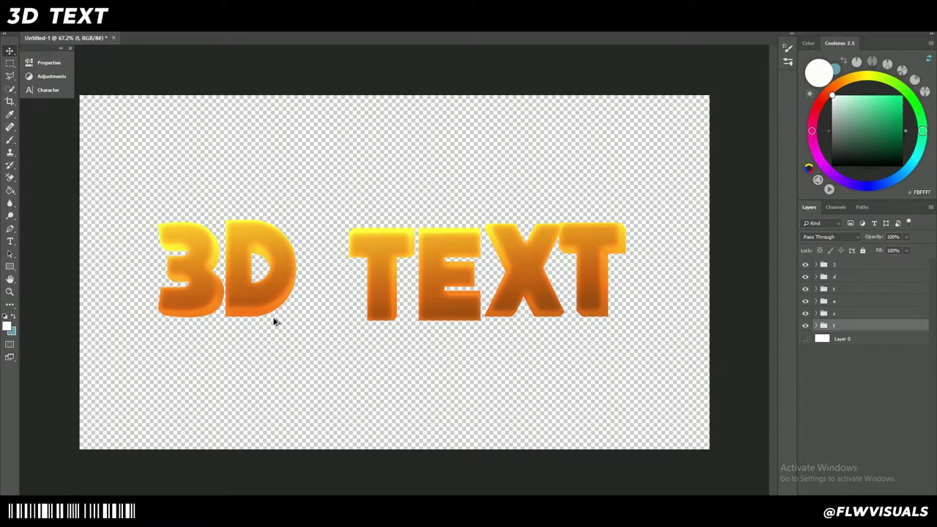
Show the rulers and place a horizontal guide along the bottom edge of the 3D letters
scroll(274, 322, up, 2)
scroll(274, 323, down, 2)
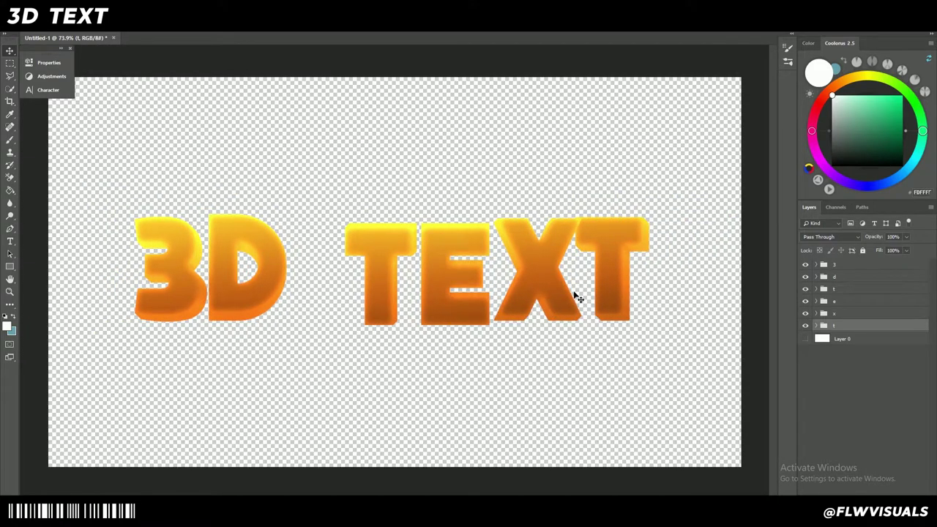
scroll(274, 309, up, 2)
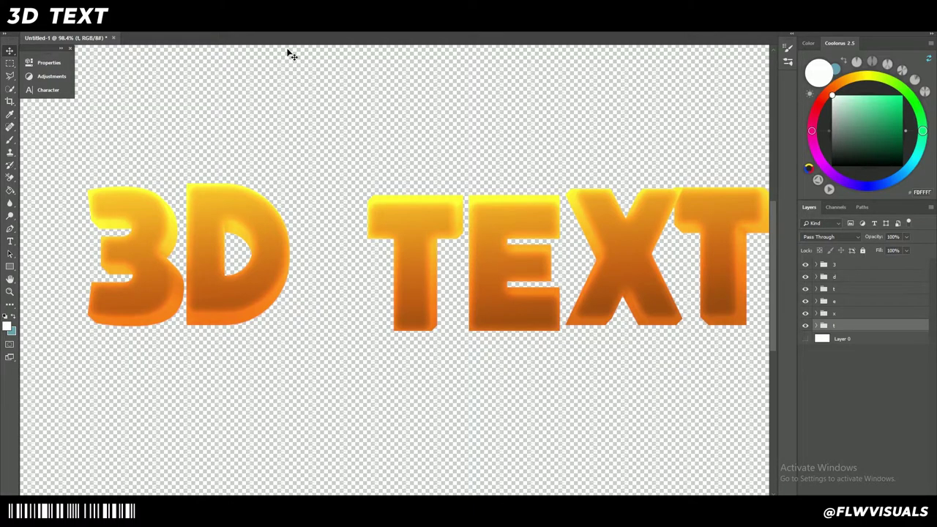
key(ctrl+r)
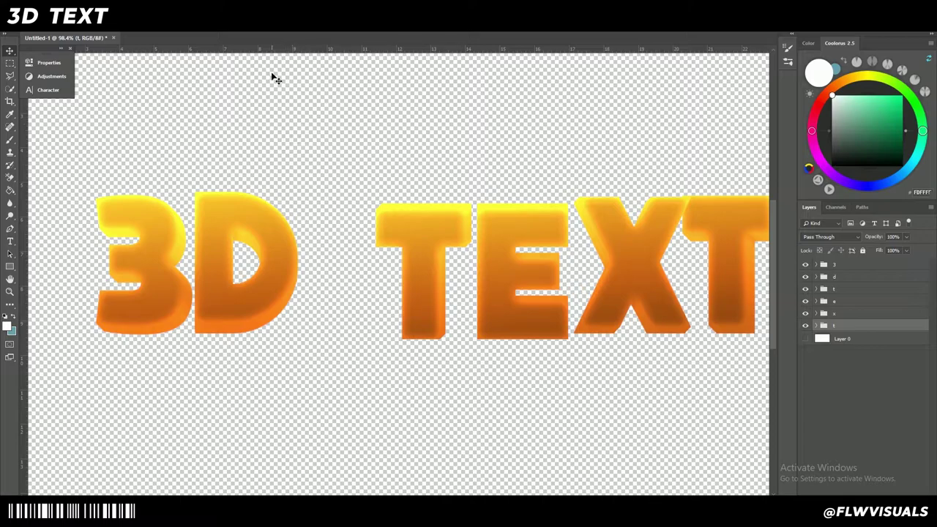
key(ctrl+r)
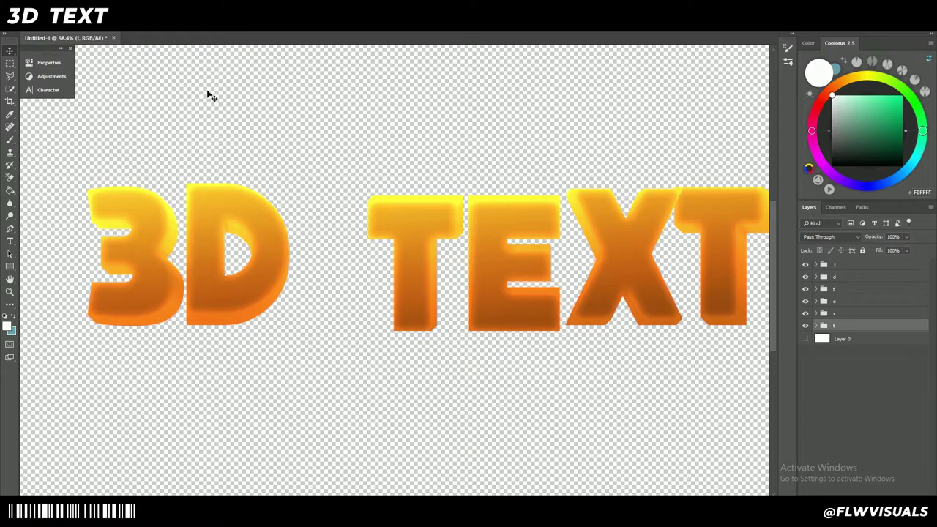
key(ctrl+r)
drag(210, 49, 240, 334)
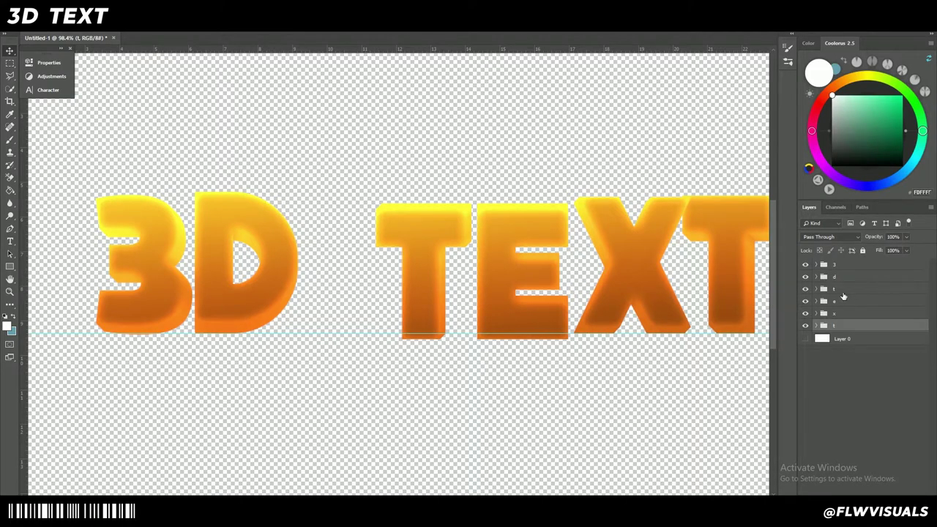
Move the first T's group up so that its base sits on the horizontal guide
click(842, 292)
scroll(432, 276, up, 2)
drag(435, 322, 431, 313)
Scale down the E's group, rotate it slightly clockwise and place it close beside the first T
click(849, 301)
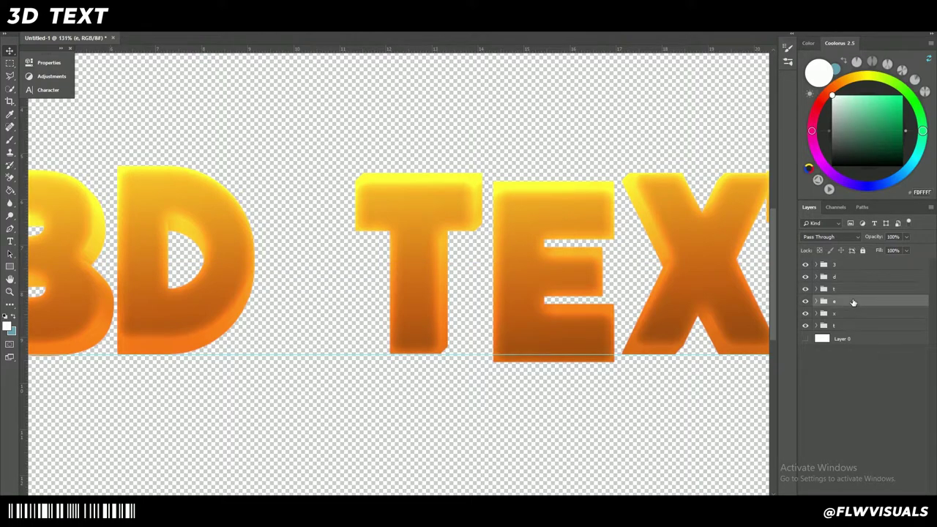
drag(542, 313, 533, 310)
drag(604, 176, 596, 233)
drag(535, 276, 520, 275)
drag(573, 239, 578, 236)
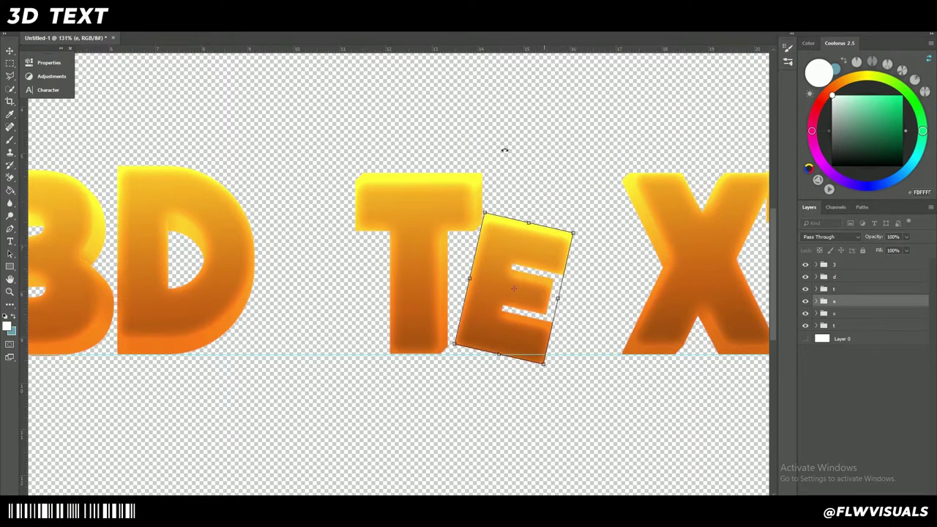
click(440, 30)
Try to move the X closer to the rotated E, and undo the move
scroll(480, 145, down, 2)
drag(633, 228, 601, 230)
key(ctrl+z)
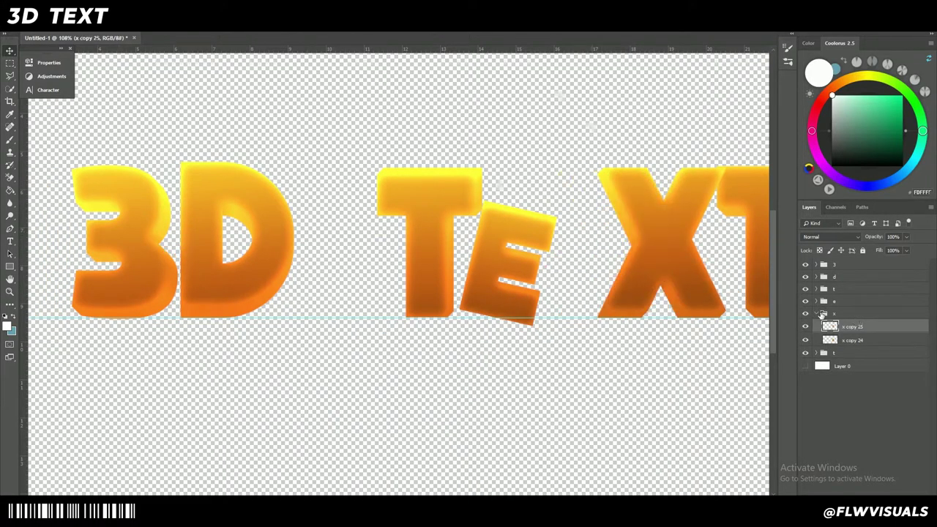
Rotate the X's group slightly counter-clockwise and place it close beside the tilted E
click(822, 314)
click(861, 315)
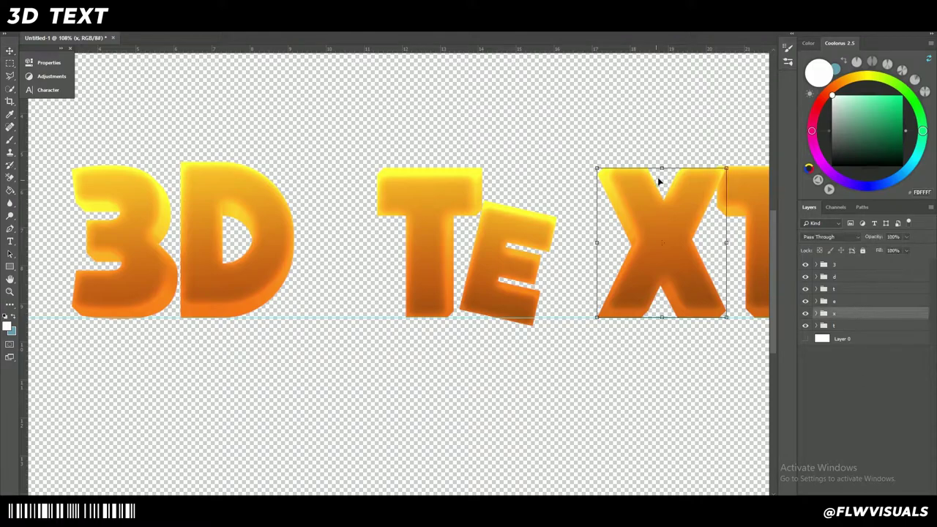
drag(744, 162, 697, 176)
drag(675, 209, 612, 211)
drag(637, 179, 659, 169)
drag(611, 219, 607, 197)
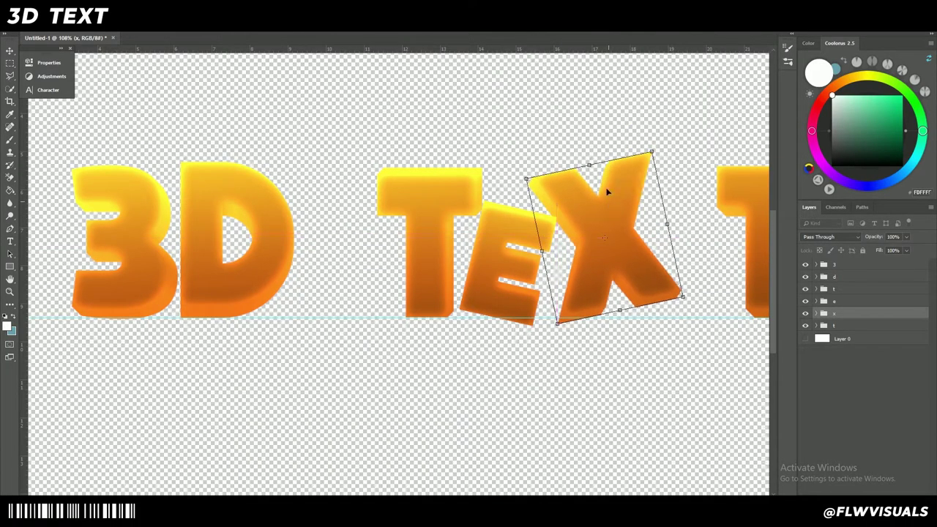
key(Return)
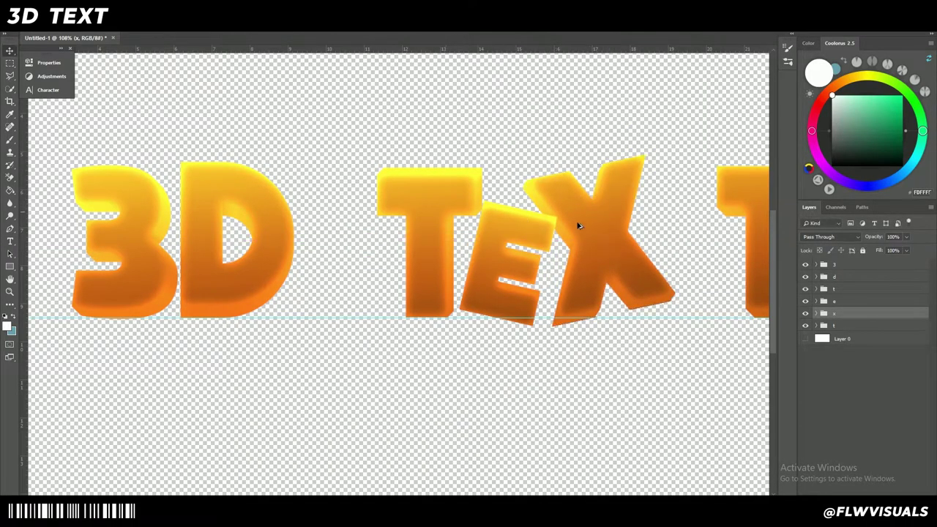
Stack the X's group above the E's group, and nudge the E closer to the first T
scroll(609, 237, up, 2)
drag(852, 316, 855, 294)
scroll(571, 266, down, 3)
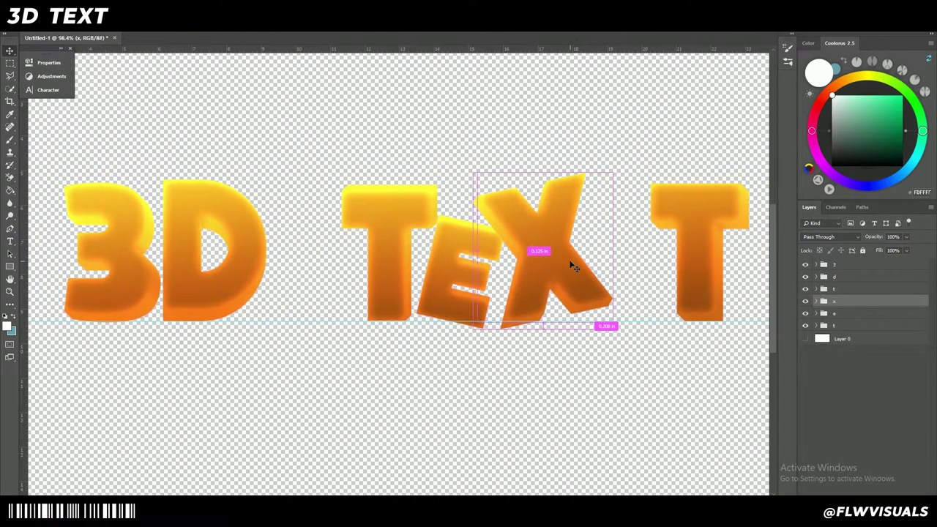
click(840, 314)
drag(440, 264, 454, 288)
drag(439, 249, 443, 250)
click(452, 27)
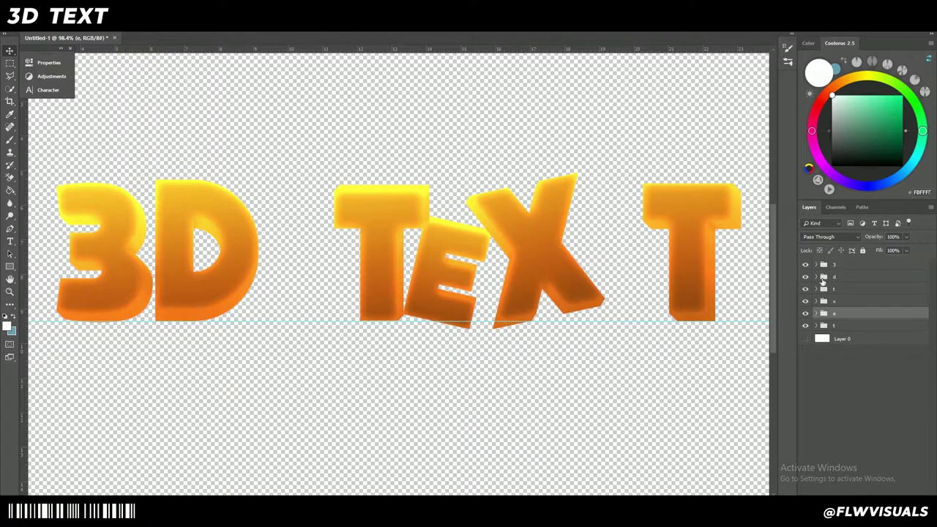
Enlarge the last T slightly, place it against the X, and stack its group above the X's group
click(834, 326)
drag(642, 182, 606, 200)
key(Return)
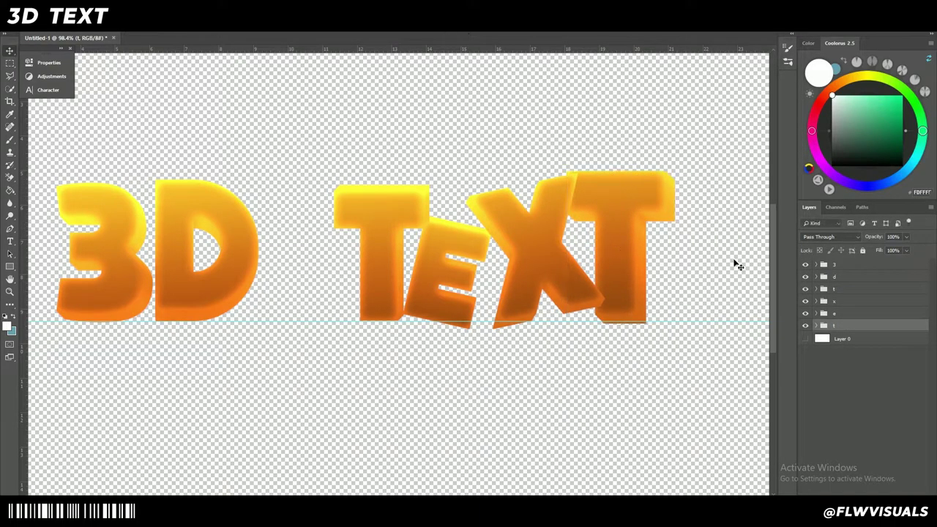
drag(842, 327, 850, 298)
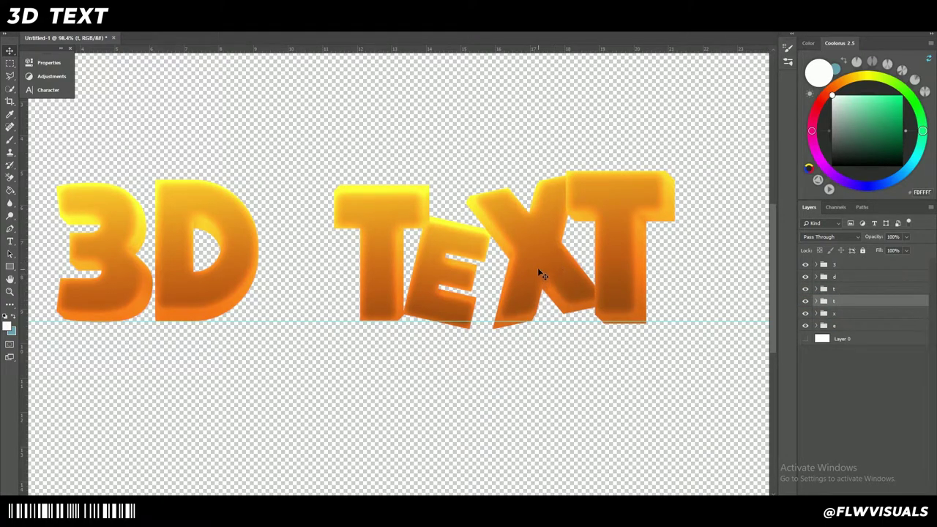
Scale down the X's group to about the E's height and keep it close beside the E
ctrl+click(537, 270)
click(838, 314)
key(ctrl+t)
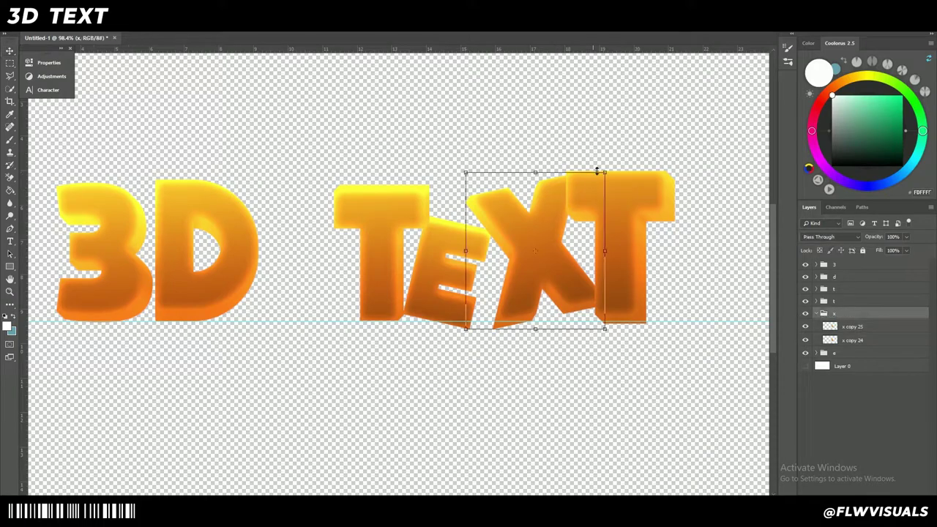
drag(602, 178, 583, 195)
drag(543, 244, 543, 250)
key(Return)
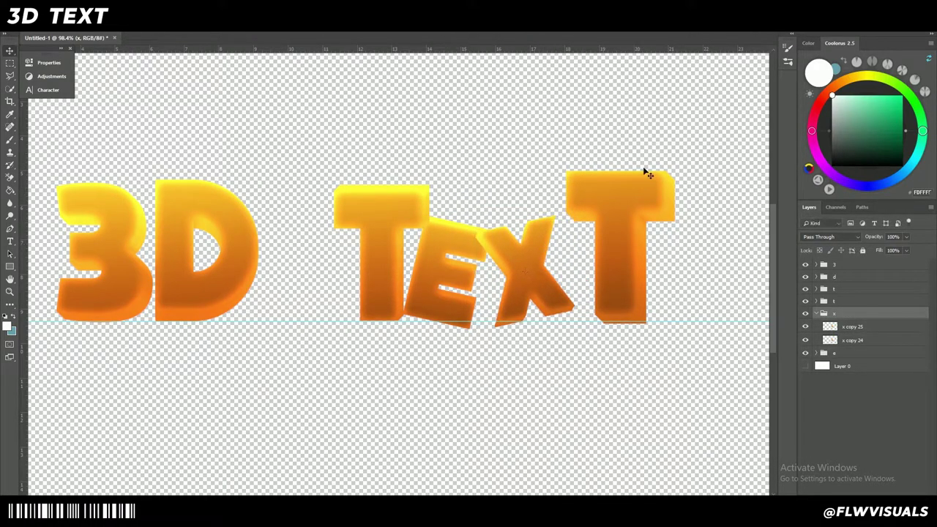
click(817, 314)
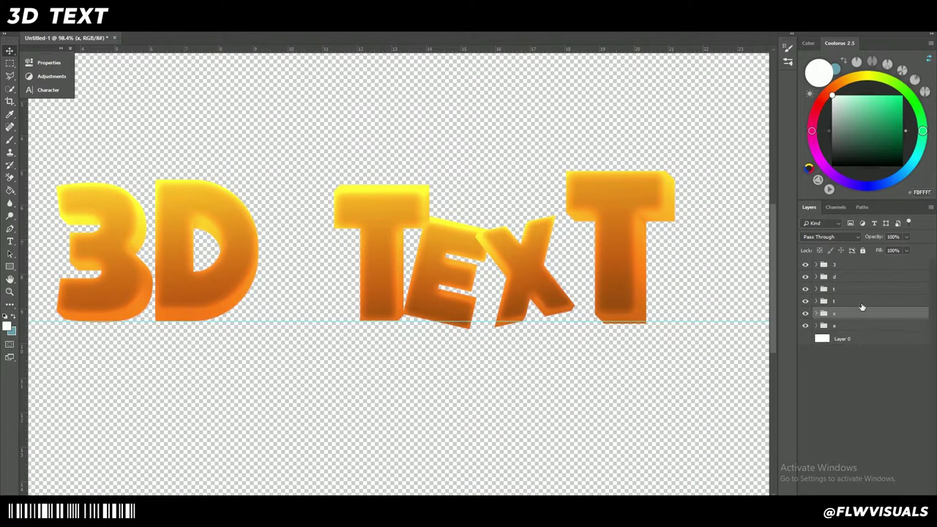
Scale down the last T's group slightly and move it up against the smaller X
click(864, 291)
key(Return)
click(864, 303)
key(ctrl+t)
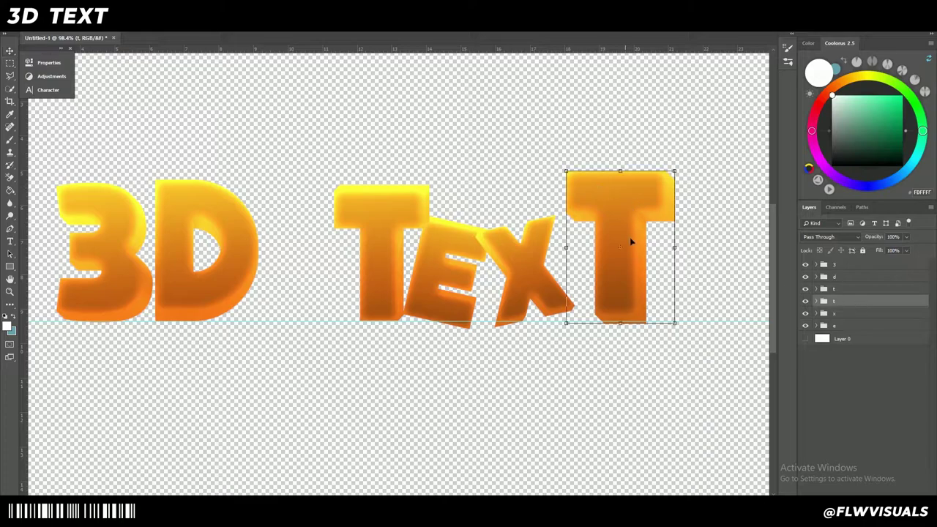
drag(675, 169, 610, 199)
key(Return)
scroll(416, 238, left, 3)
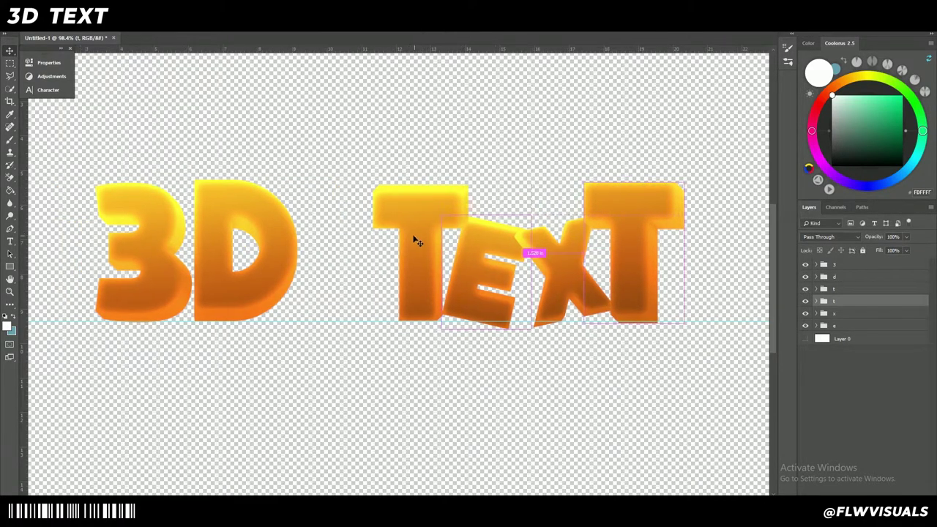
Scale down the 3 and D groups together, rotate them slightly counter-clockwise and move them closer to the first T
click(869, 278)
shift+click(871, 264)
key(ctrl+t)
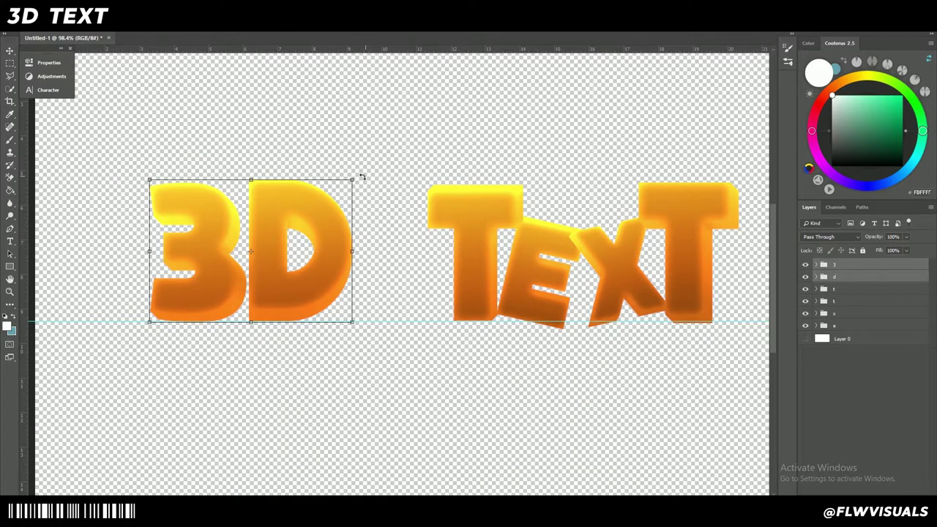
drag(354, 178, 318, 205)
drag(332, 194, 319, 165)
drag(291, 237, 382, 222)
key(Return)
scroll(431, 159, down, 7)
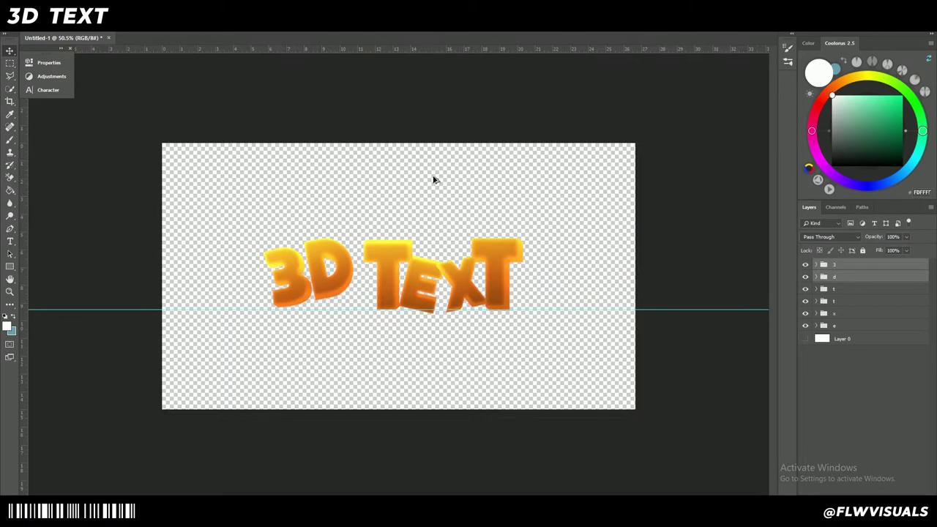
scroll(436, 202, up, 1)
scroll(475, 255, up, 1)
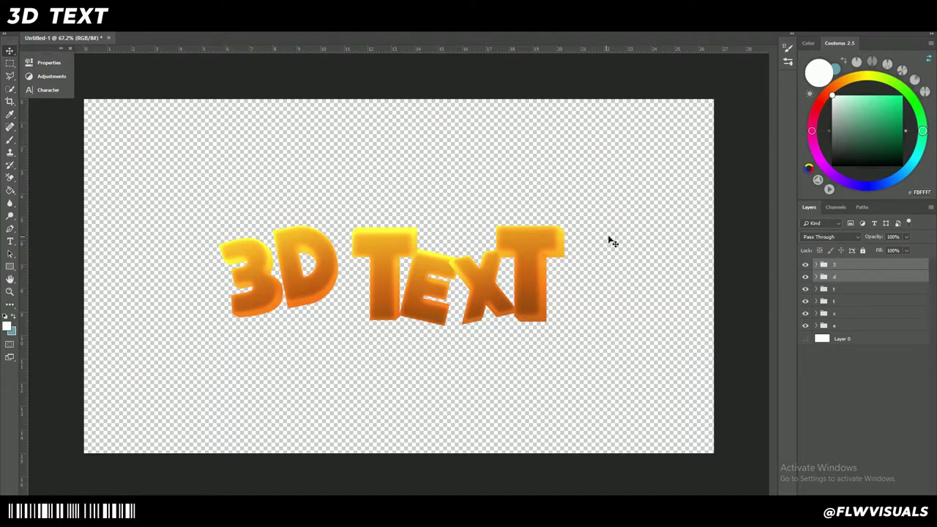
Scale down the X and E groups together slightly and raise them between the two Ts
click(855, 307)
click(858, 313)
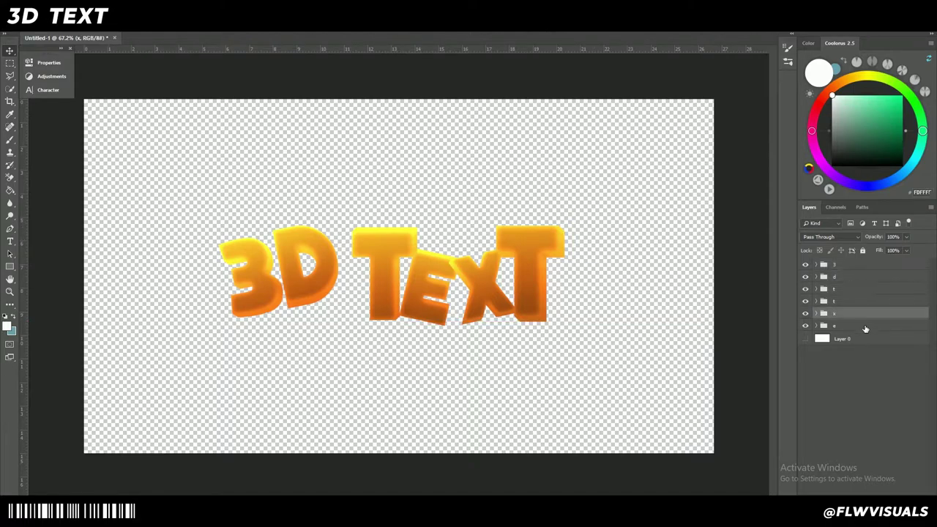
shift+click(864, 326)
scroll(510, 326, up, 3)
key(ctrl+t)
drag(497, 310, 498, 290)
drag(542, 188, 530, 195)
drag(510, 224, 512, 220)
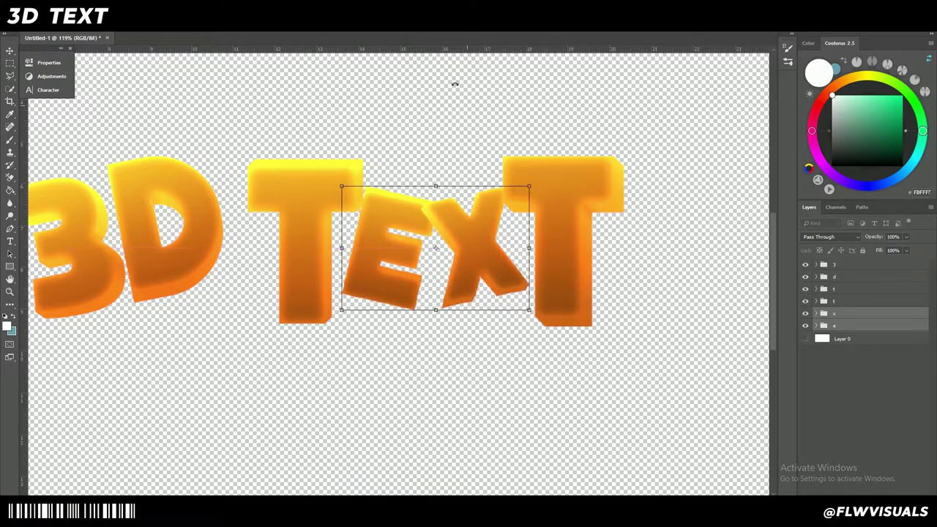
key(Return)
scroll(398, 198, down, 6)
scroll(396, 197, up, 1)
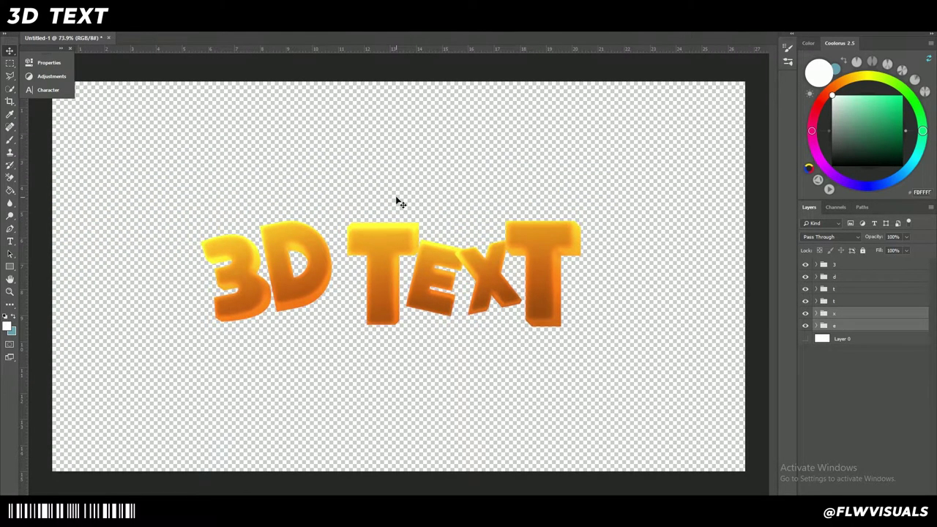
Inspect the two layers in the 3's group by hiding and showing each to identify the face and the extrusion
click(856, 371)
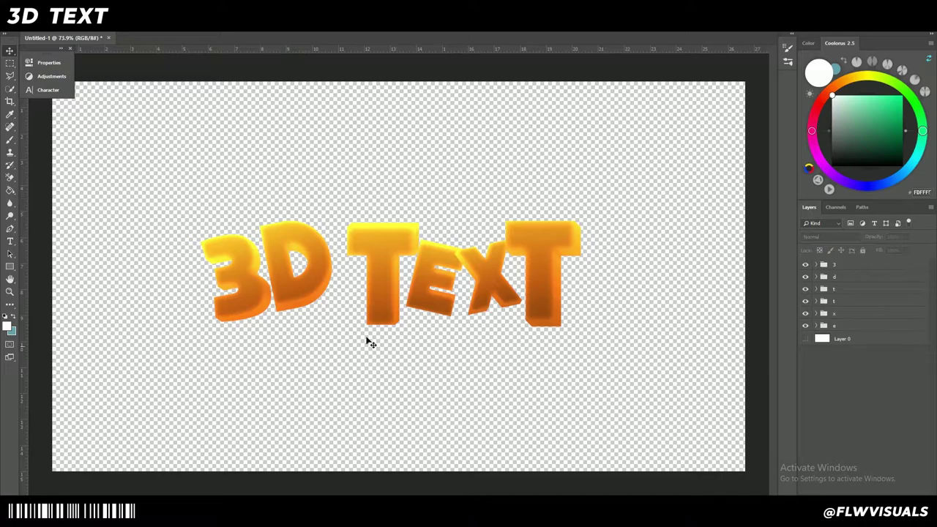
scroll(282, 307, up, 1)
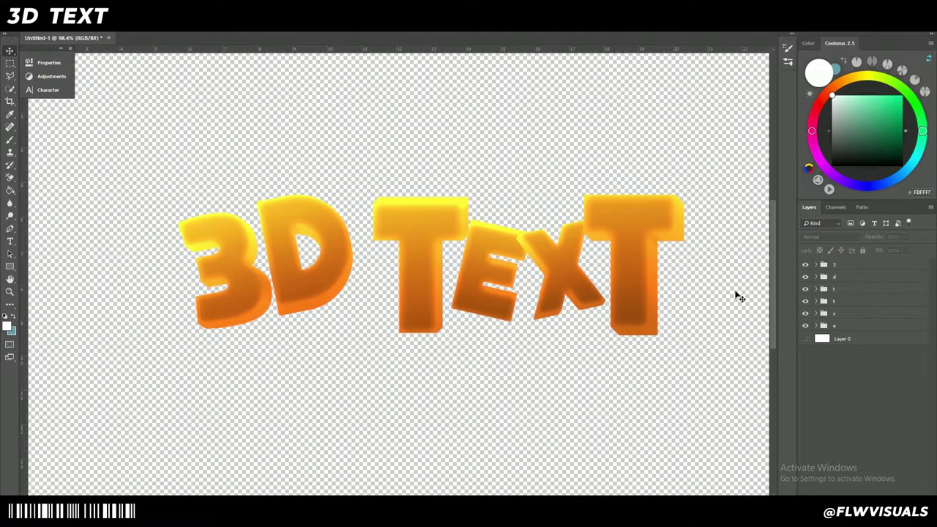
click(816, 265)
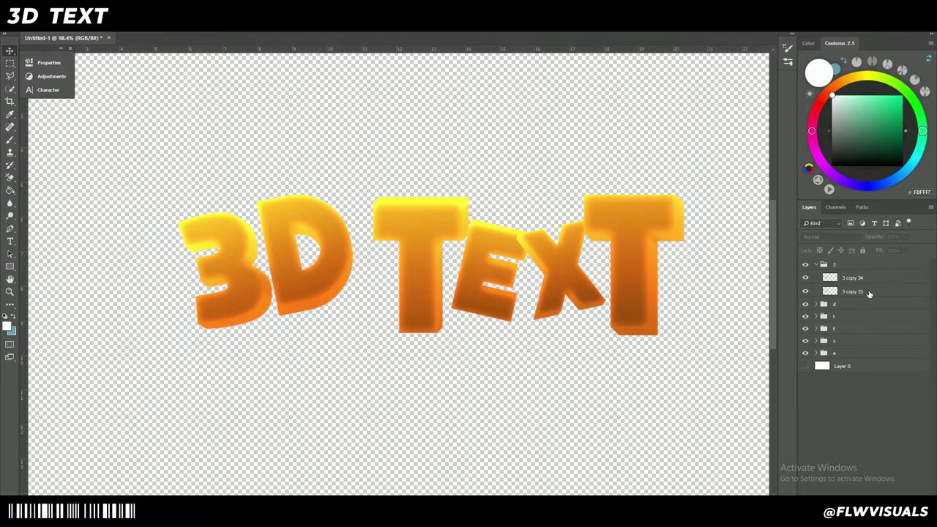
click(806, 292)
click(806, 291)
click(806, 292)
click(805, 278)
click(806, 277)
click(805, 292)
scroll(193, 278, up, 2)
scroll(230, 278, down, 1)
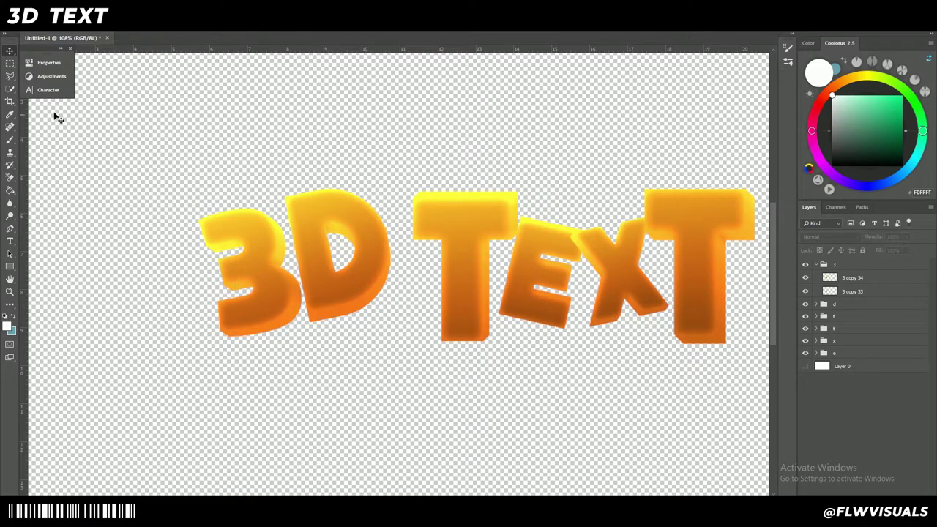
Add a Hue/Saturation adjustment layer between the 3's face and extrusion layers, with lightness -27
click(207, 22)
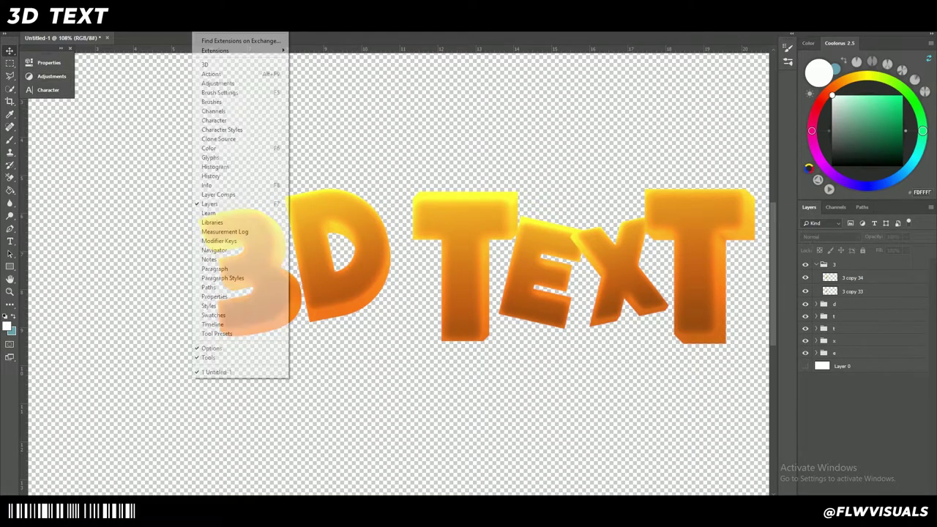
click(245, 84)
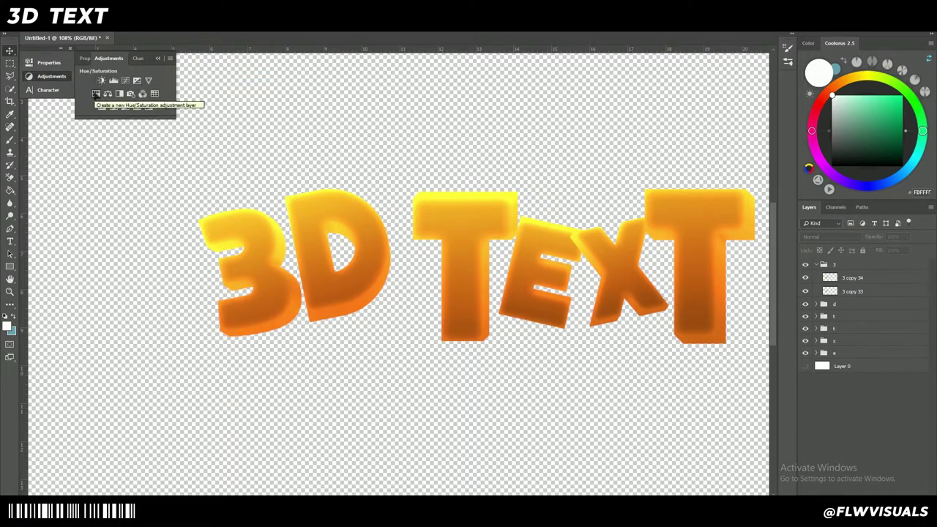
click(96, 95)
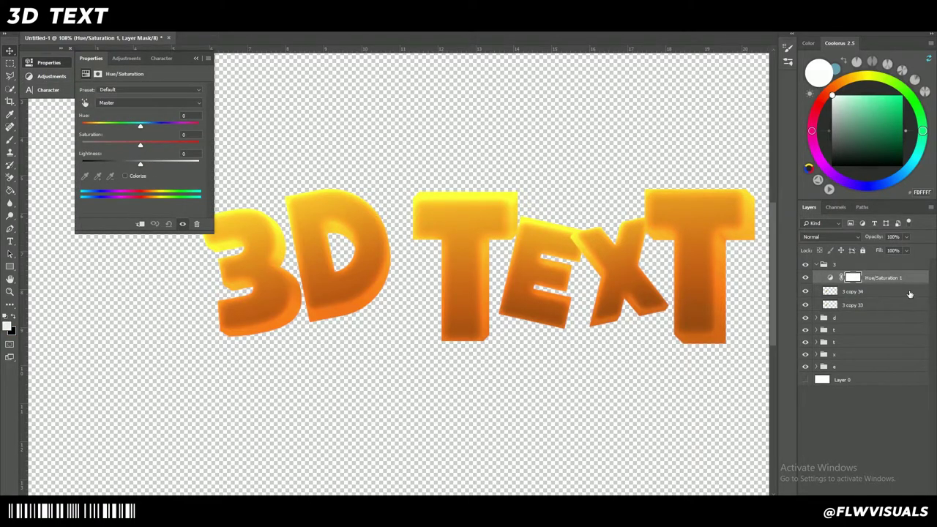
drag(913, 298, 909, 296)
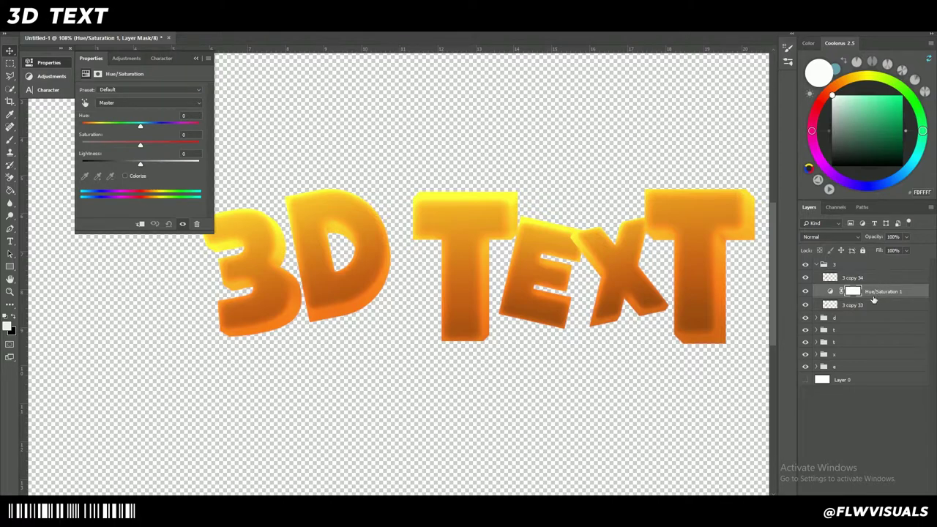
drag(141, 164, 126, 165)
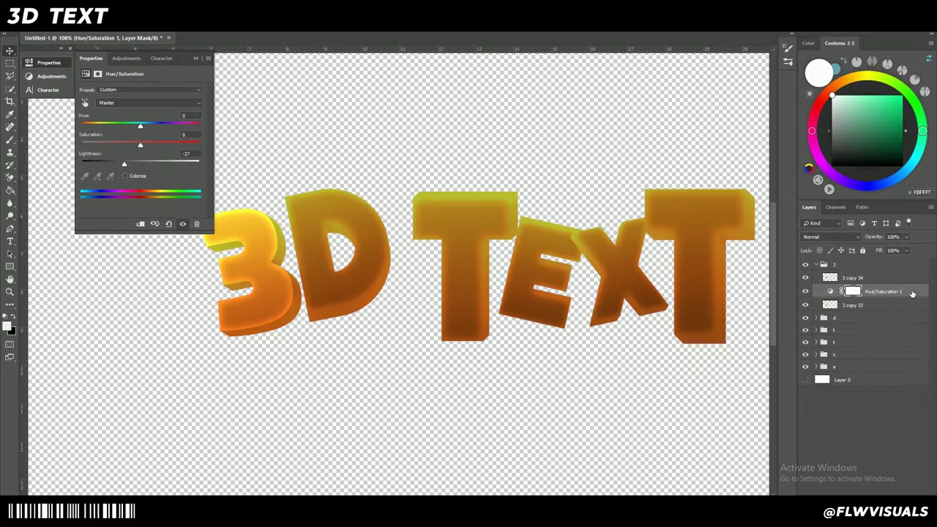
Clip the Hue/Saturation adjustment to the 3's extrusion layer, 3 copy 33
right_click(912, 292)
click(904, 285)
click(887, 437)
right_click(894, 295)
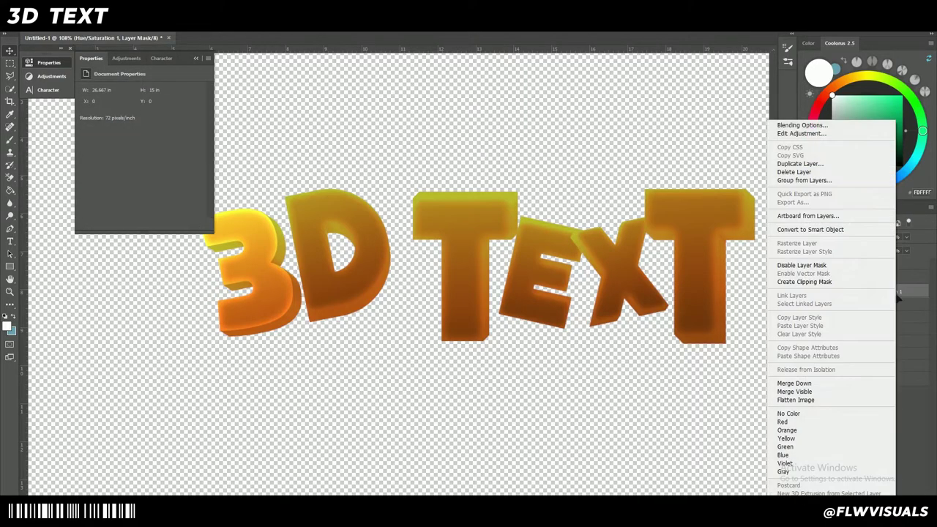
click(864, 286)
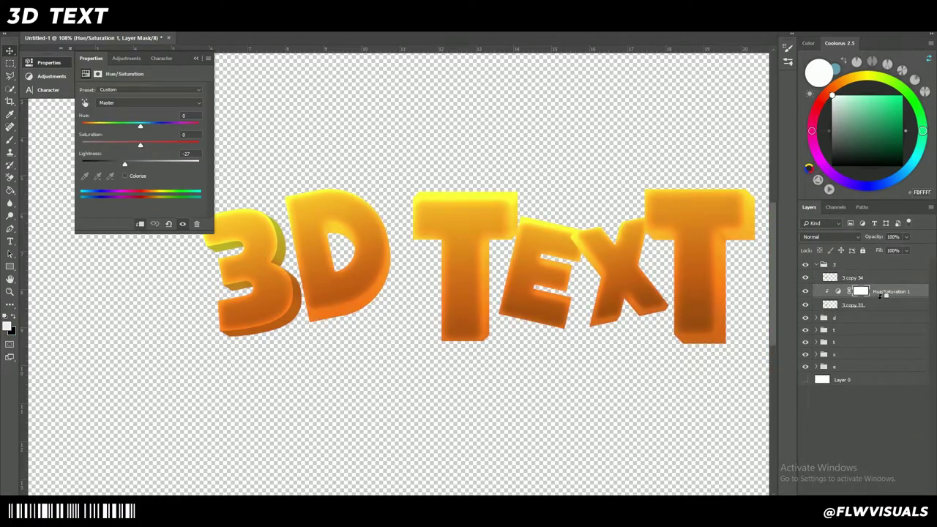
click(196, 58)
Copy the Hue/Saturation adjustment into the D's group below its face layer and clip it to d copy 11
scroll(344, 192, down, 2)
click(815, 318)
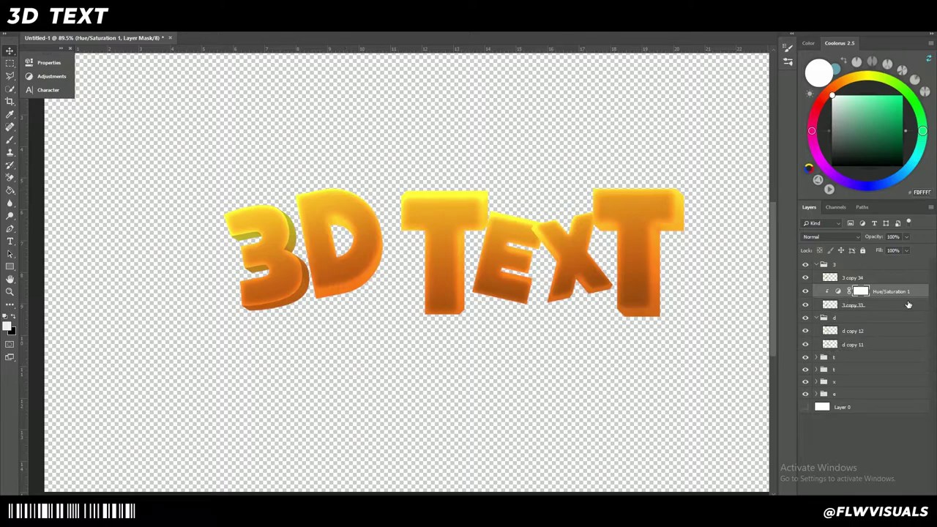
drag(893, 291, 894, 352)
right_click(907, 346)
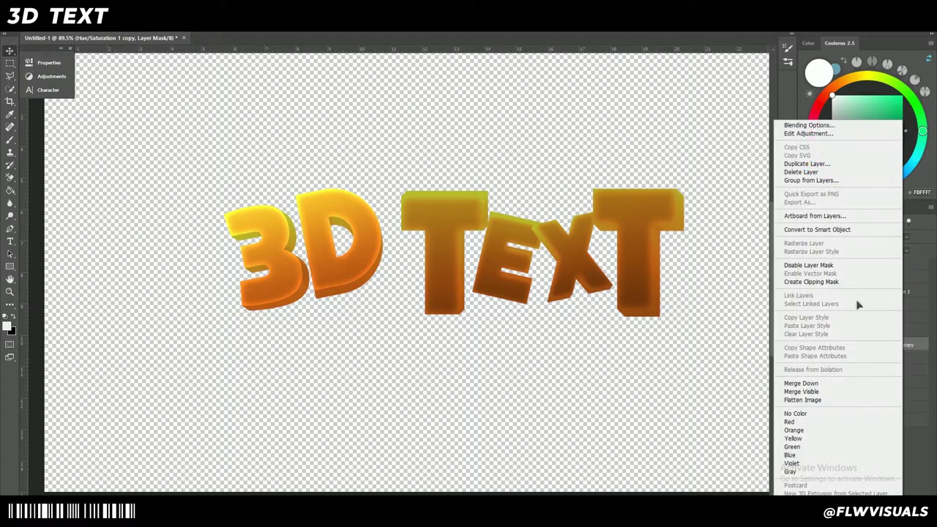
click(865, 284)
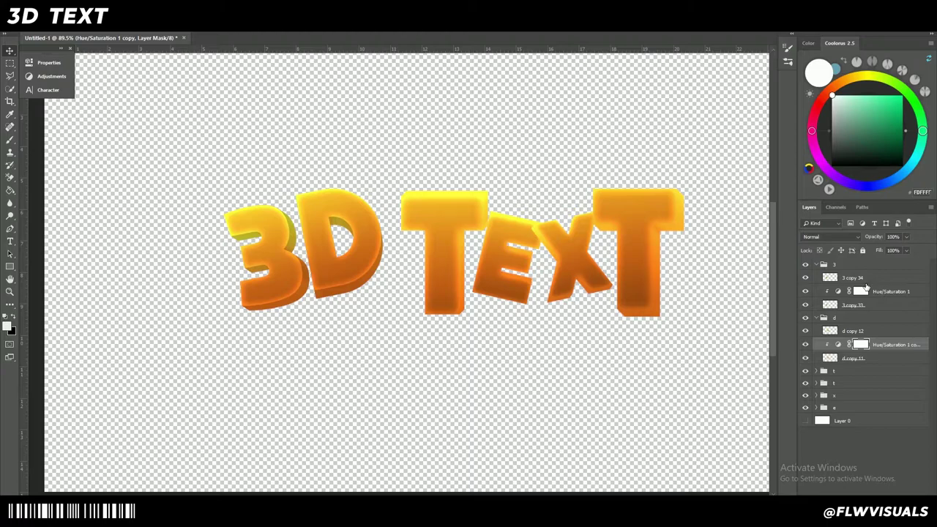
Duplicate the Hue/Saturation adjustment into the first T's group and clip it to the extrusion layer t copy 23
key(ctrl+j)
drag(903, 350, 876, 403)
click(817, 370)
alt+click(912, 404)
Expand the remaining letter groups, and duplicate the adjustment into the last T's group, clipped to t copy 40
scroll(895, 392, down, 1)
click(816, 424)
click(816, 464)
scroll(817, 463, down, 1)
click(816, 475)
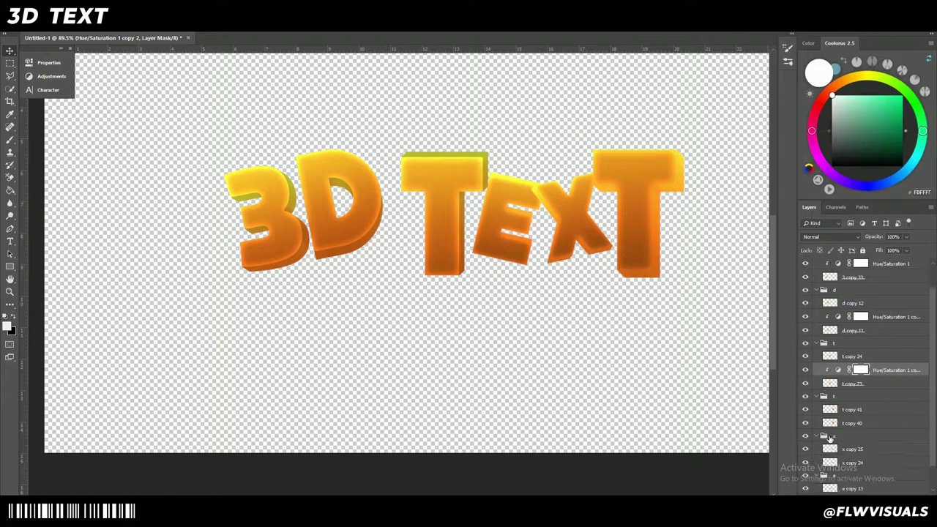
scroll(828, 439, down, 1)
key(ctrl+j)
drag(908, 344, 898, 455)
alt+click(893, 402)
Duplicate the adjustment into the X's and E's groups and clip each copy to that letter's extrusion layer
key(ctrl+j)
alt+click(897, 455)
key(ctrl+j)
scroll(897, 443, down, 1)
drag(889, 412, 892, 465)
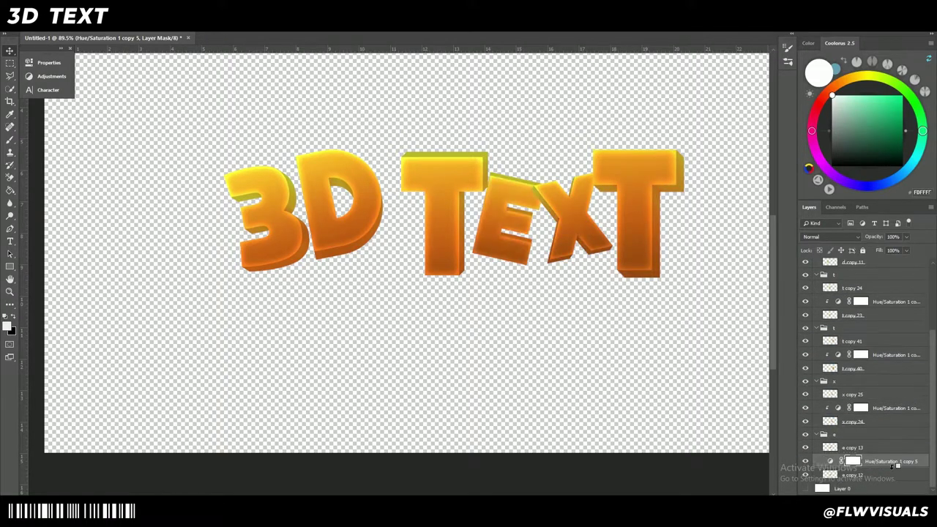
alt+click(892, 465)
scroll(487, 318, down, 4)
scroll(392, 303, up, 3)
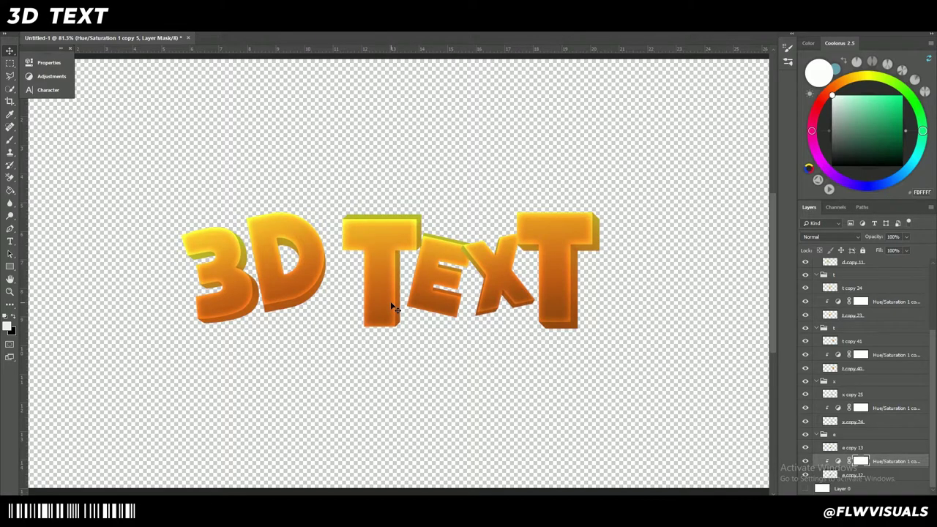
Collapse all six letter groups in the layer stack
scroll(878, 351, up, 4)
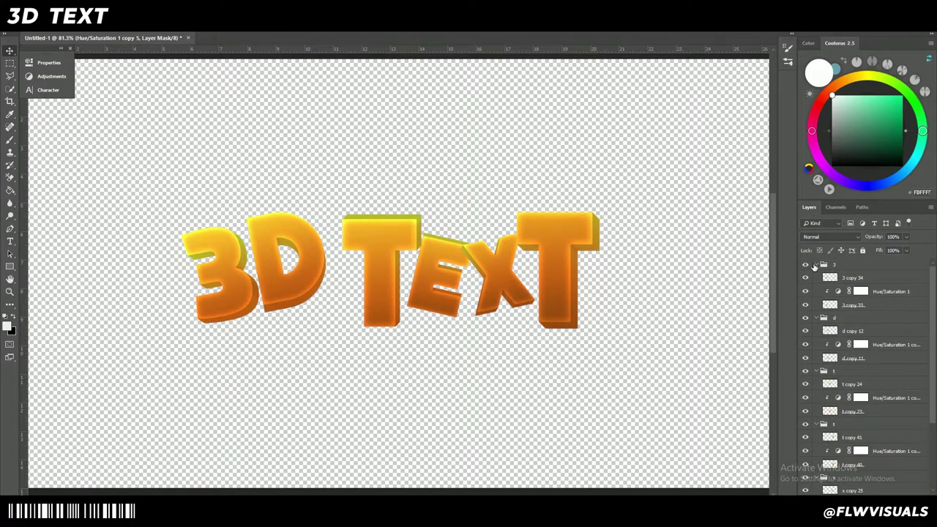
click(815, 265)
click(816, 277)
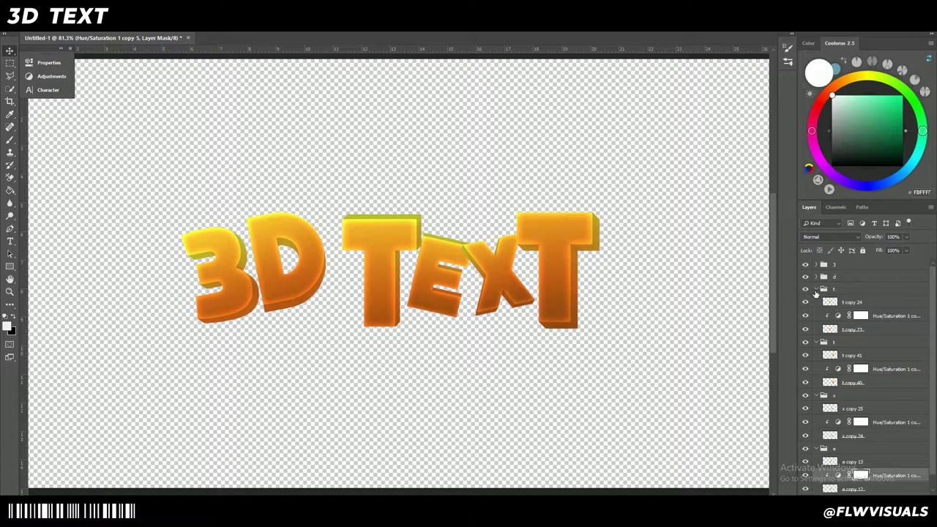
click(816, 289)
click(815, 301)
click(815, 314)
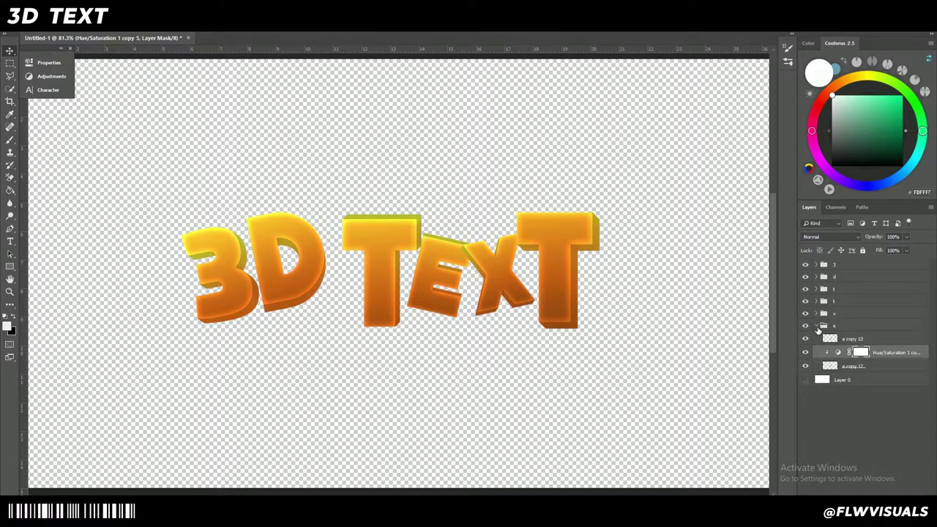
click(817, 327)
Add an Inner Glow to the 3 group in Color Dodge mode, with 28% opacity and a 7 px size
scroll(269, 282, up, 2)
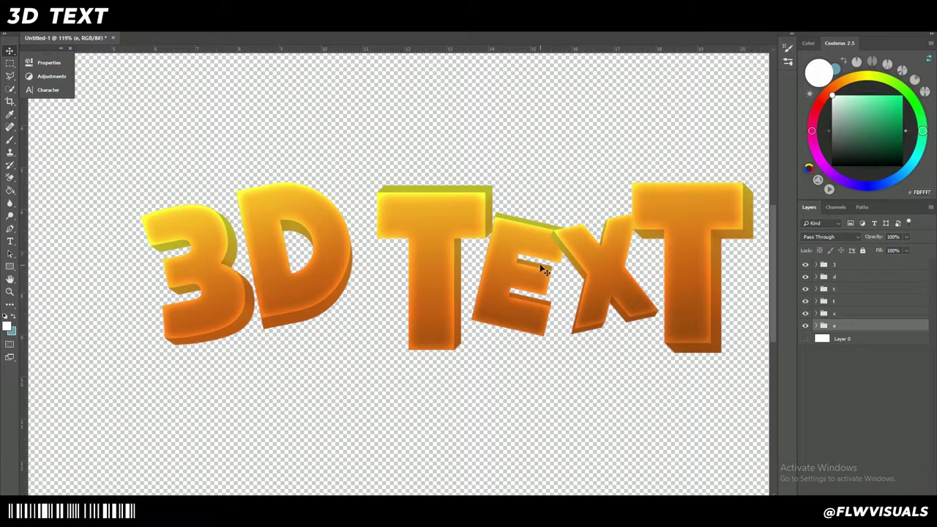
scroll(476, 253, down, 1)
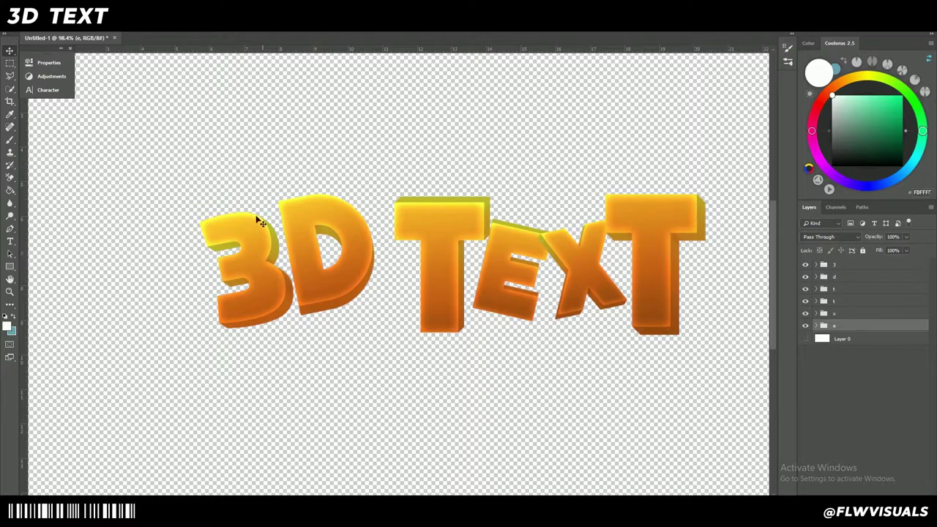
click(860, 385)
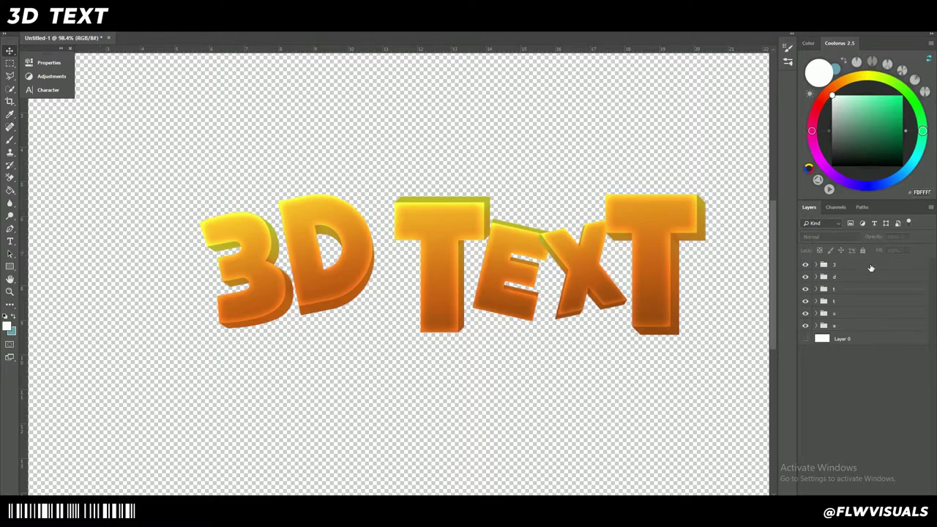
double_click(871, 268)
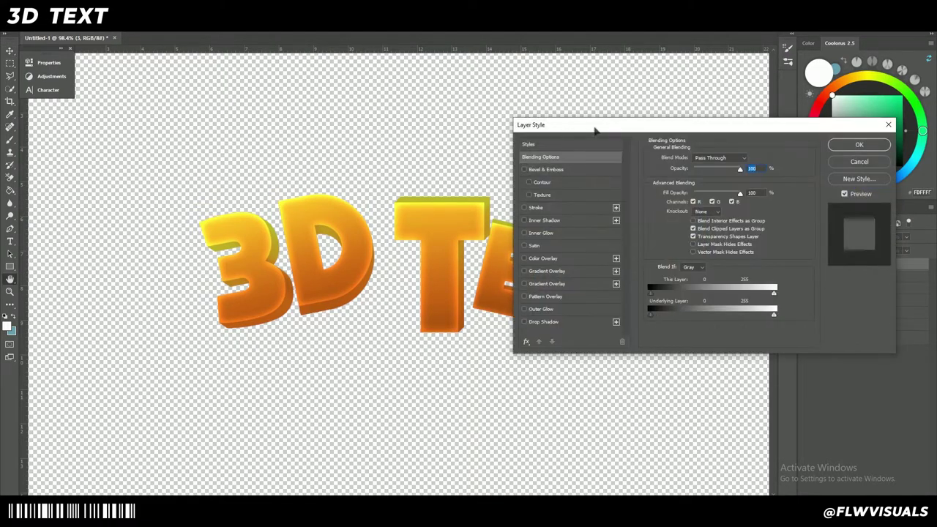
drag(598, 127, 551, 130)
click(506, 237)
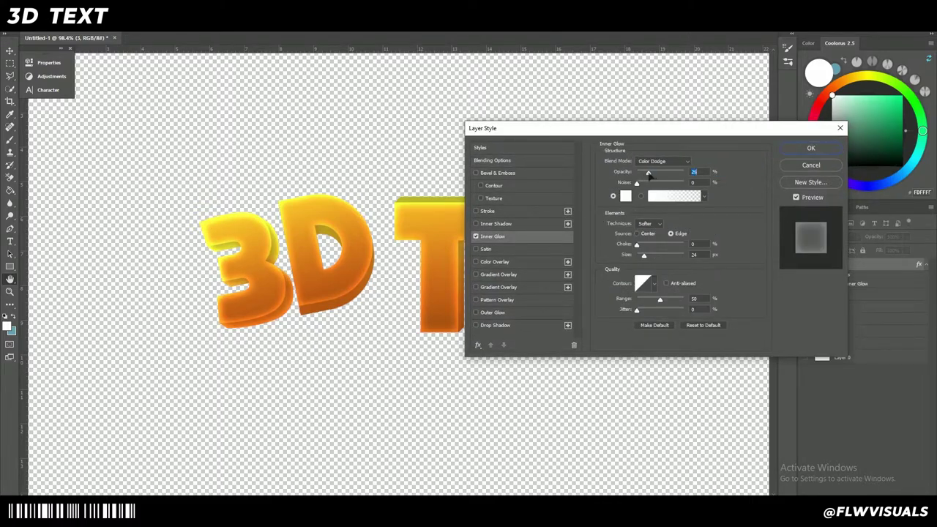
drag(645, 175, 648, 174)
drag(644, 255, 642, 256)
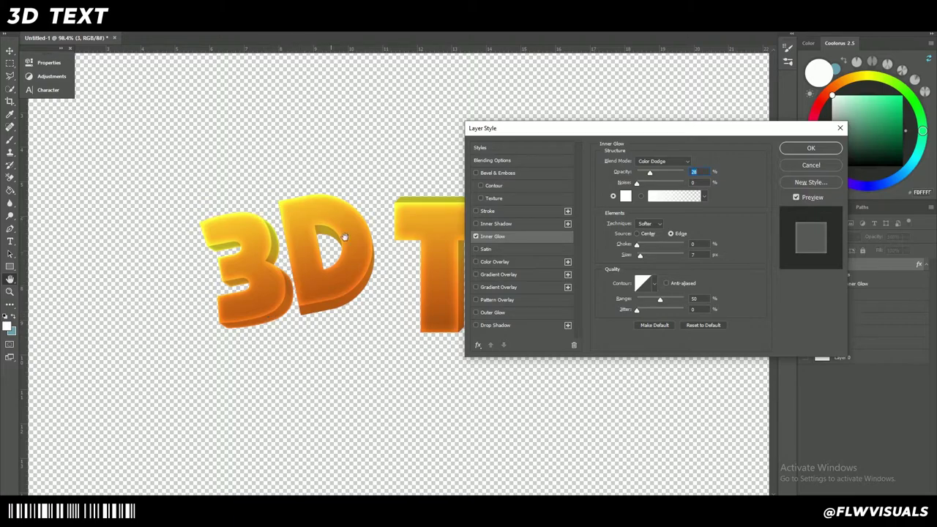
click(811, 148)
Copy the 3 group's layer style and paste it onto all the other letter groups
right_click(878, 272)
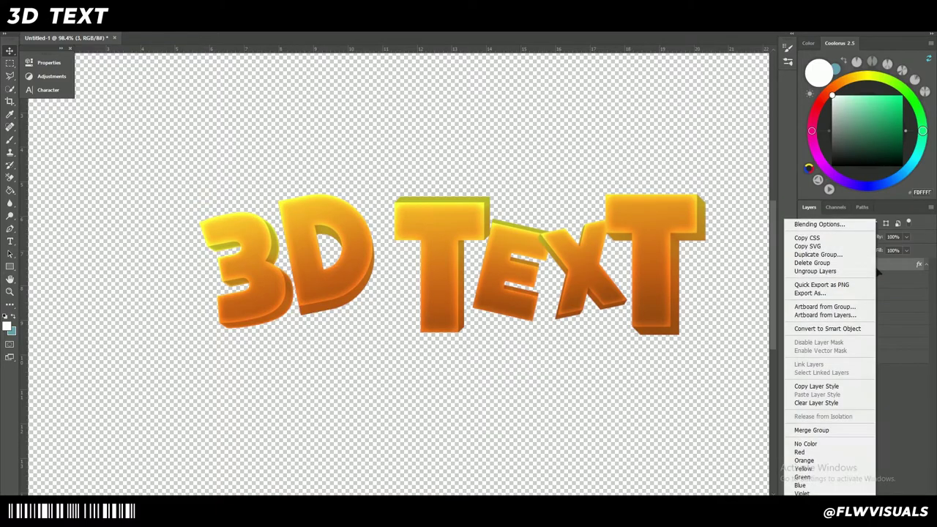
click(851, 385)
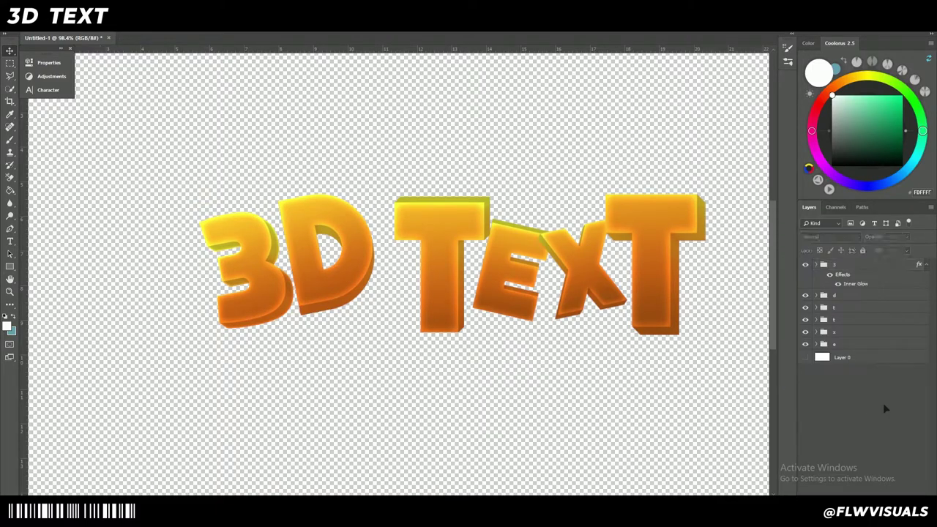
click(865, 266)
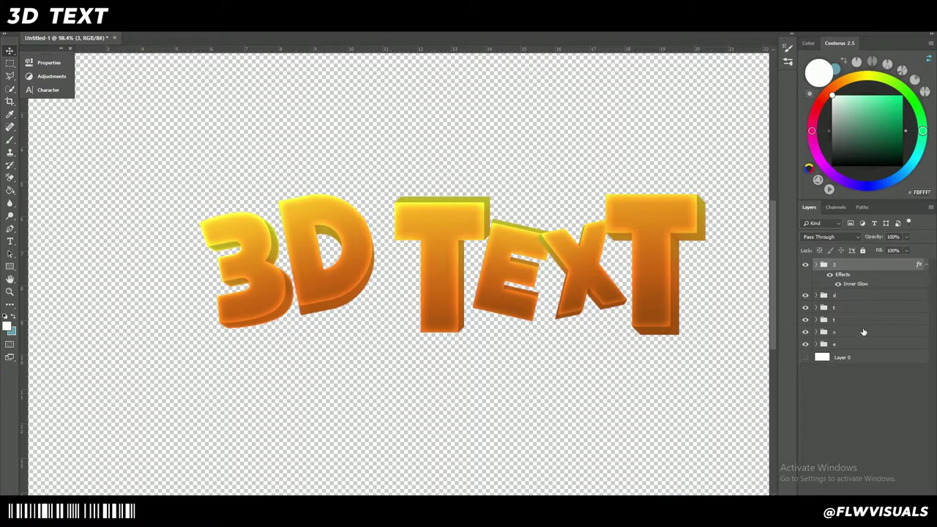
shift+click(865, 345)
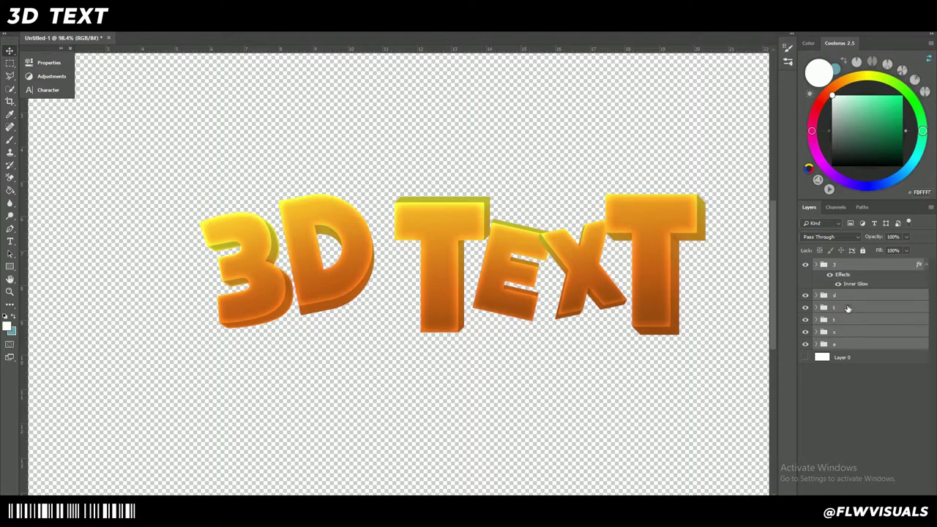
right_click(849, 311)
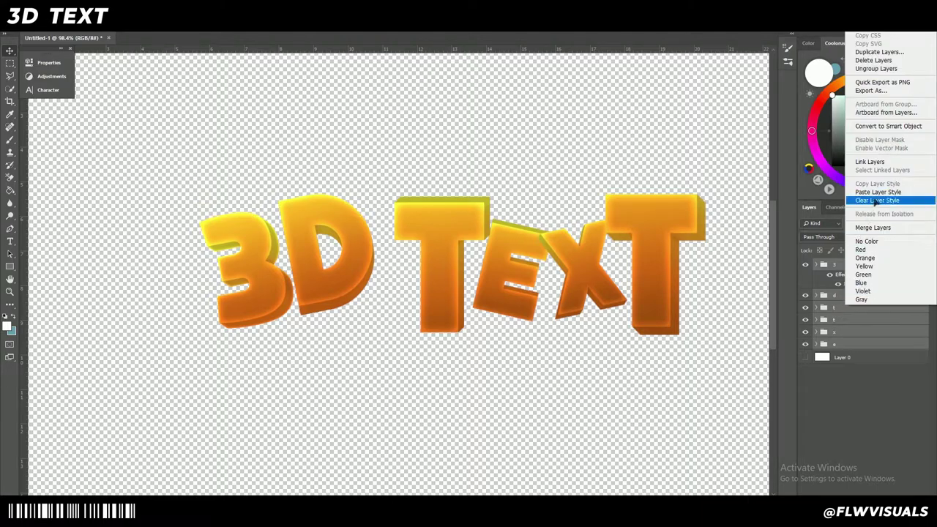
click(878, 191)
scroll(418, 269, down, 4)
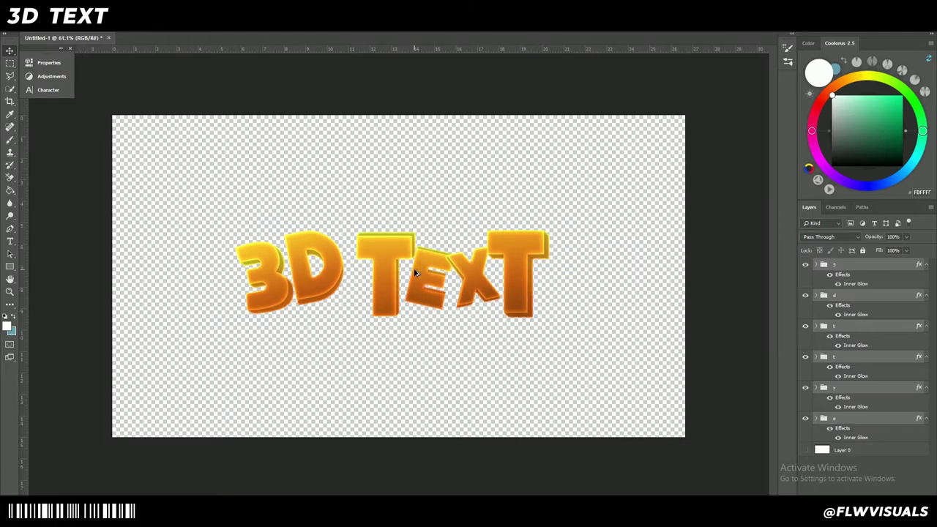
scroll(416, 270, up, 4)
scroll(416, 274, down, 4)
scroll(415, 274, up, 4)
scroll(374, 274, up, 1)
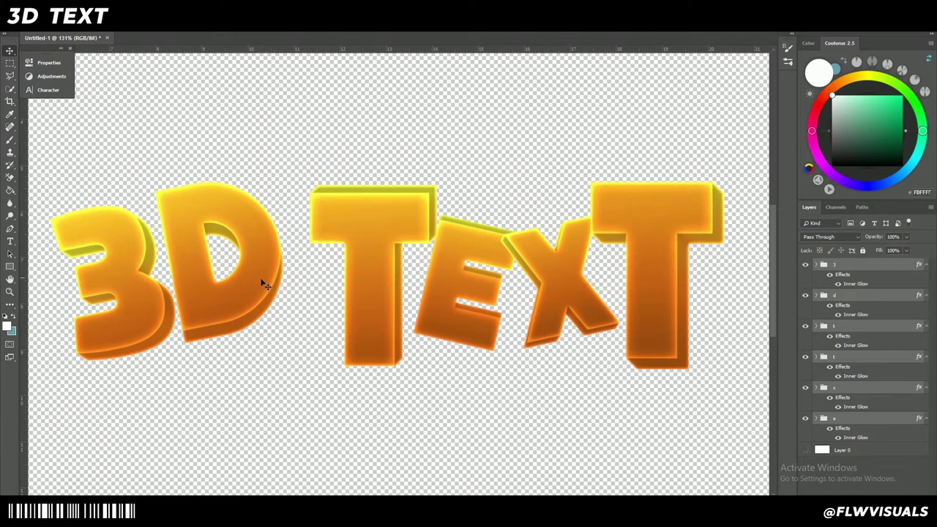
Change the 3 group's Inner Glow to 10% opacity and a 30 px size
click(884, 268)
double_click(857, 284)
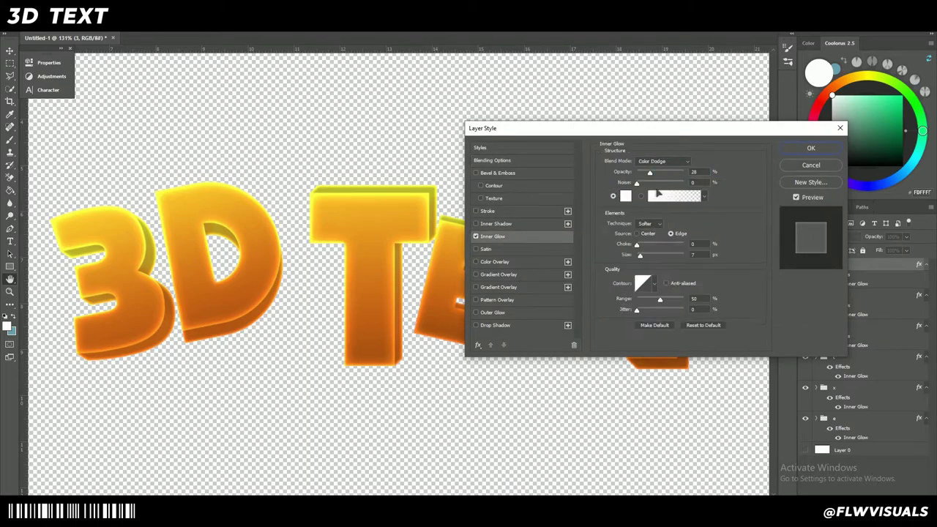
drag(650, 173, 652, 174)
drag(640, 256, 647, 255)
drag(649, 173, 642, 174)
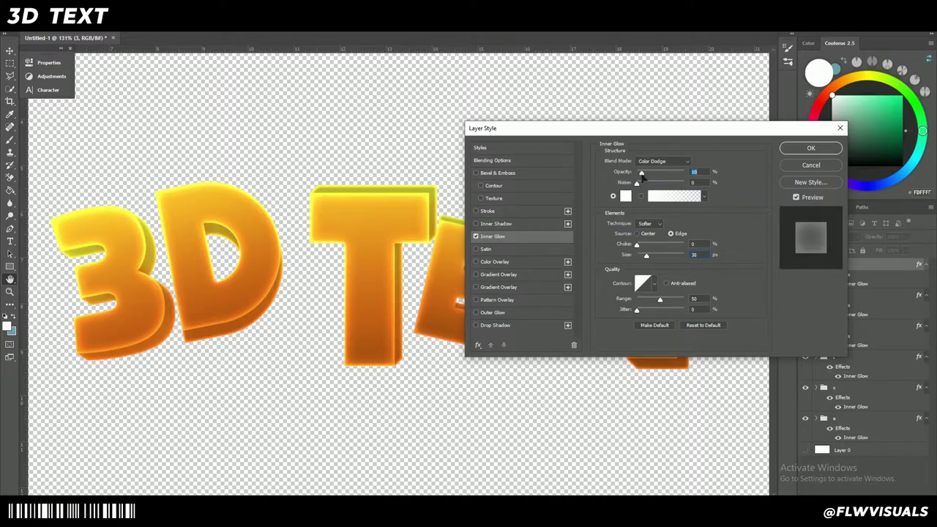
click(805, 151)
Copy the 3 group's revised Inner Glow style to the D, both T's, X and E groups, and deselect them
right_click(778, 264)
click(827, 390)
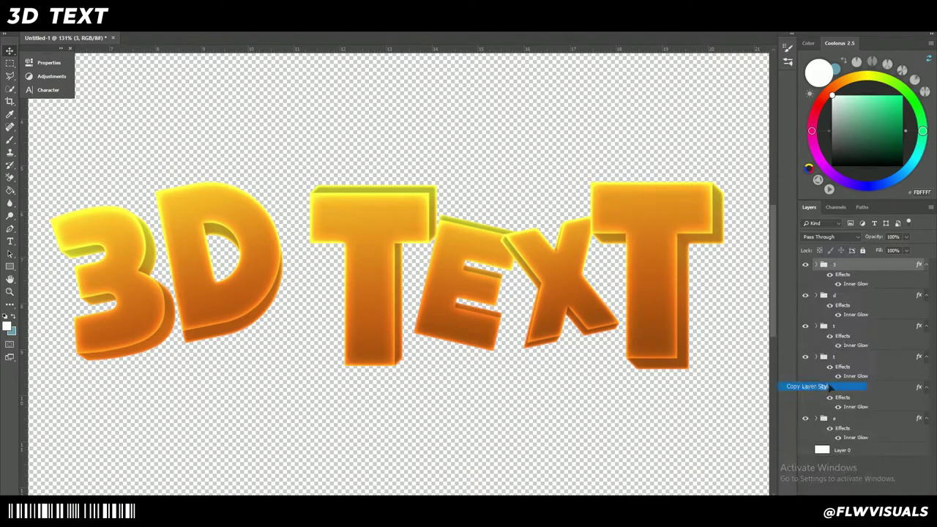
shift+click(869, 426)
right_click(871, 424)
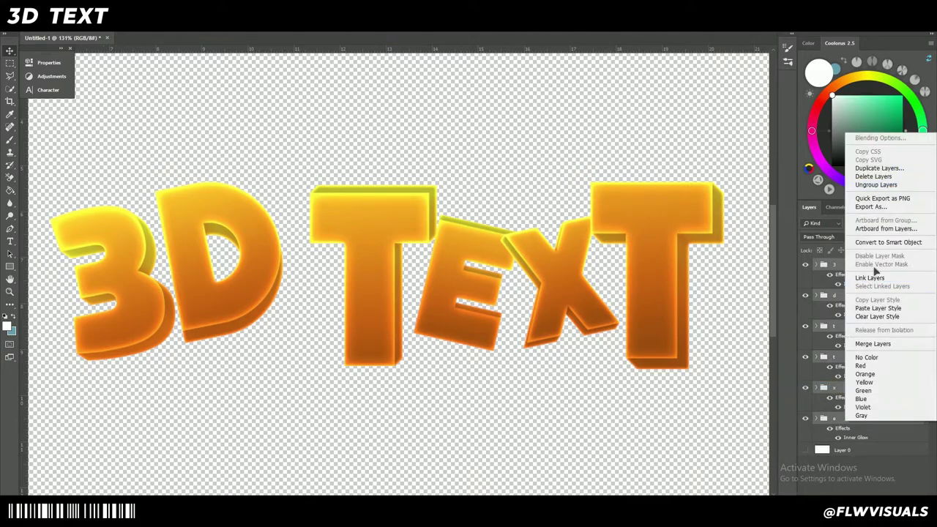
click(882, 308)
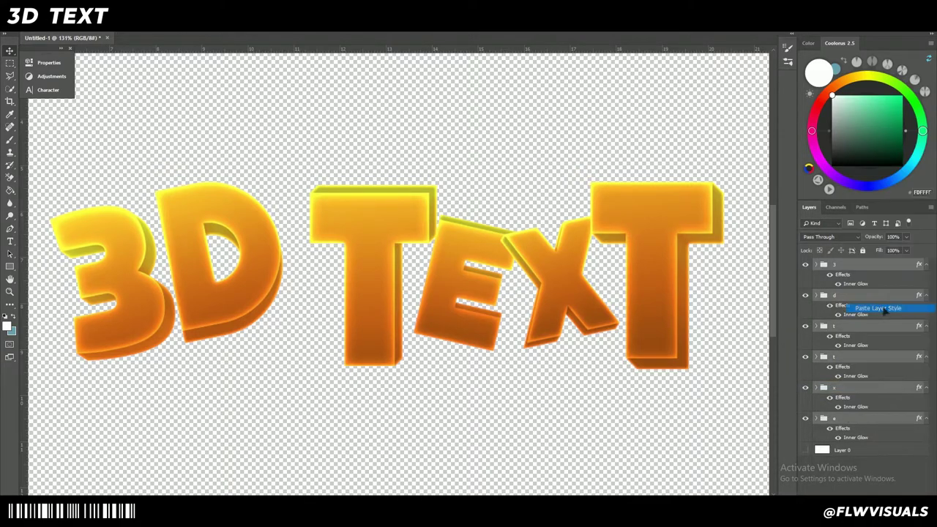
click(873, 462)
Move the last T about 0.32 in left and 0.18 in up so it sits tighter against the X
scroll(378, 298, down, 5)
scroll(384, 302, up, 2)
scroll(385, 306, down, 1)
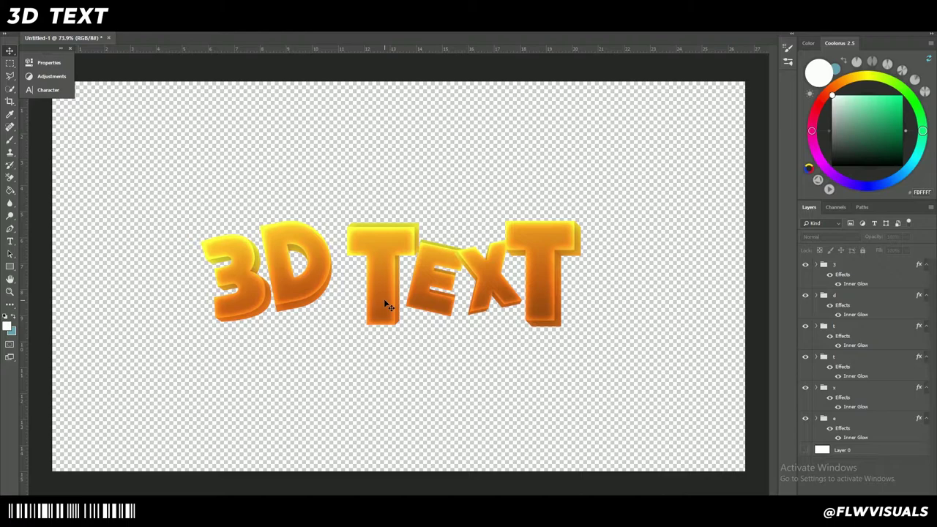
scroll(412, 316, up, 3)
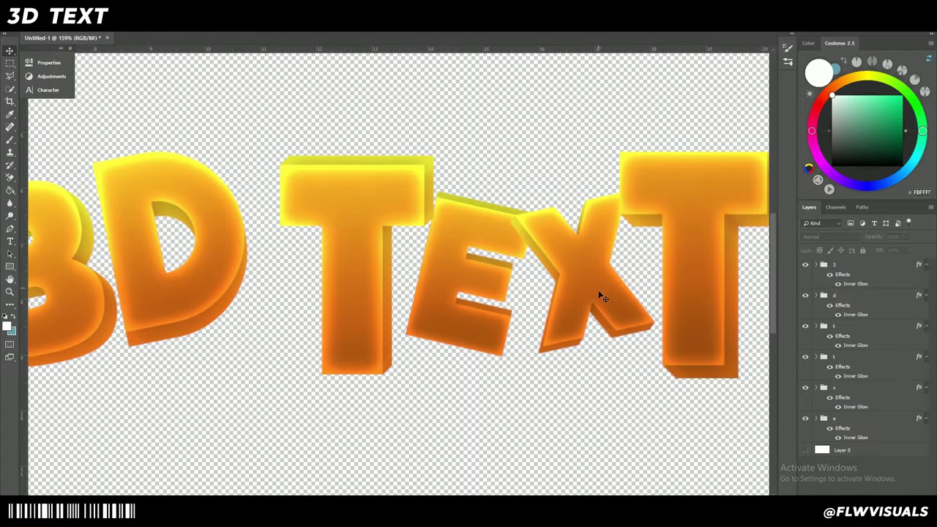
scroll(584, 350, down, 1)
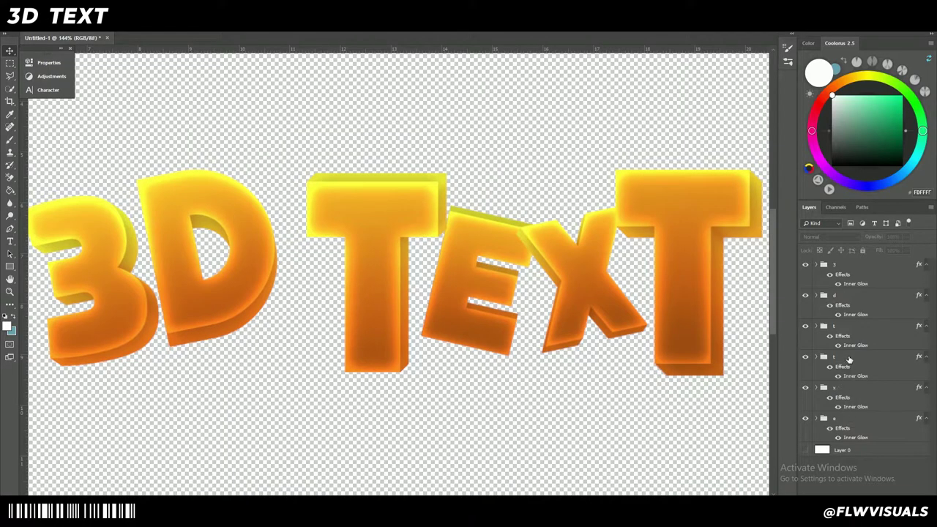
click(849, 359)
key(v)
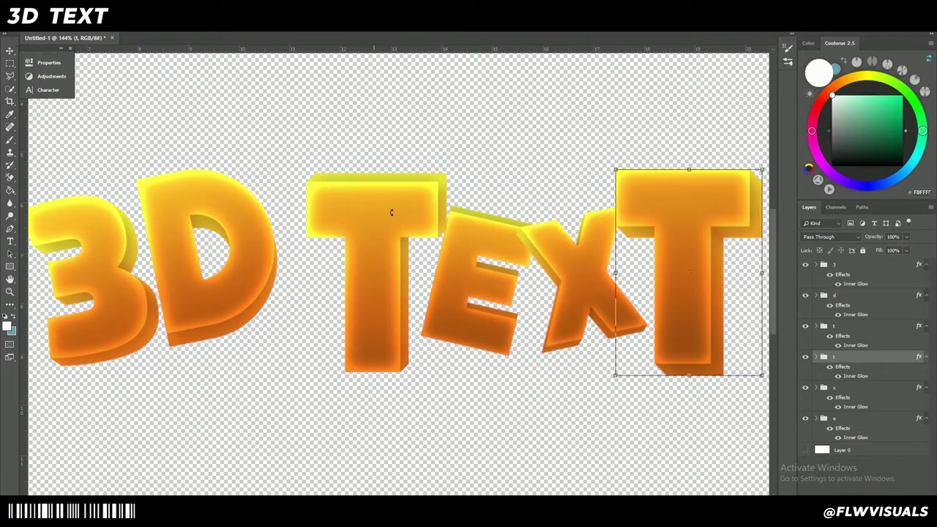
drag(691, 212, 674, 203)
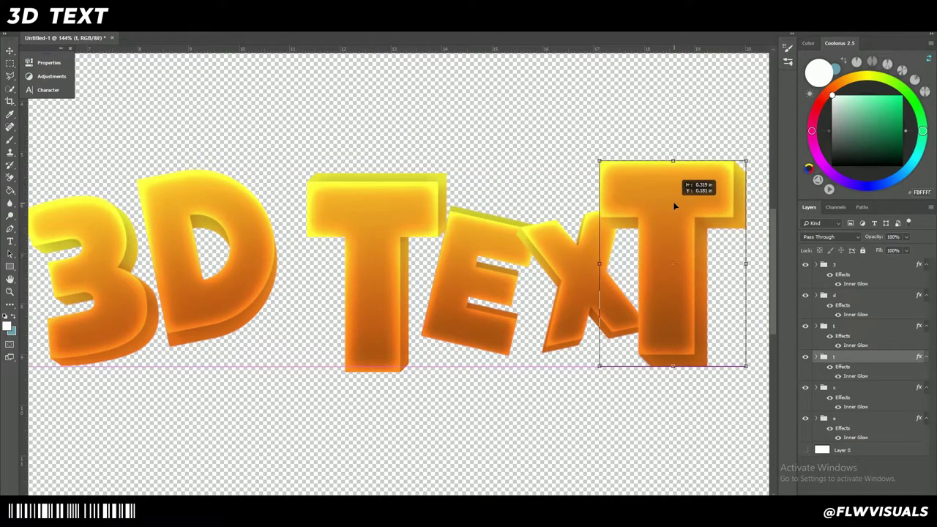
click(443, 33)
Tilt the first T slightly counter-clockwise and move it up and closer to the E
click(852, 329)
drag(422, 237, 420, 215)
drag(468, 161, 480, 151)
drag(448, 181, 451, 180)
drag(485, 142, 476, 123)
key(Return)
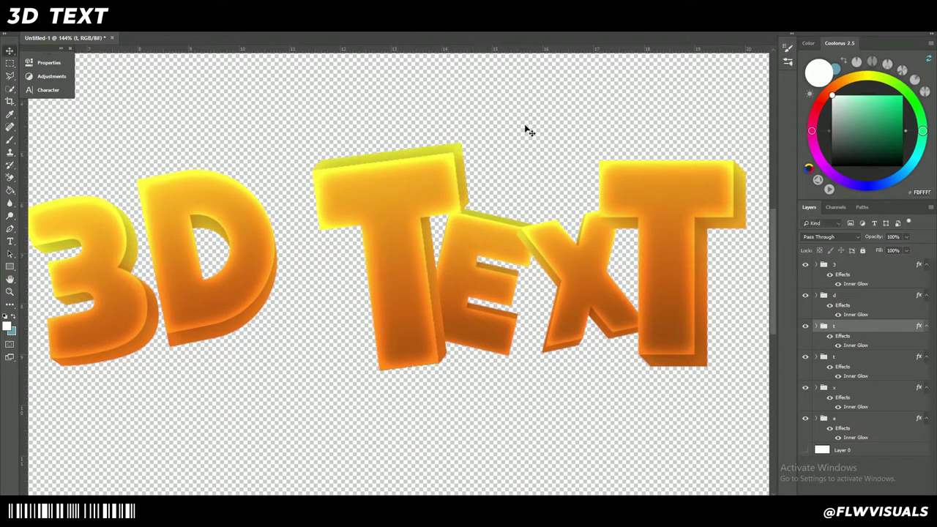
Tilt the last T slightly clockwise and shift it a little up and toward the X
click(856, 361)
key(ctrl+t)
mouse_move(599, 157)
mouse_down()
mouse_move(612, 153)
mouse_move(605, 143)
mouse_up()
drag(630, 180, 625, 175)
key(Return)
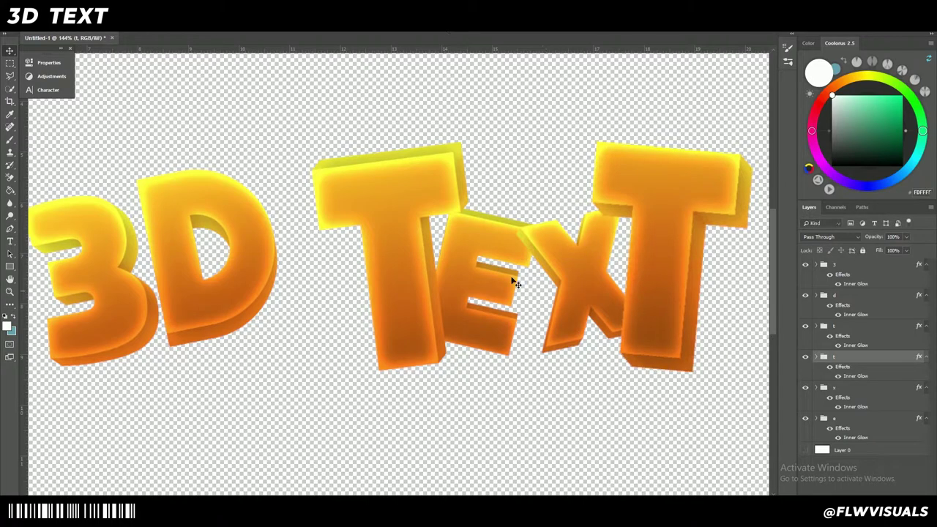
shift+click(872, 329)
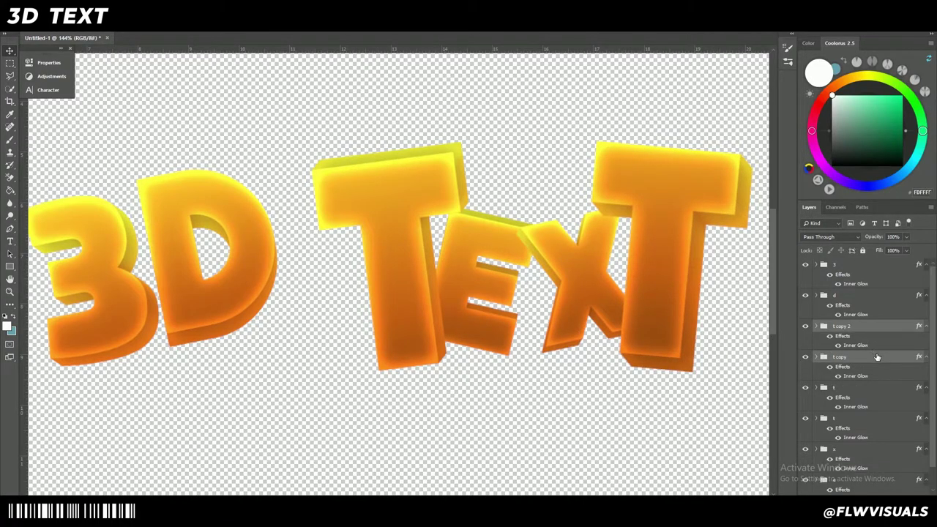
key(ctrl+j)
drag(879, 362, 887, 398)
click(867, 328)
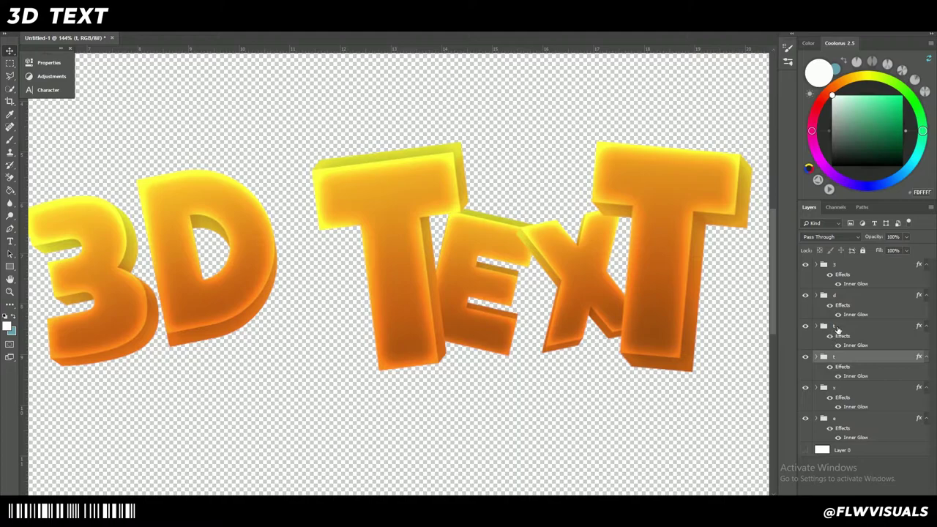
Rename the first T's group "t 1" and the last T's group "t 2"
double_click(835, 326)
double_click(848, 359)
click(819, 167)
double_click(833, 357)
text(t2)
key(Return)
click(885, 474)
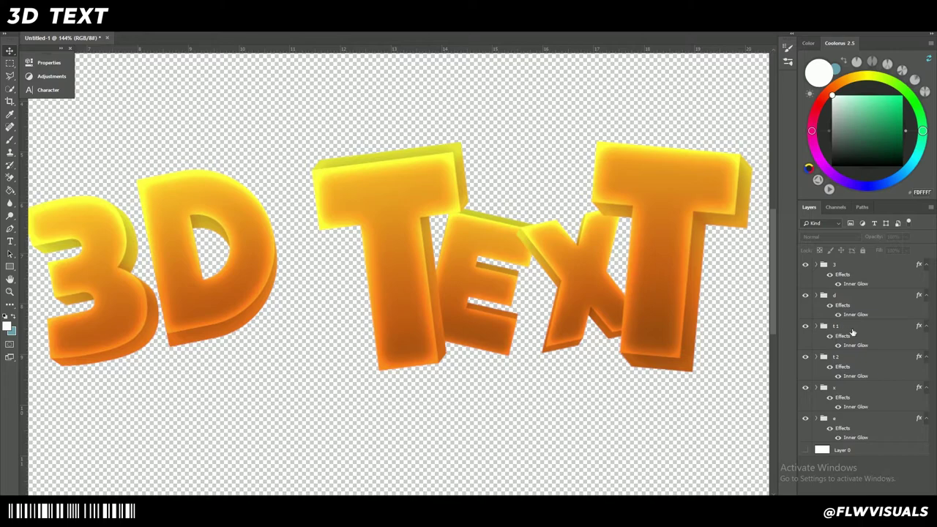
Duplicate the t 1 group and merge the copy into a single layer placed directly beneath the t 1 group
click(852, 329)
key(ctrl+j)
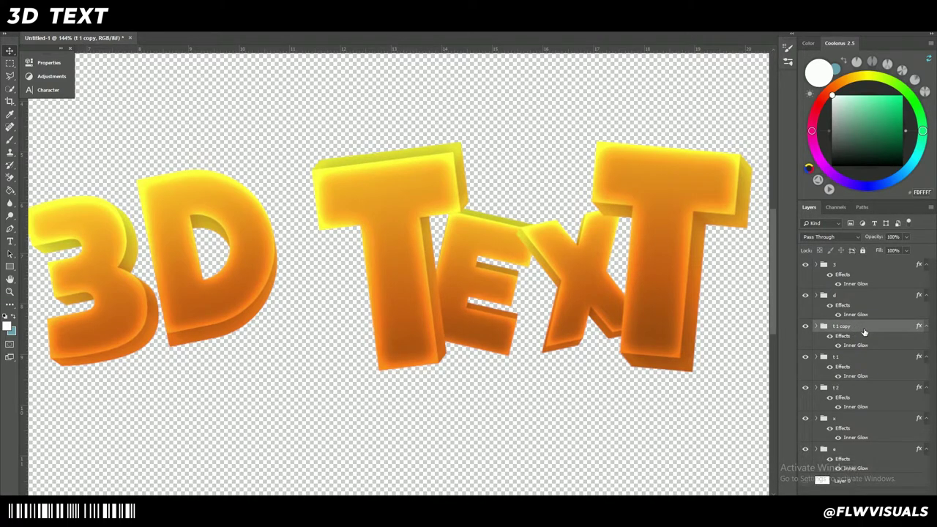
key(ctrl+e)
drag(864, 332, 880, 365)
Duplicate the t 2 group and merge the copy into a single layer placed directly beneath the t 2 group
click(878, 375)
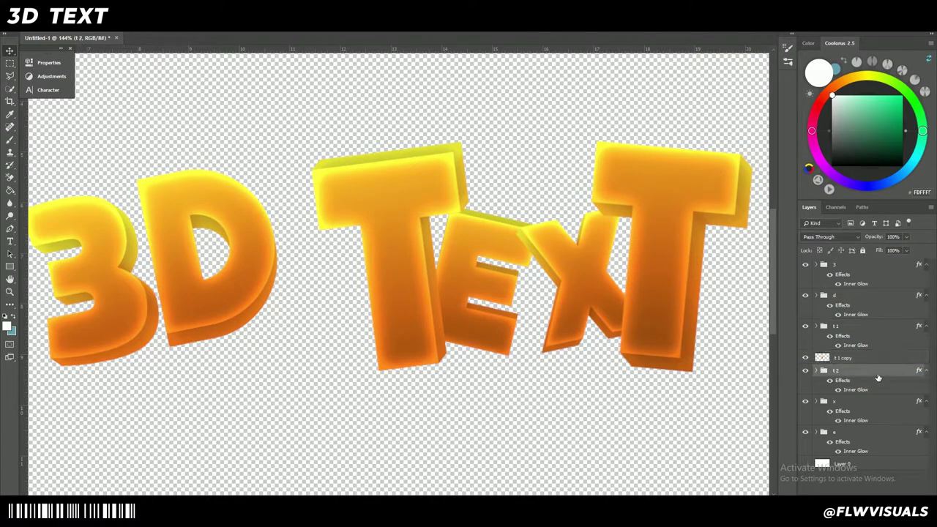
key(ctrl+j)
key(ctrl+e)
drag(877, 374, 874, 407)
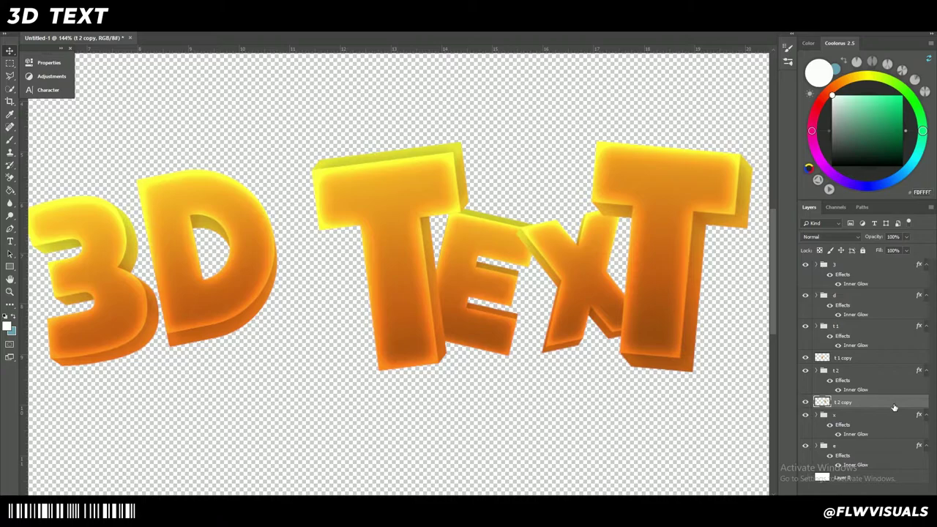
Apply a black Color Overlay at 100% opacity to both the t 2 copy and t 1 copy layers
double_click(894, 407)
click(519, 265)
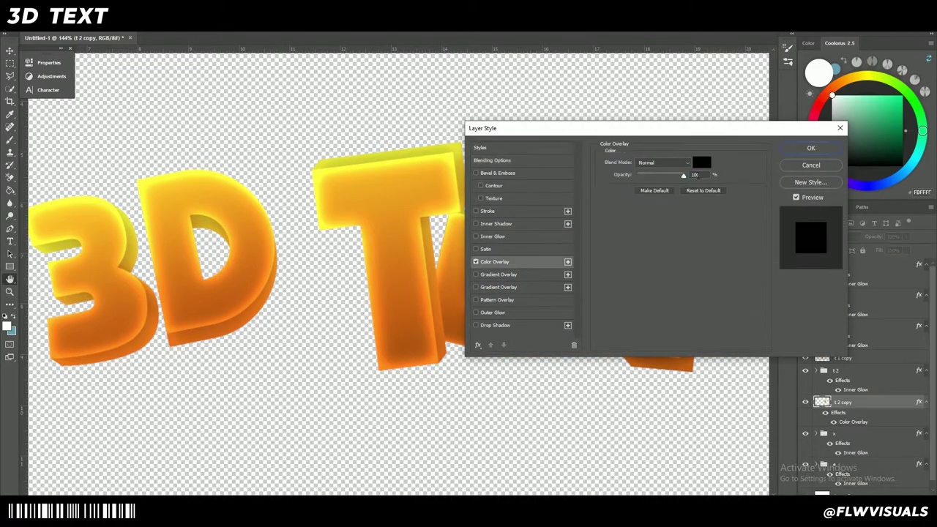
click(808, 149)
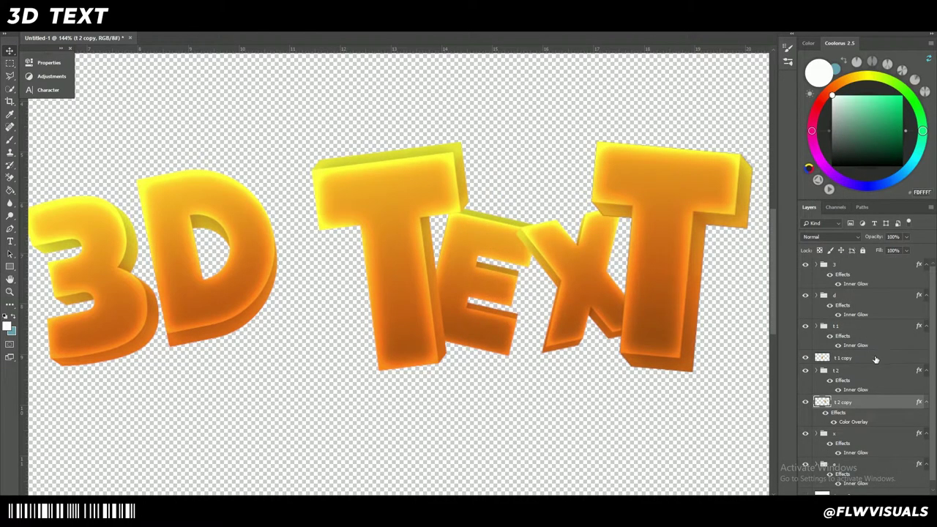
double_click(875, 360)
click(519, 265)
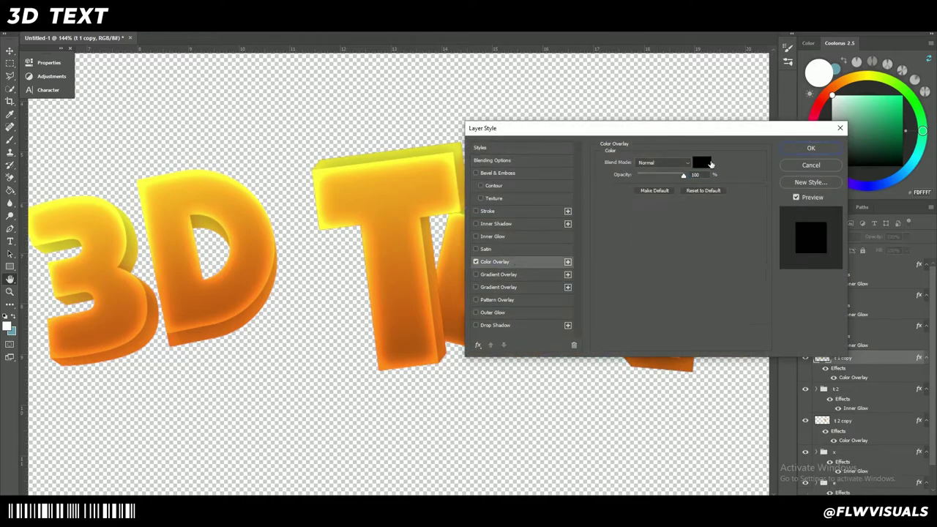
click(810, 148)
Rasterize the layer styles of the t 1 copy and t 2 copy layers
right_click(896, 362)
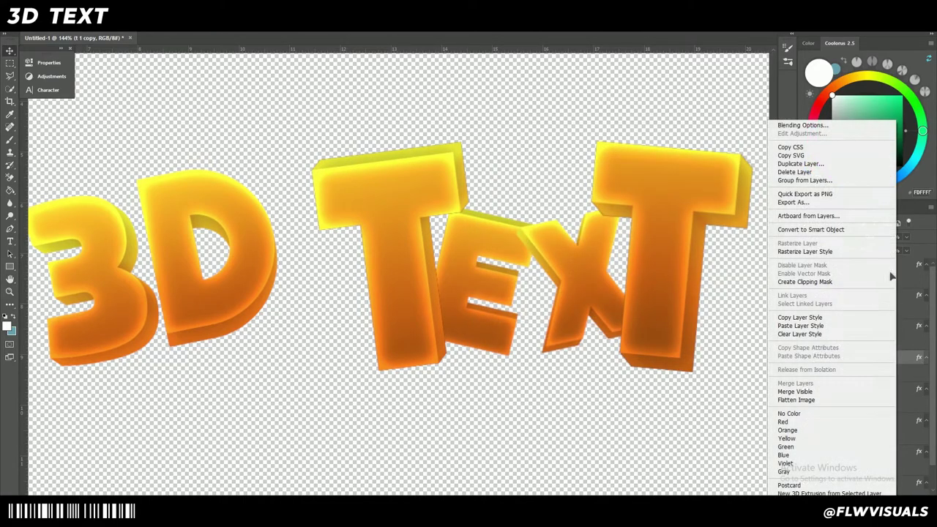
click(846, 253)
right_click(870, 406)
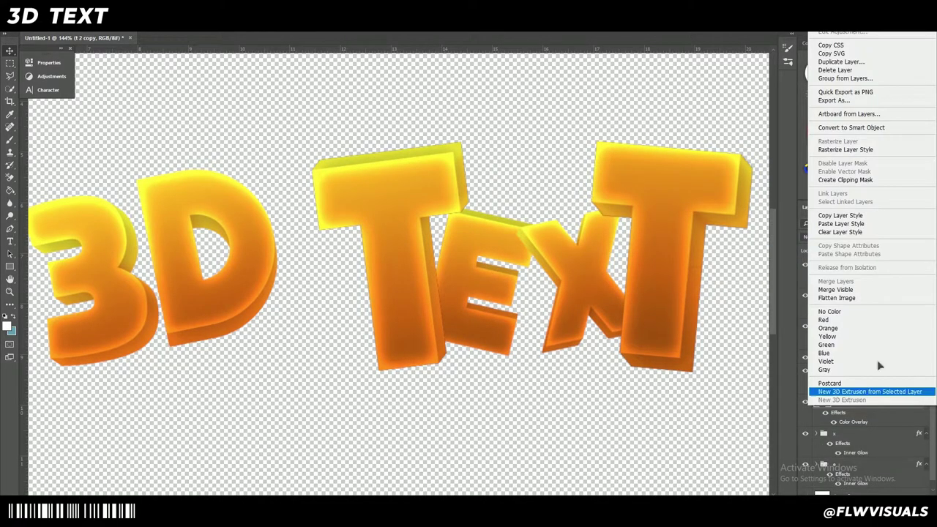
click(846, 149)
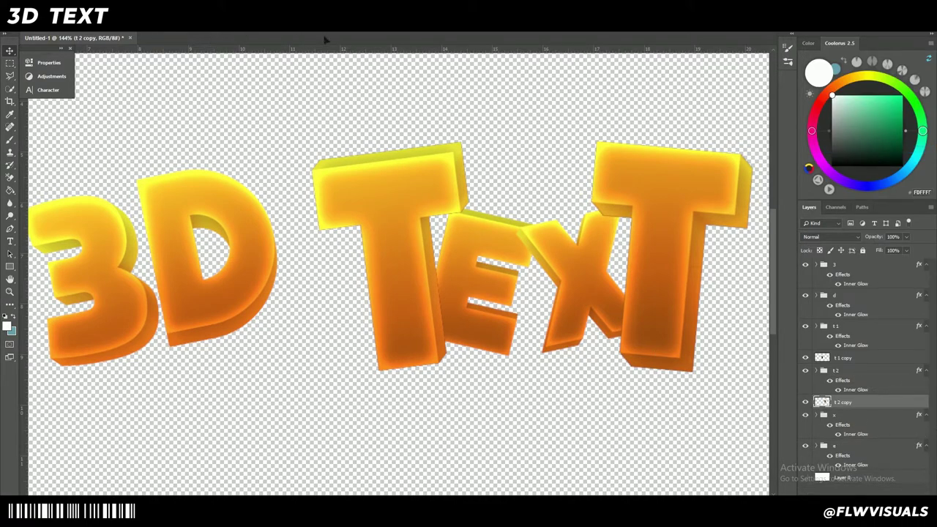
click(151, 26)
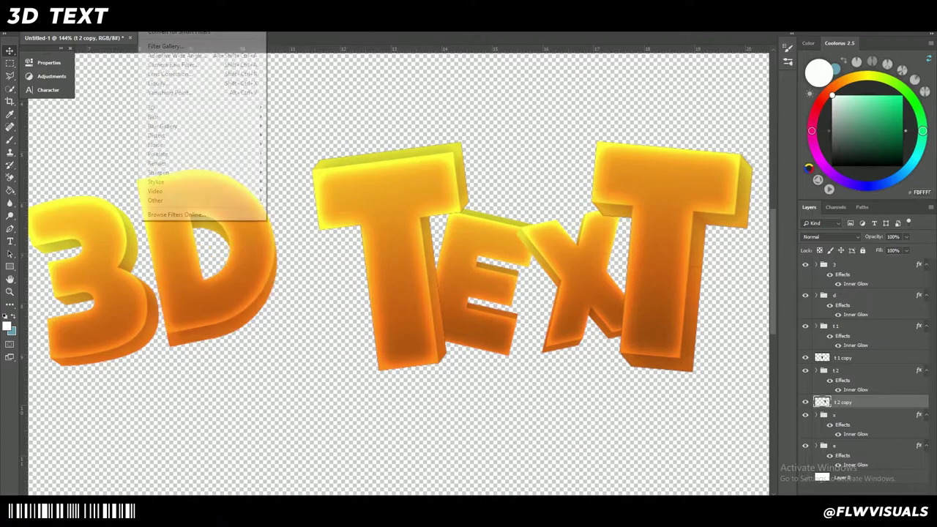
mouse_move(170, 117)
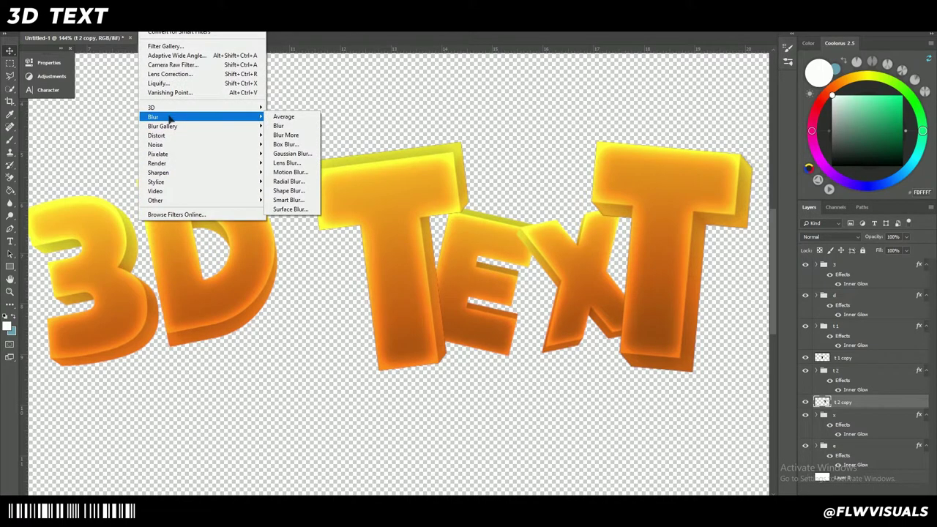
click(289, 152)
drag(715, 423, 701, 426)
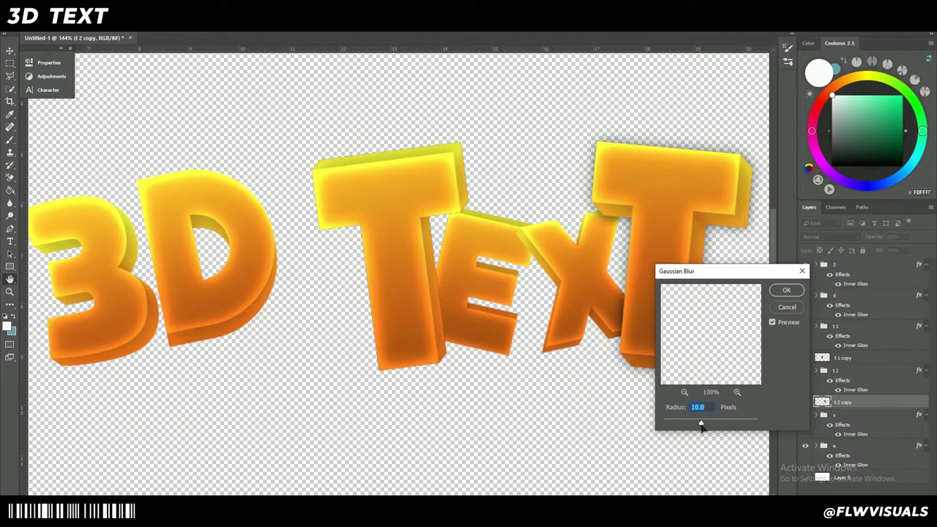
click(786, 290)
Shift the black t 2 copy slightly down and toward the X, and clip it to the x group
key(ctrl+t)
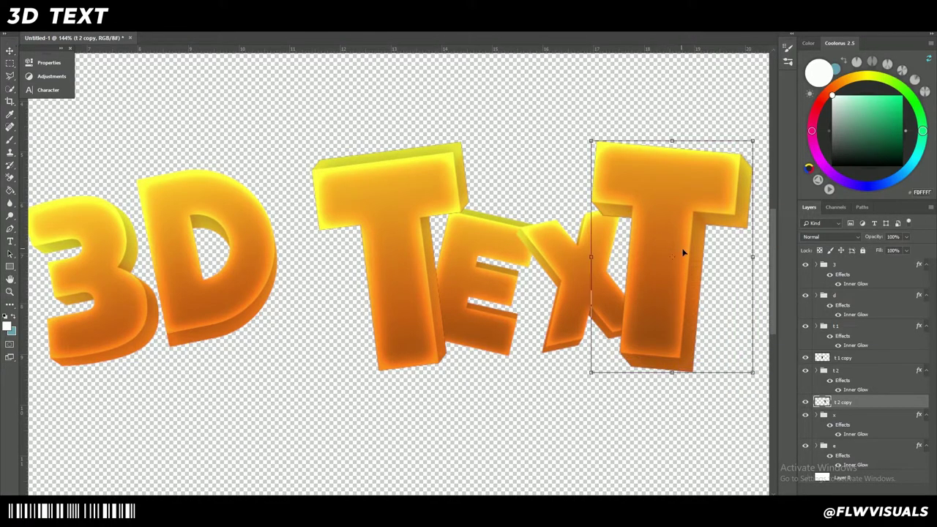
mouse_move(668, 237)
mouse_down()
mouse_move(644, 236)
mouse_move(658, 245)
mouse_up()
key(Return)
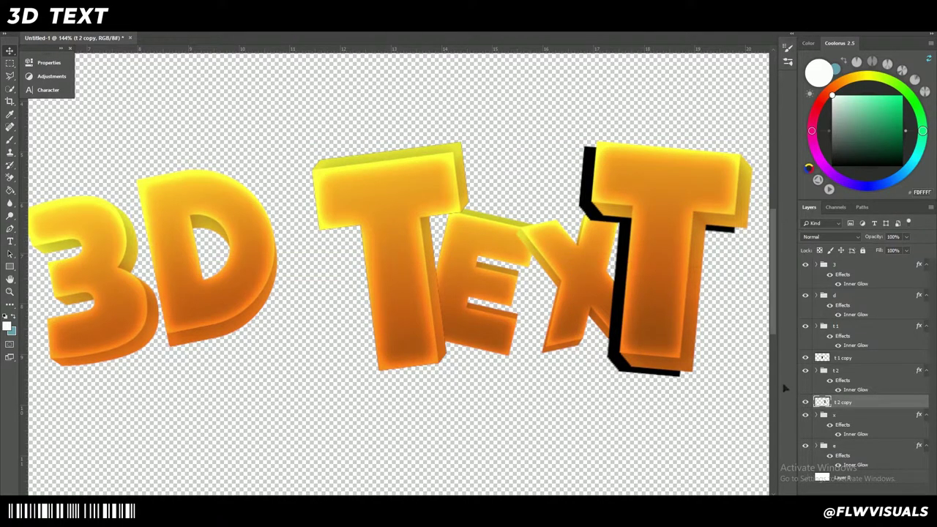
right_click(885, 410)
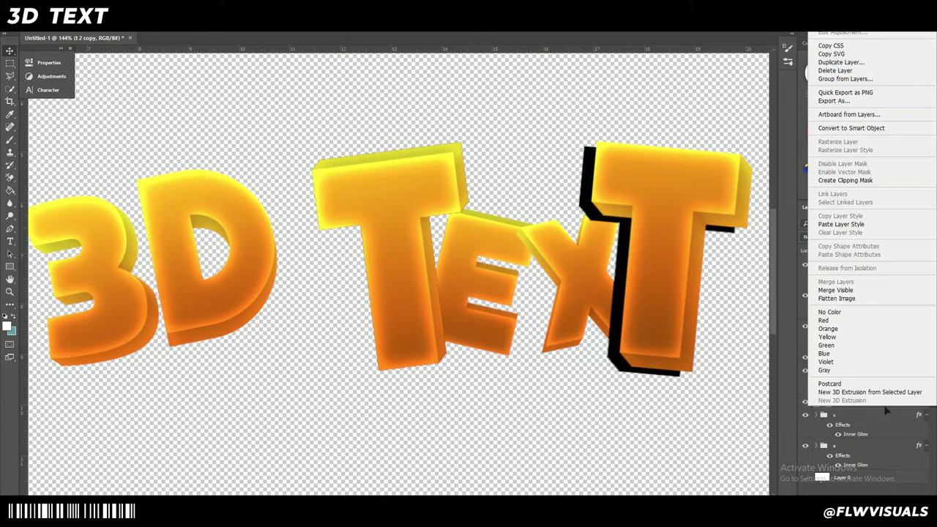
click(863, 180)
key(ctrl+t)
drag(629, 298, 634, 303)
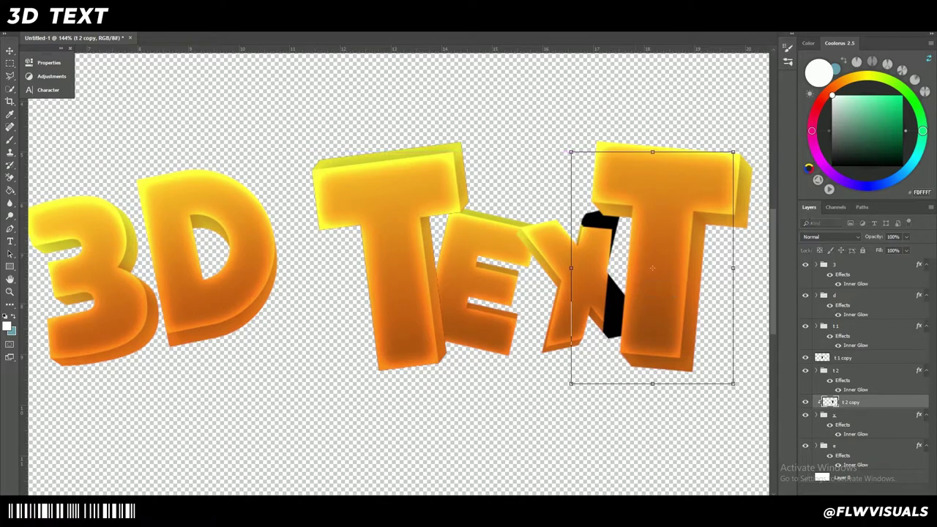
key(Return)
Soften the clipped t 2 copy shadow with a Gaussian Blur of 42.9 pixels radius
click(150, 23)
mouse_move(205, 119)
click(307, 156)
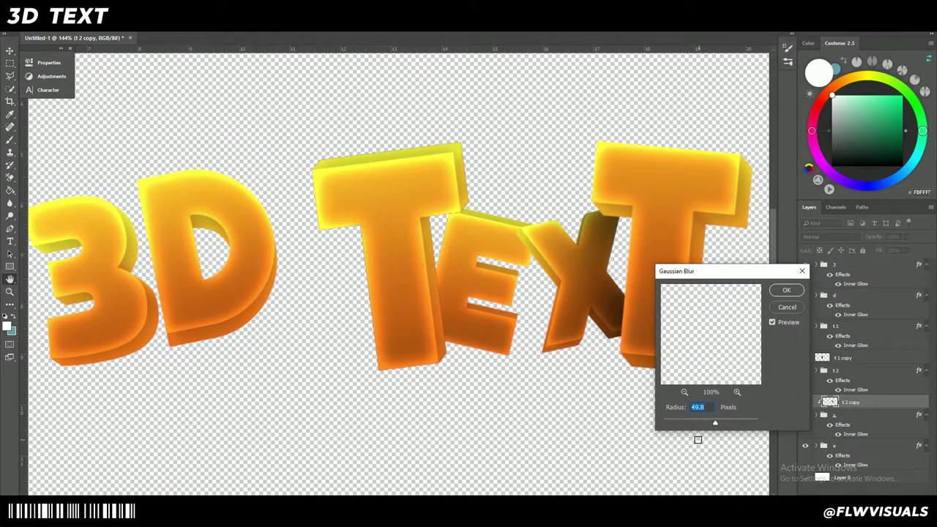
drag(705, 425, 713, 424)
click(786, 290)
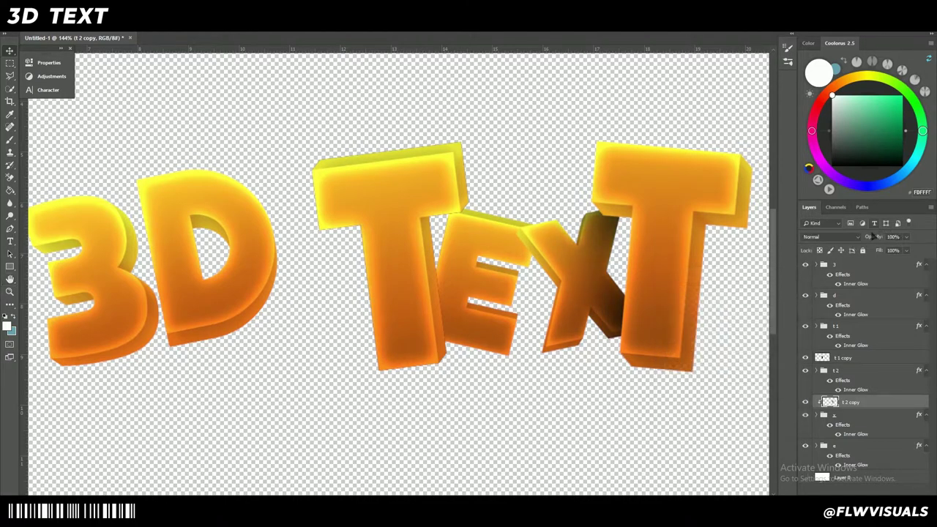
Set the t 2 copy shadow to 56% opacity with the Multiply blend mode
drag(874, 237, 864, 239)
click(820, 237)
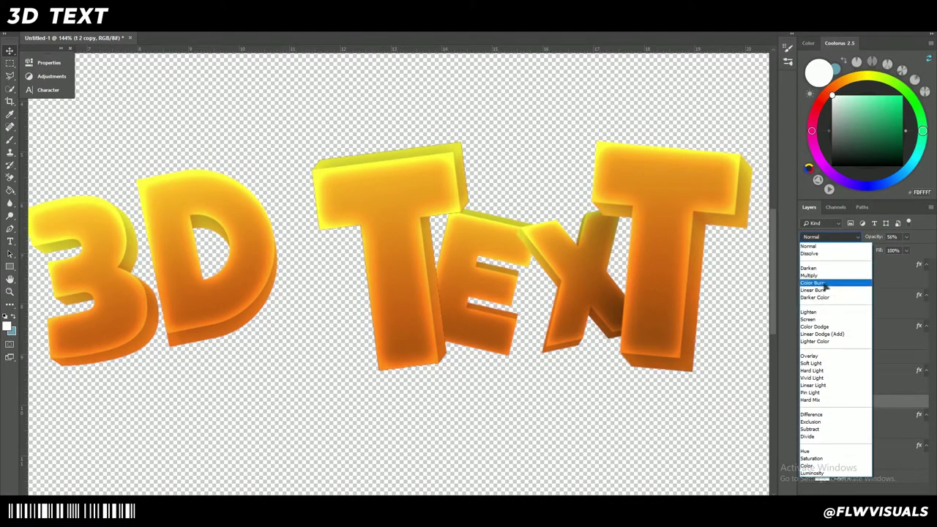
click(827, 276)
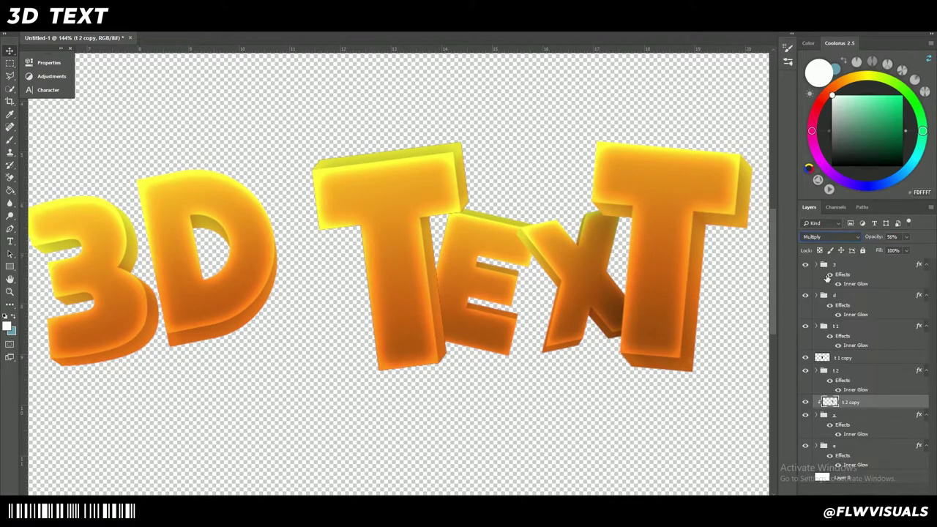
Shift the black t 1 copy slightly down and toward the E
click(874, 359)
key(ctrl+t)
drag(423, 273, 446, 276)
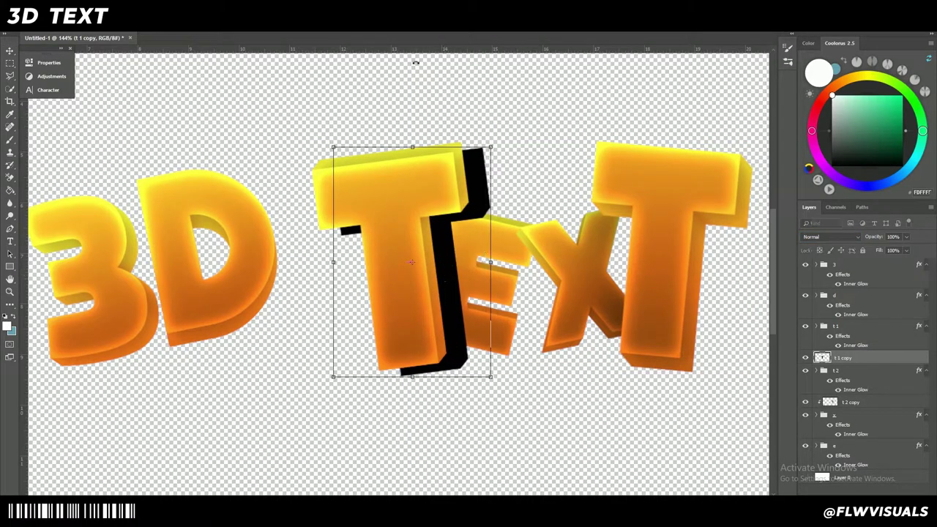
key(Return)
right_click(877, 358)
click(846, 283)
alt+click(887, 364)
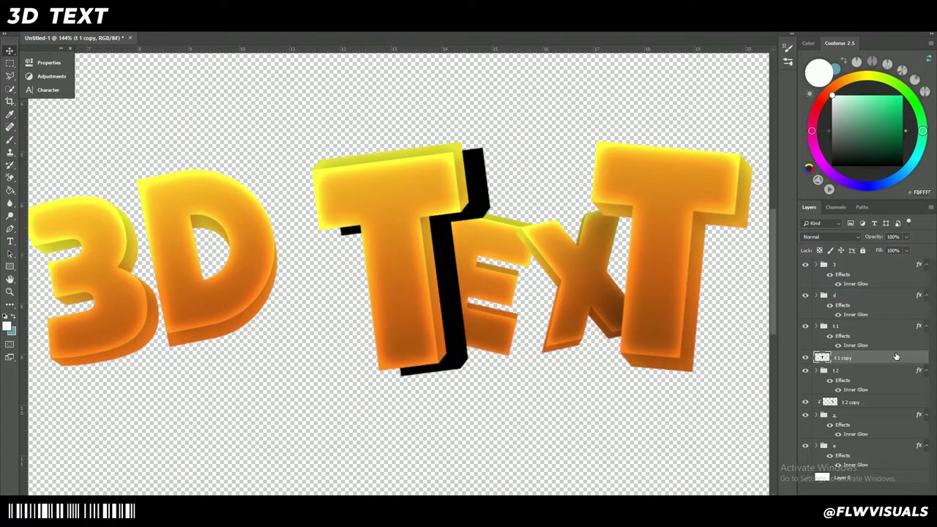
Place the t 1 copy layer directly above the e group and clip it to that group
drag(892, 358, 901, 434)
right_click(901, 434)
click(861, 209)
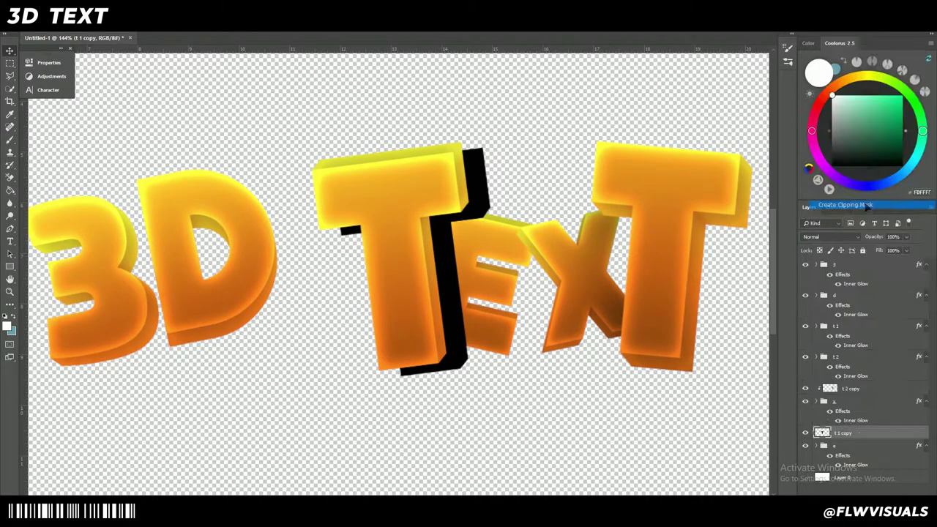
Apply a 42.9-pixel Gaussian Blur to the t 1 copy shadow and set its opacity to 77%
click(150, 27)
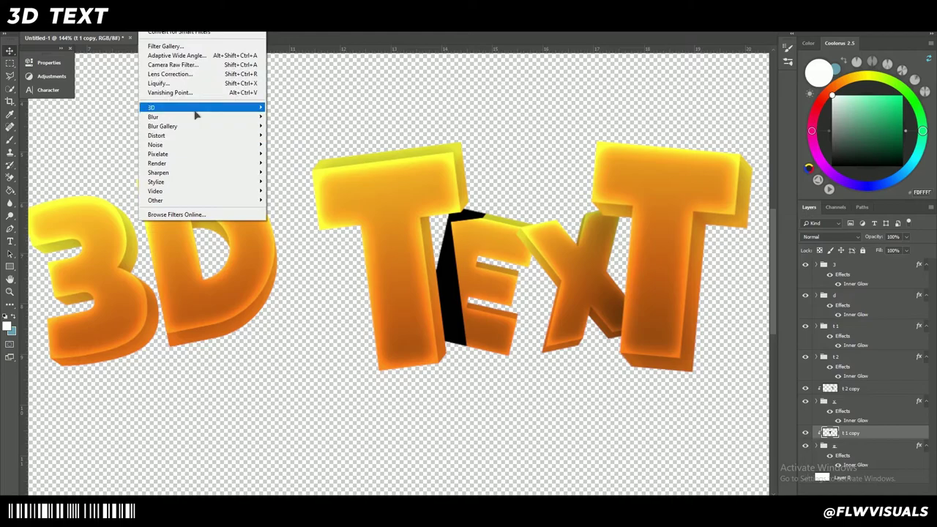
mouse_move(200, 117)
click(292, 153)
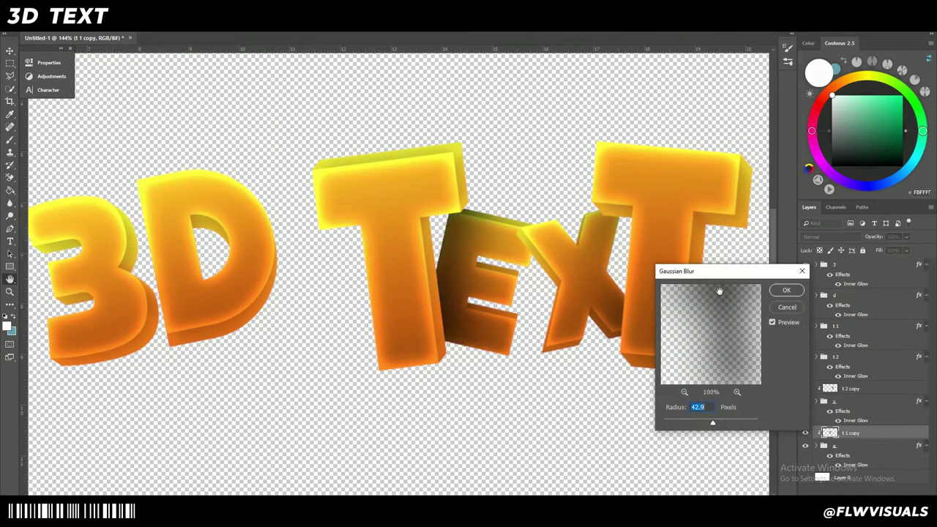
click(789, 287)
drag(886, 242, 880, 239)
Scale down the 3 and d groups together and move them closer to the first T
scroll(410, 292, down, 5)
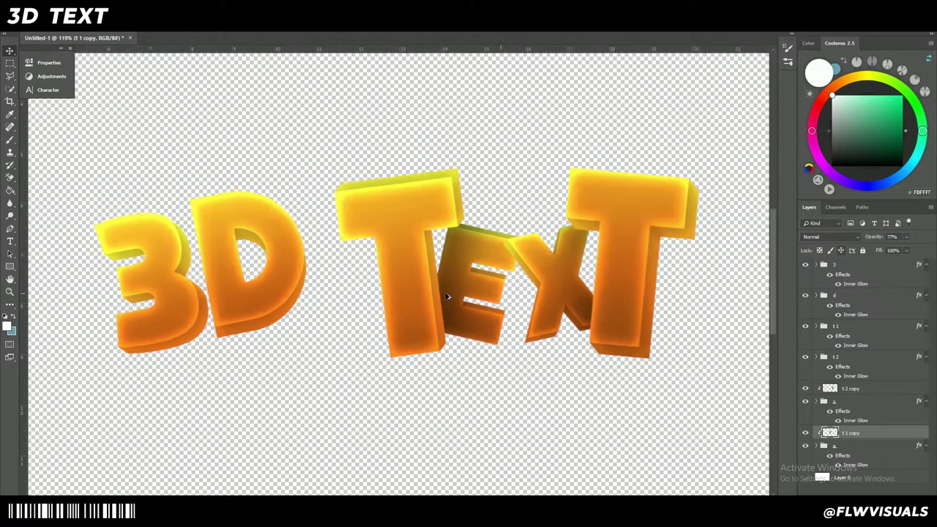
scroll(250, 294, up, 3)
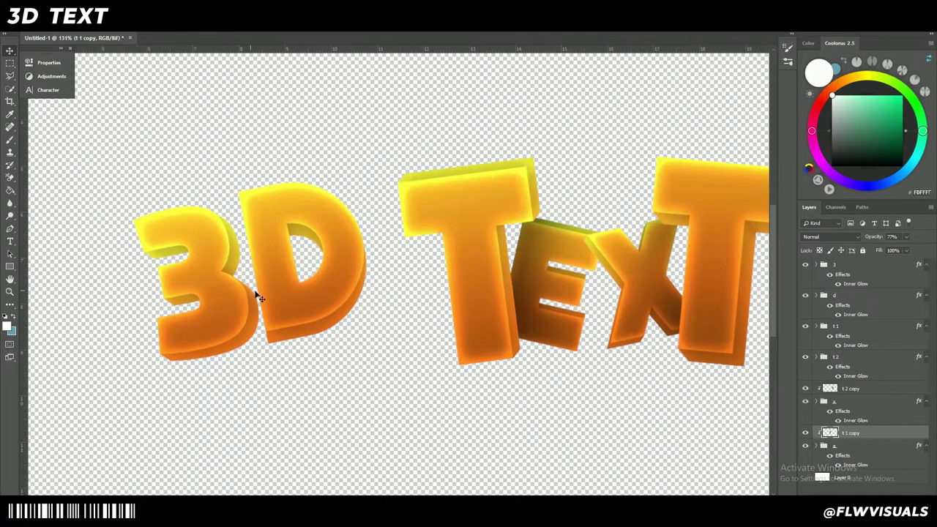
click(858, 274)
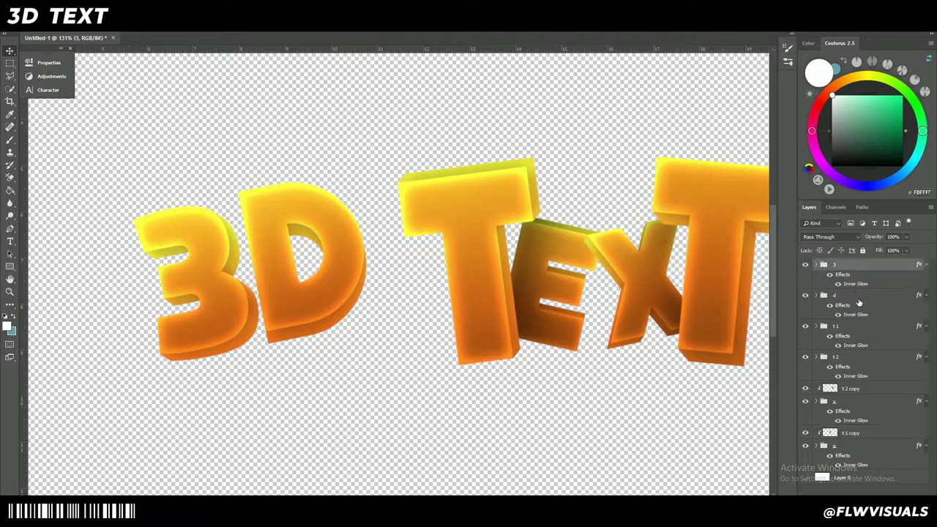
shift+click(858, 303)
key(ctrl+t)
drag(134, 363, 197, 335)
drag(245, 307, 287, 293)
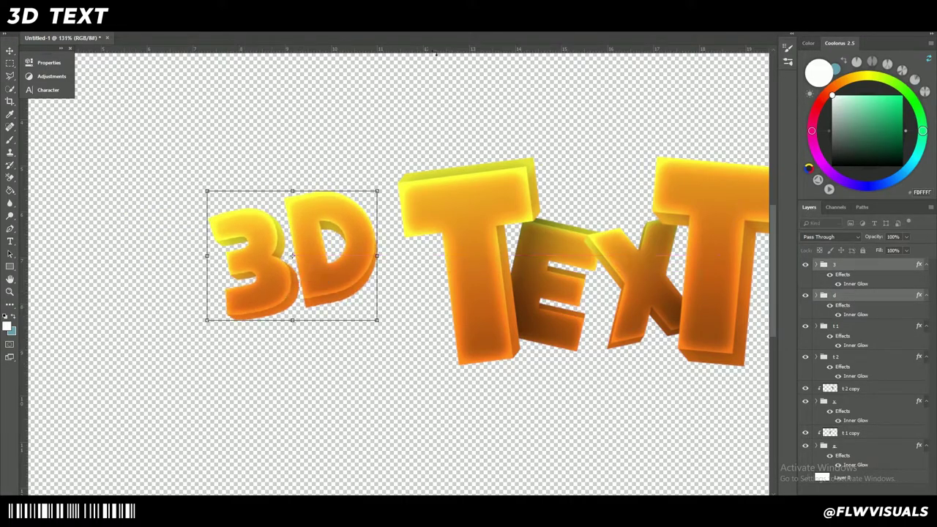
key(Return)
key(ctrl+0)
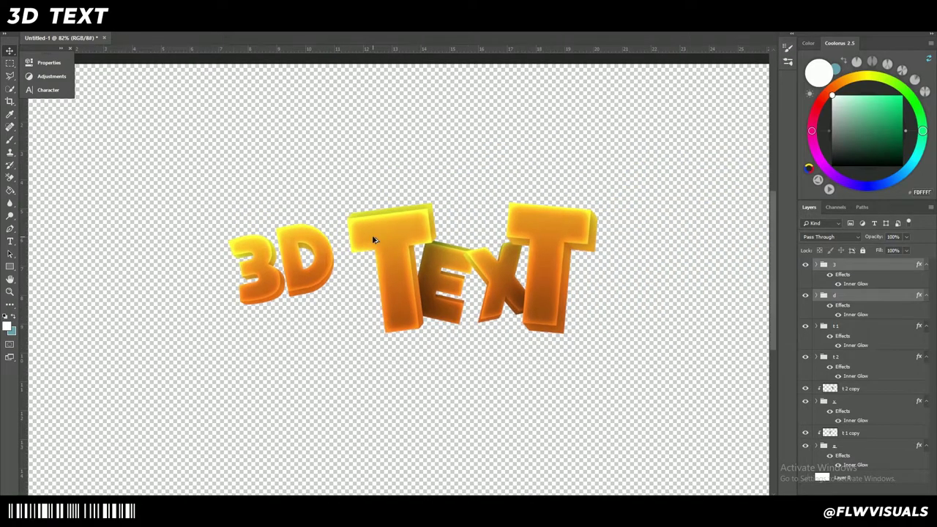
Enlarge all letter groups and their shadow layers together and centre the text on the canvas
click(879, 273)
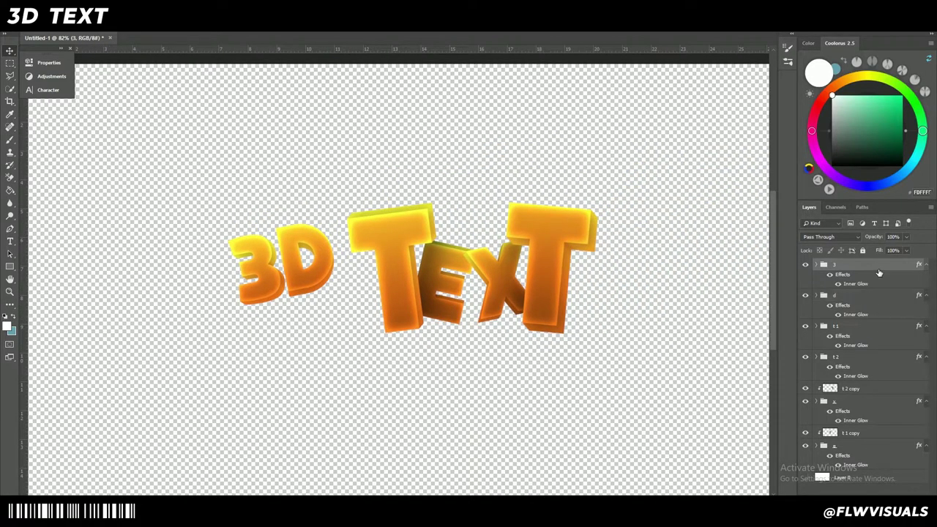
shift+click(860, 449)
scroll(477, 297, down, 2)
key(ctrl+t)
drag(542, 341, 627, 379)
drag(561, 341, 550, 345)
key(Return)
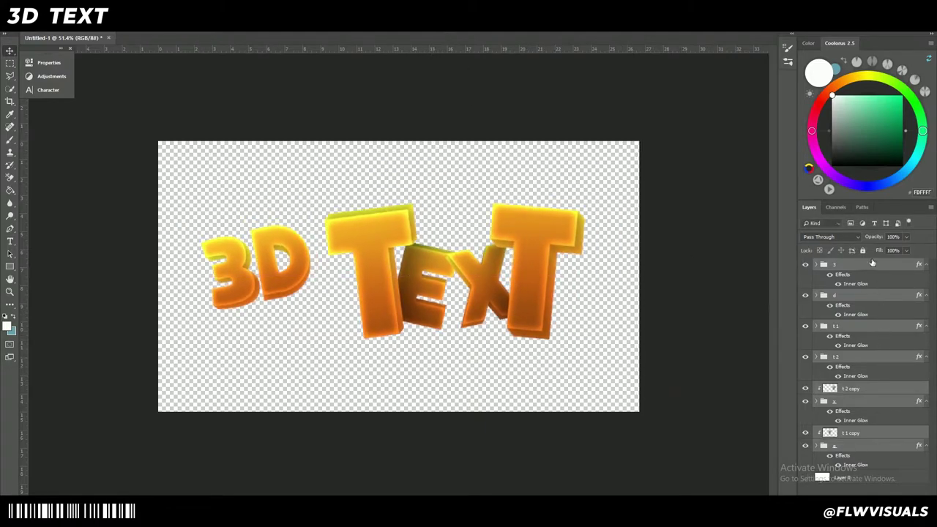
Group all the letter groups and shadow layers together, and duplicate the new group
click(872, 263)
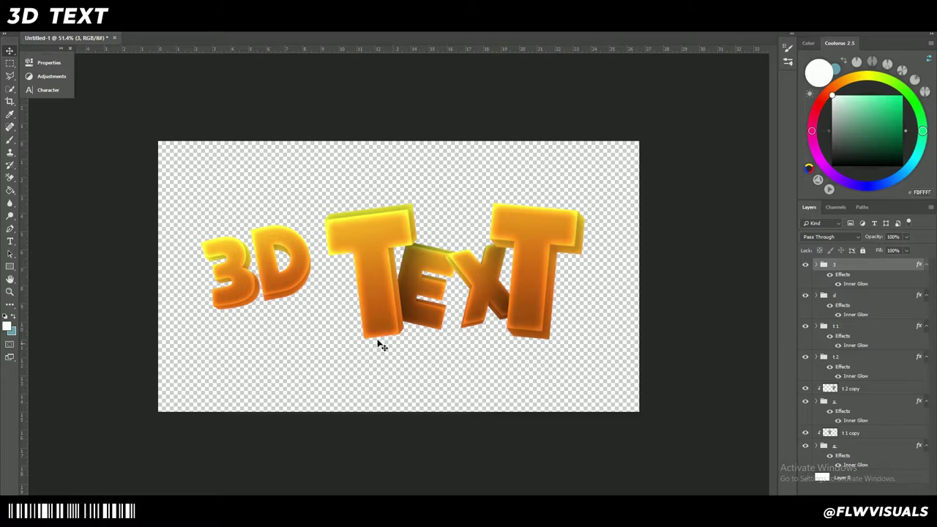
scroll(382, 329, up, 2)
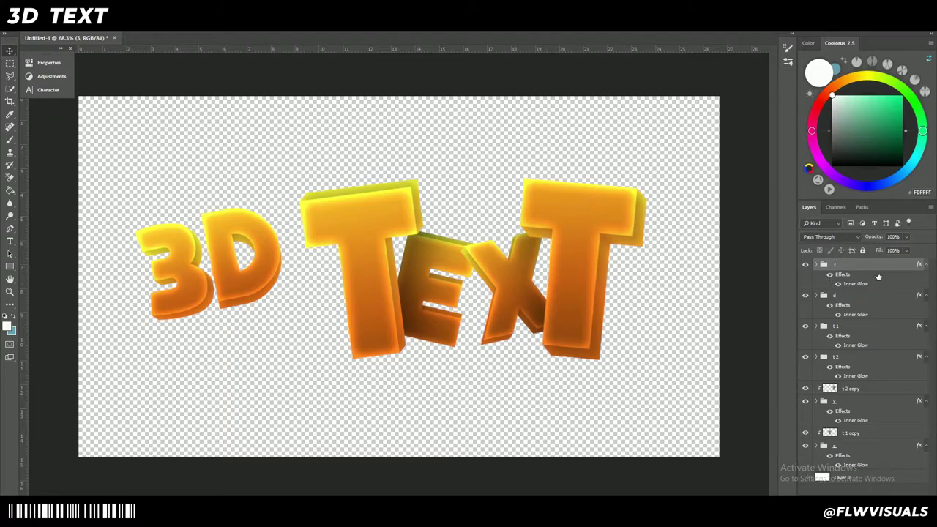
shift+click(861, 454)
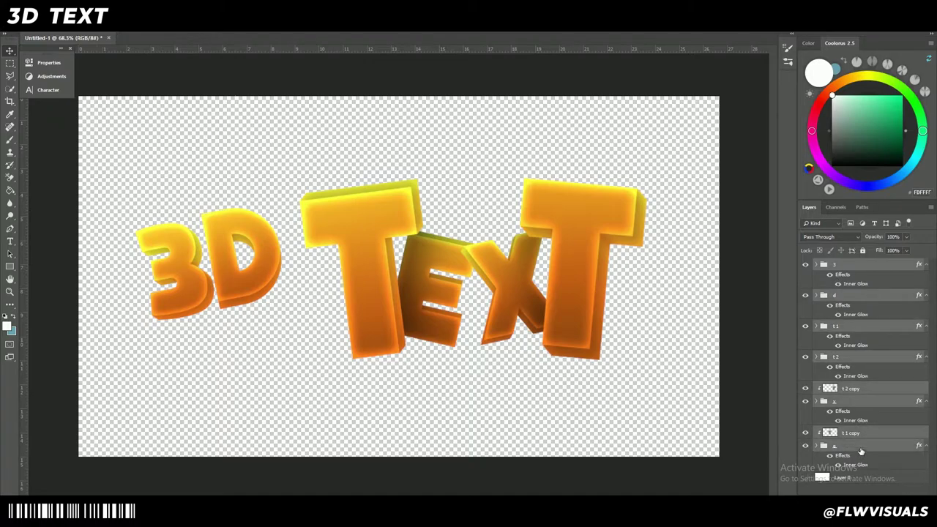
key(ctrl+g)
key(ctrl+j)
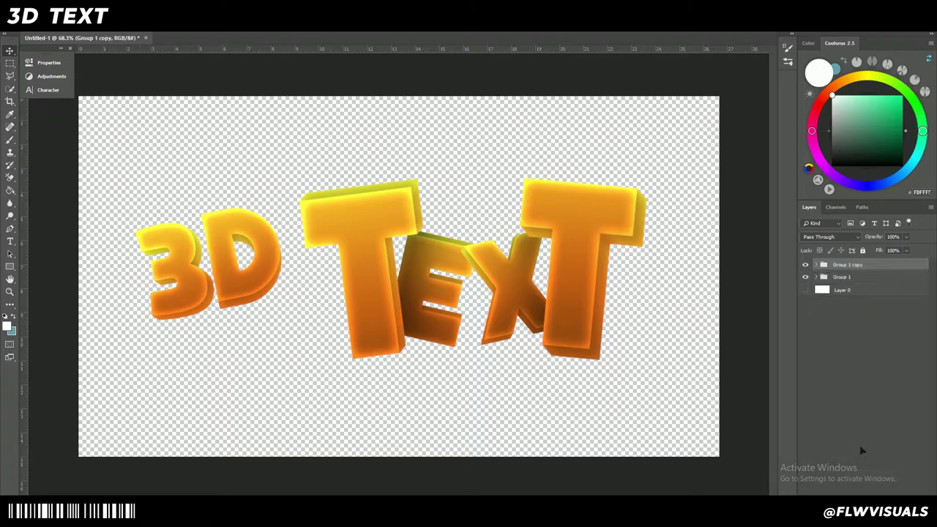
Merge the Group 1 copy into a single layer, hide the original Group 1, and activate the Move tool
key(e)
key(ctrl+e)
click(806, 278)
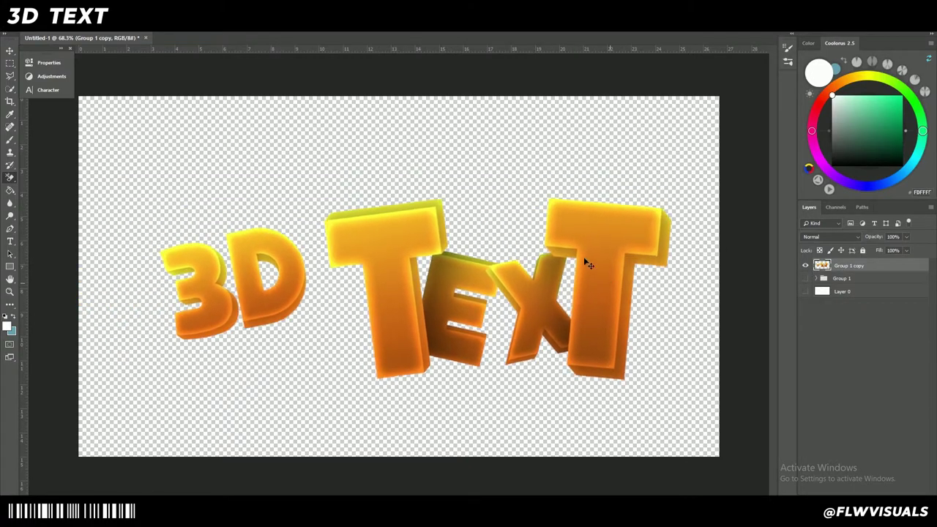
click(9, 51)
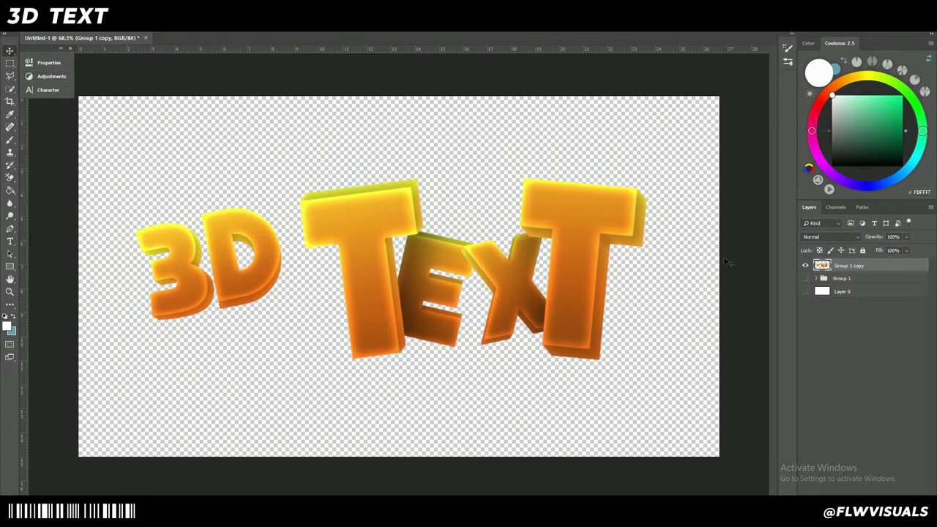
scroll(344, 220, up, 2)
click(157, 22)
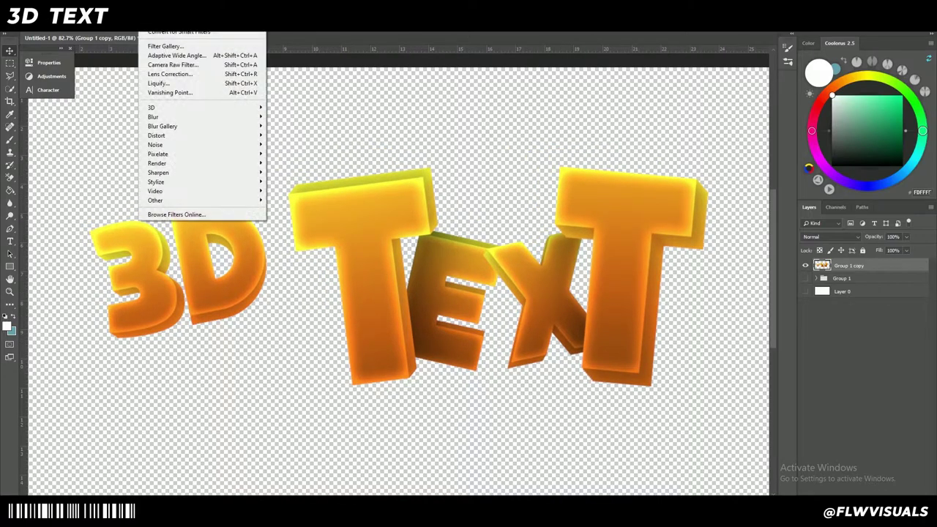
click(184, 48)
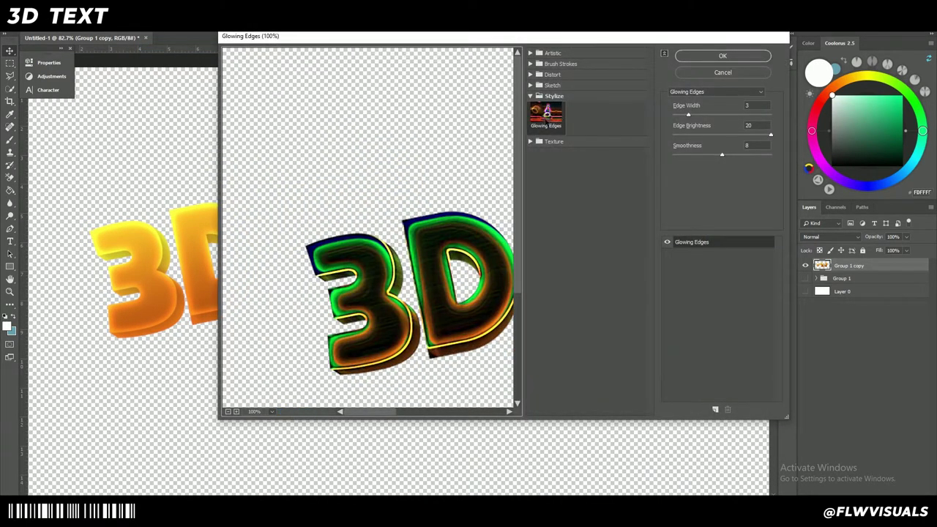
click(531, 142)
click(531, 141)
click(530, 85)
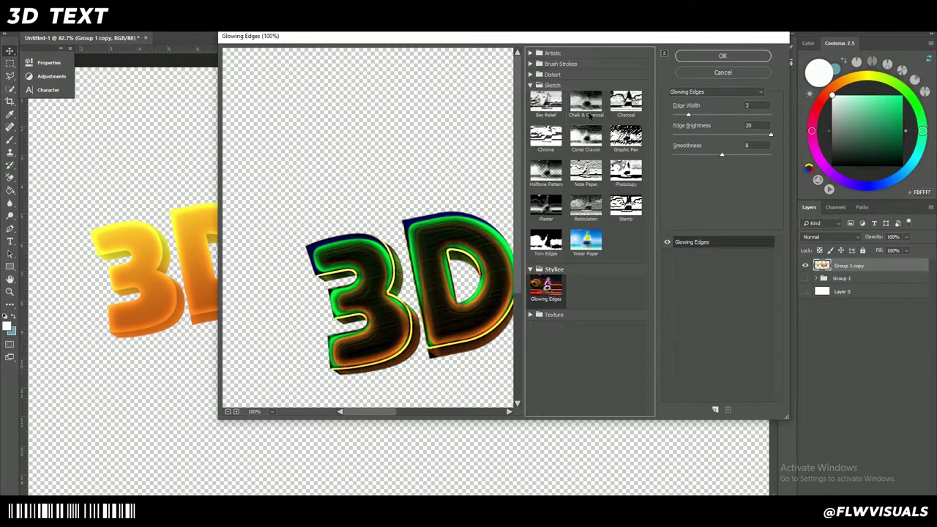
click(562, 137)
key(ctrl+minus)
key(ctrl+minus)
drag(415, 259, 399, 260)
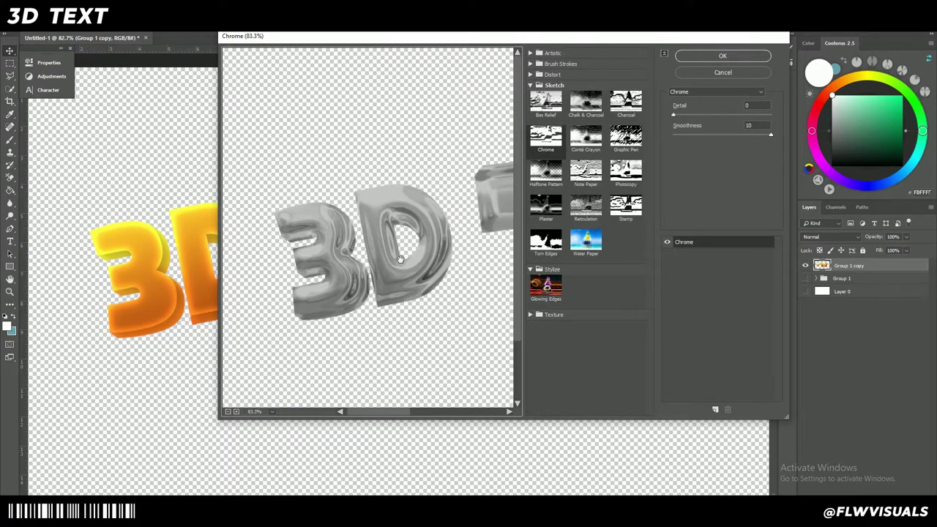
drag(673, 114, 560, 124)
key(ctrl+minus)
drag(414, 232, 300, 245)
key(ctrl+minus)
key(ctrl+minus)
click(766, 116)
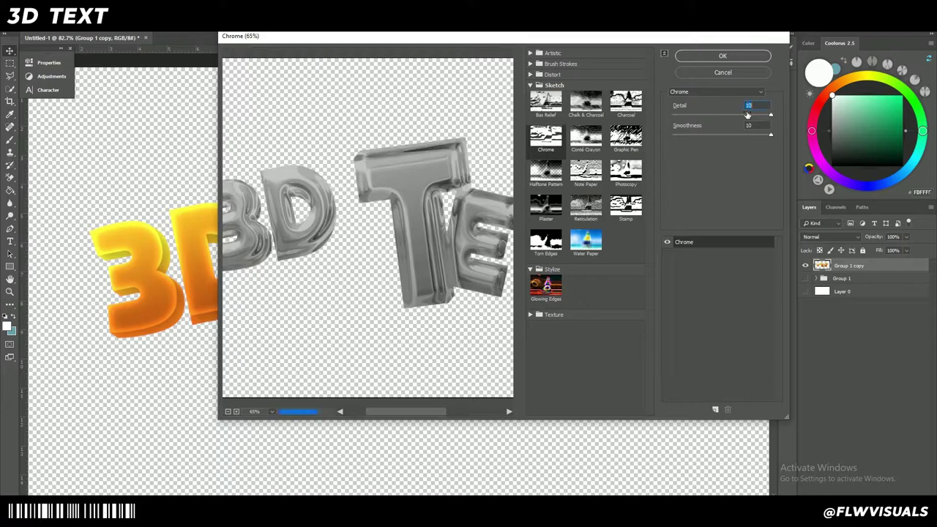
click(750, 69)
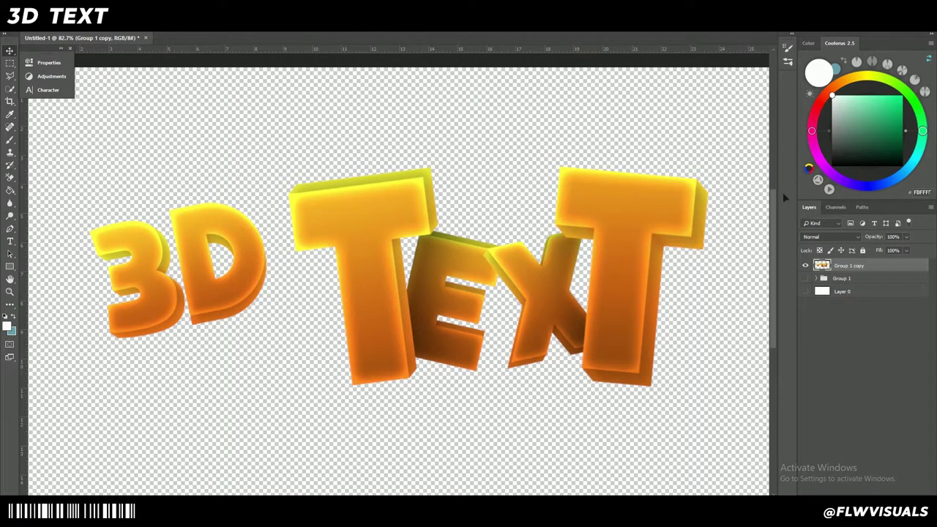
Apply the Chrome sketch filter from the Filter Gallery to the Group 1 copy layer with Detail 0 and Smoothness 10
click(149, 27)
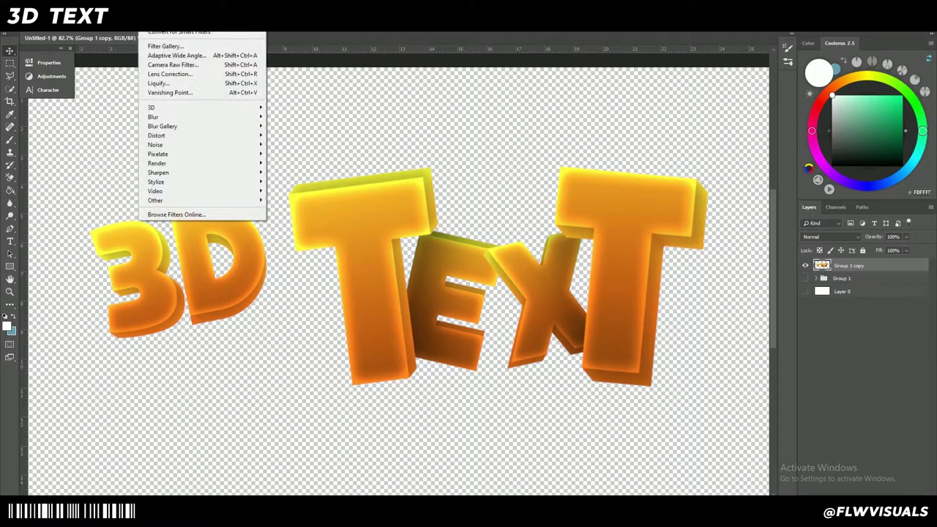
click(193, 48)
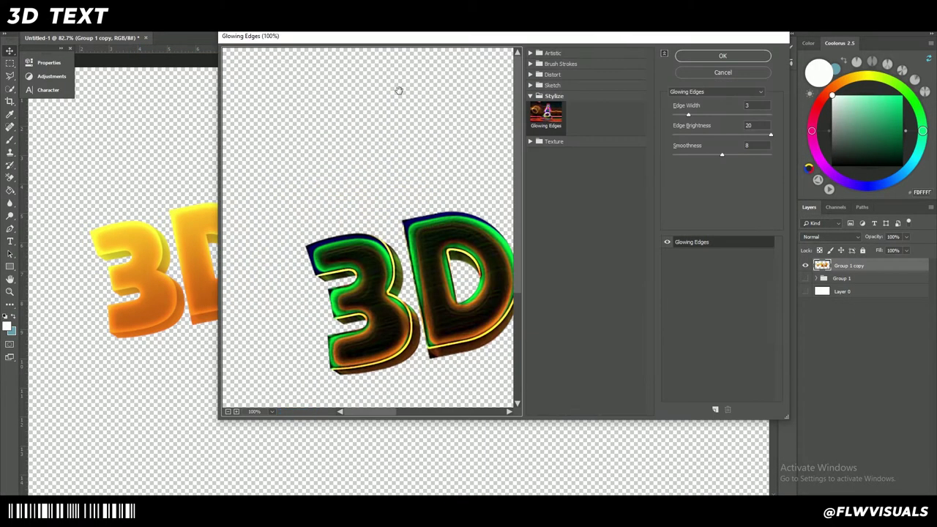
click(539, 85)
click(546, 135)
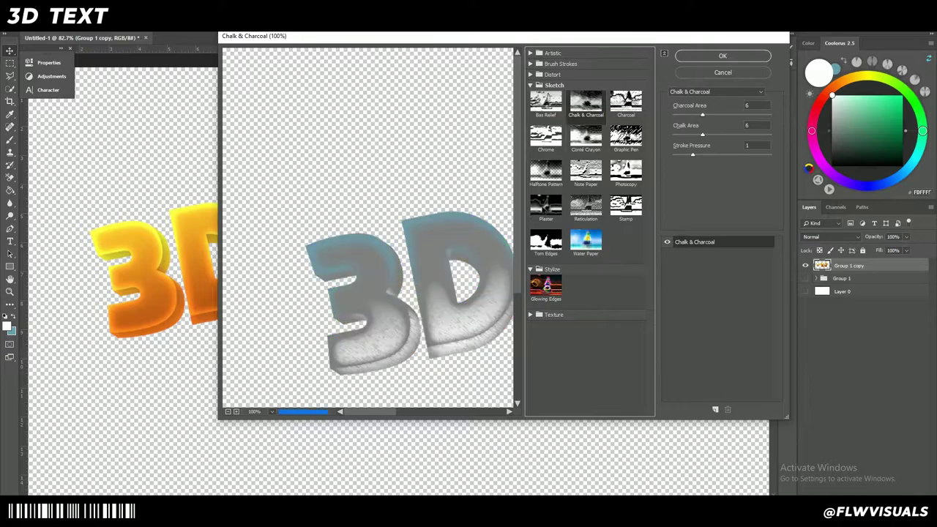
scroll(406, 298, down, 4)
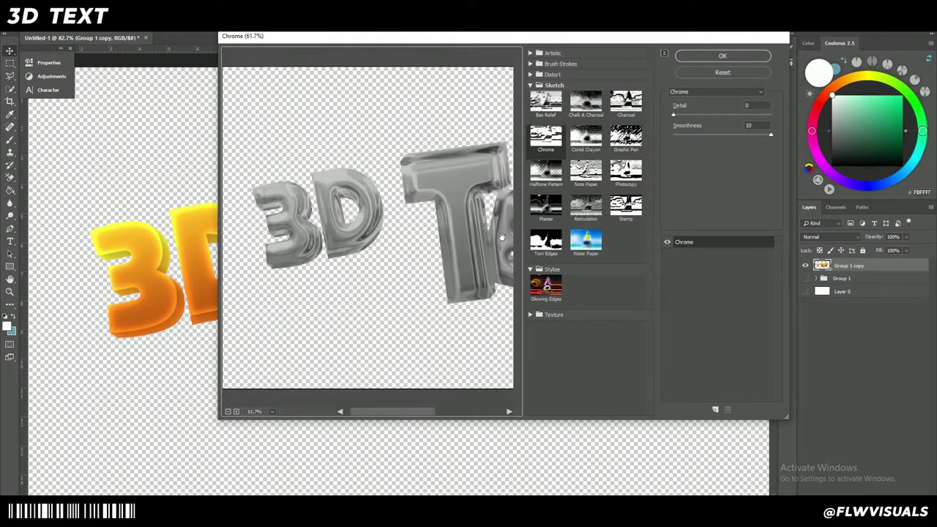
mouse_move(770, 134)
mouse_down()
mouse_move(649, 136)
mouse_move(772, 134)
mouse_up()
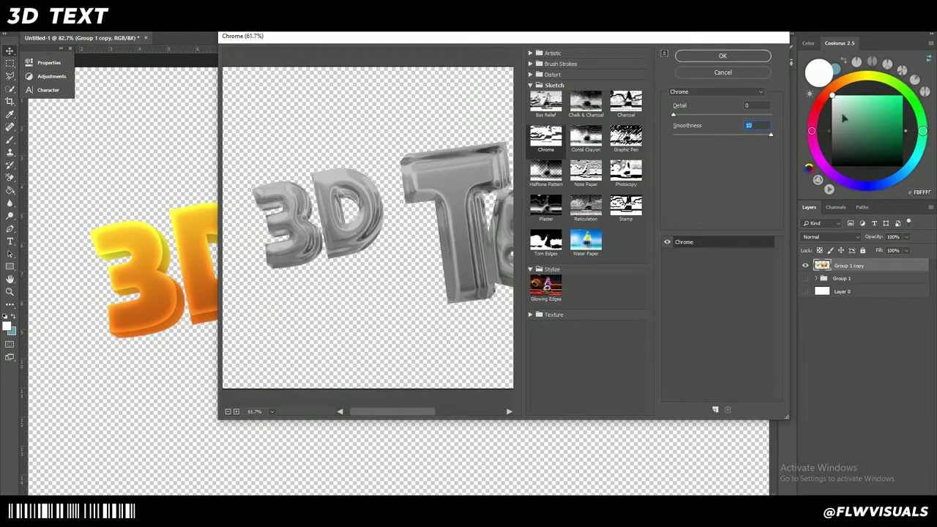
drag(674, 114, 543, 112)
scroll(447, 164, down, 2)
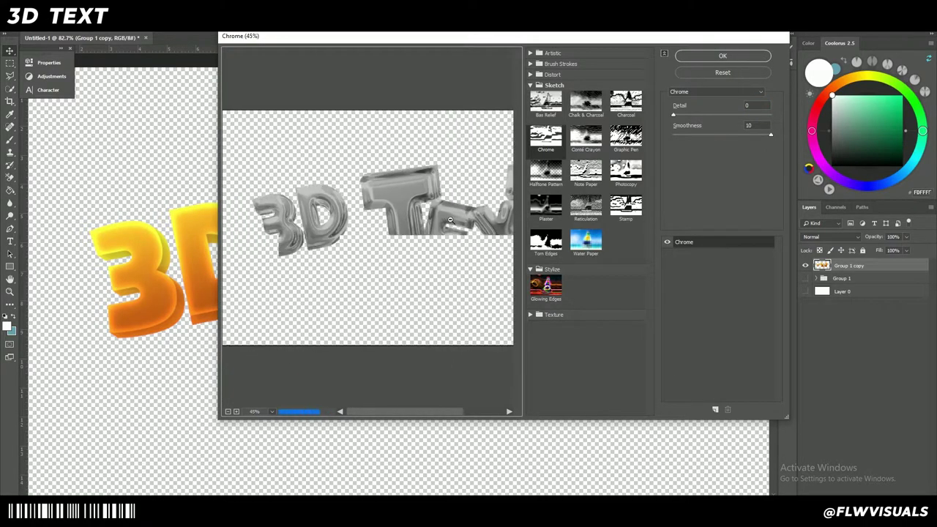
click(747, 57)
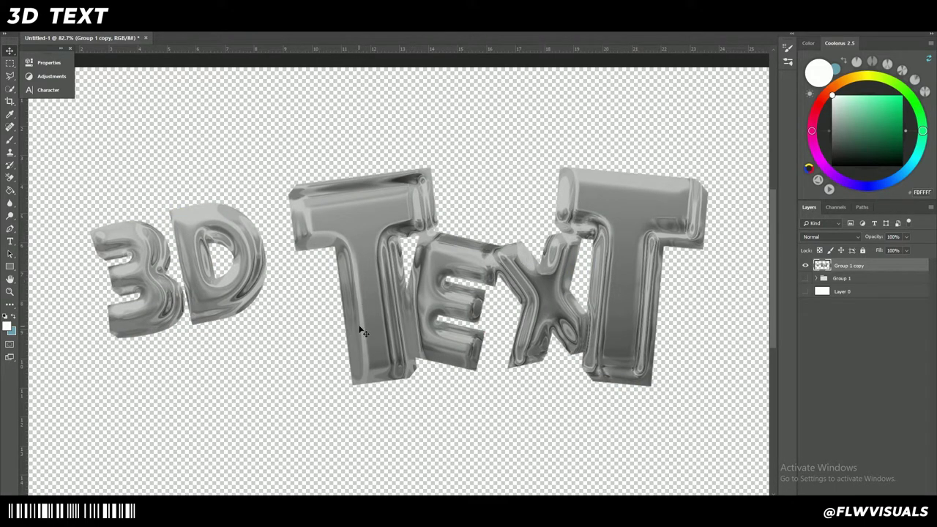
Set the chrome Group 1 copy layer's blend mode to Overlay and show the original Group 1 beneath it
click(827, 237)
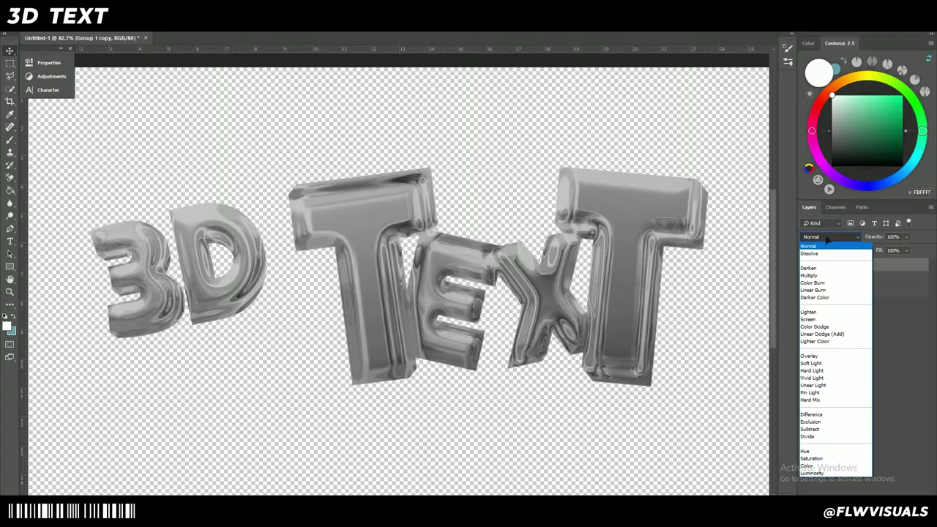
click(822, 356)
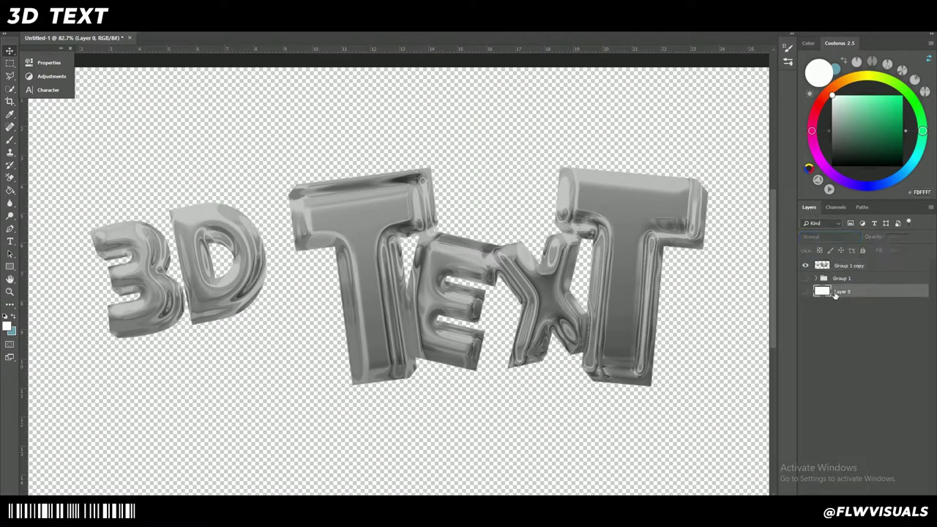
click(805, 278)
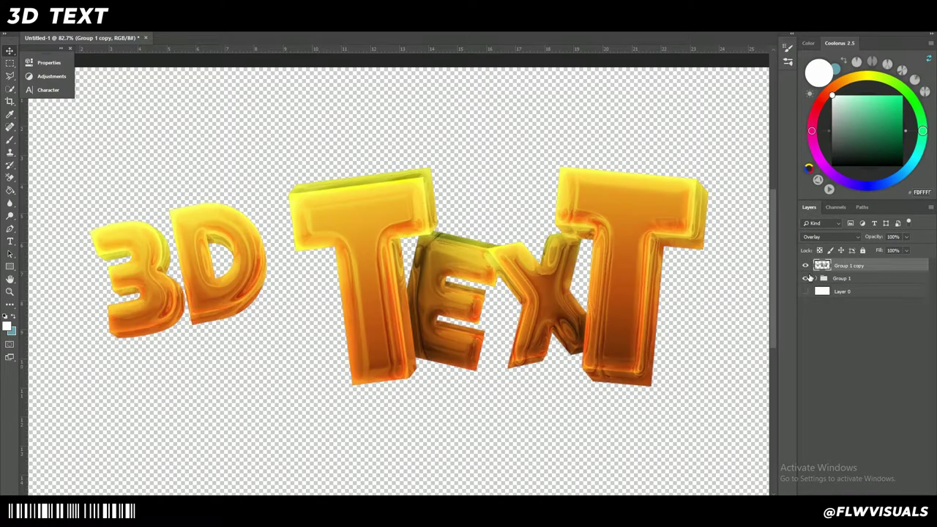
Reduce the opacity of the Group 1 copy chrome layer to 79%
click(894, 278)
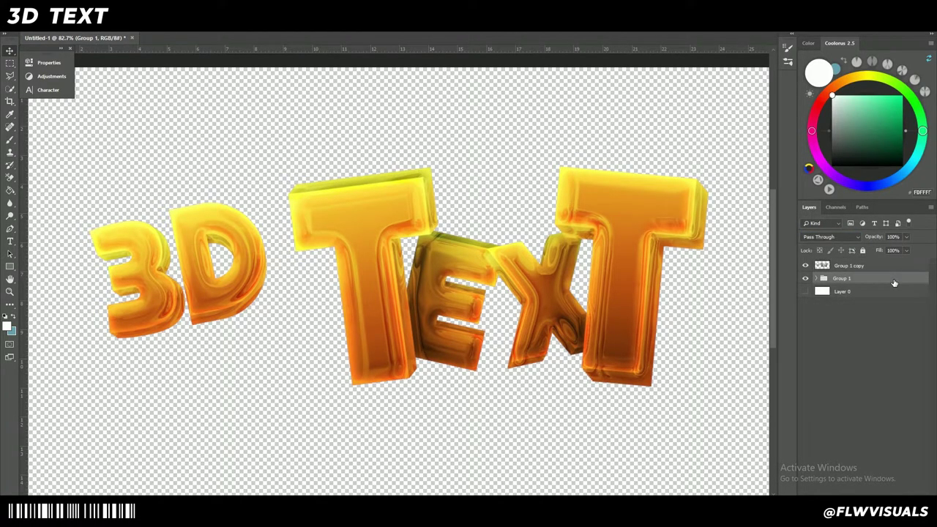
scroll(281, 270, down, 5)
scroll(372, 269, up, 5)
scroll(405, 318, up, 5)
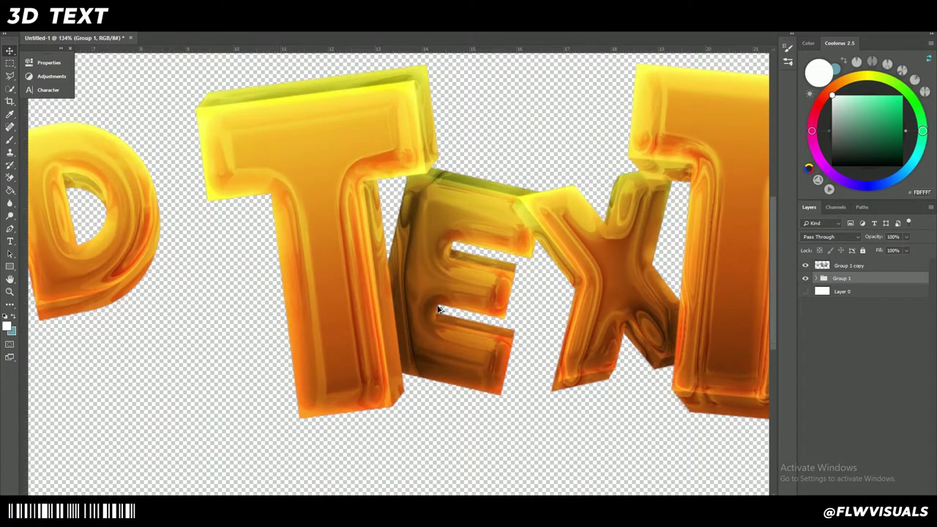
click(875, 266)
scroll(390, 306, down, 3)
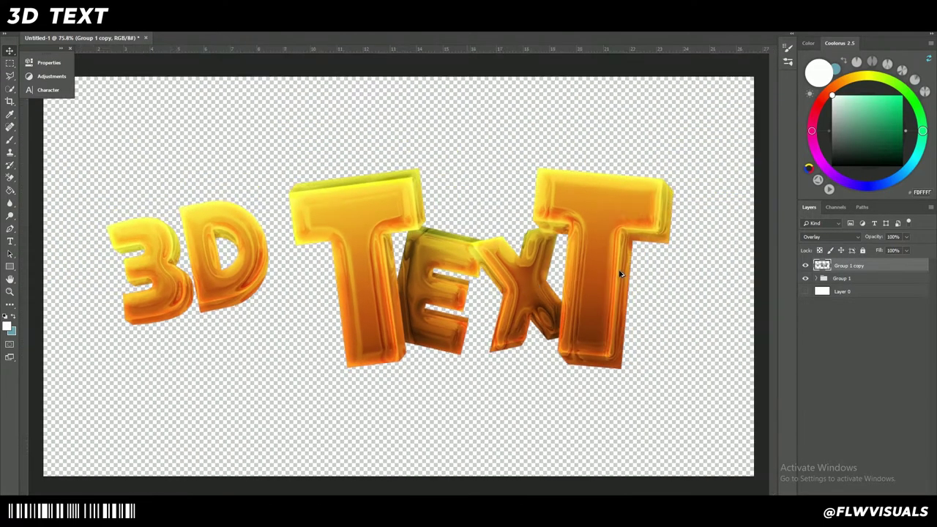
scroll(390, 305, up, 1)
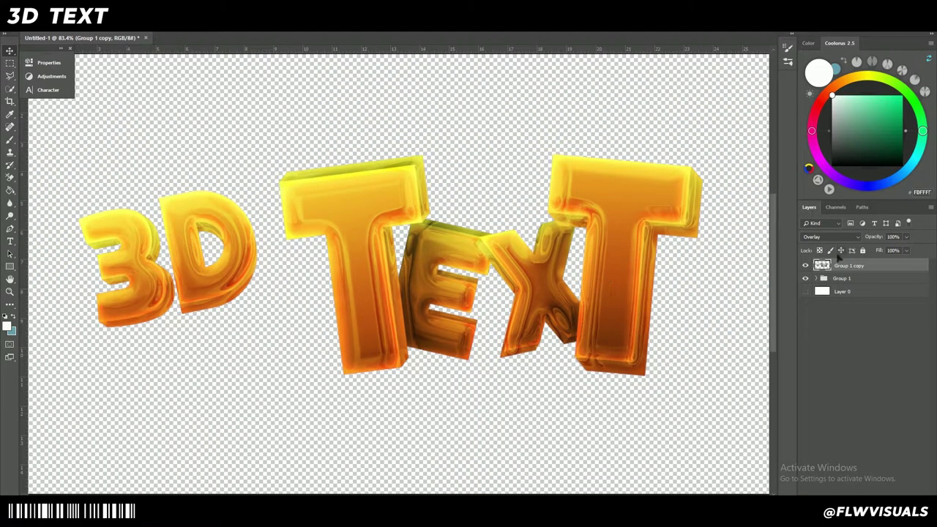
drag(872, 236, 876, 239)
Using the Eraser tool with reduced brush hardness, soften the chrome reflections across the letters on Group 1 copy and compare with the layer hidden
right_click(9, 177)
click(38, 180)
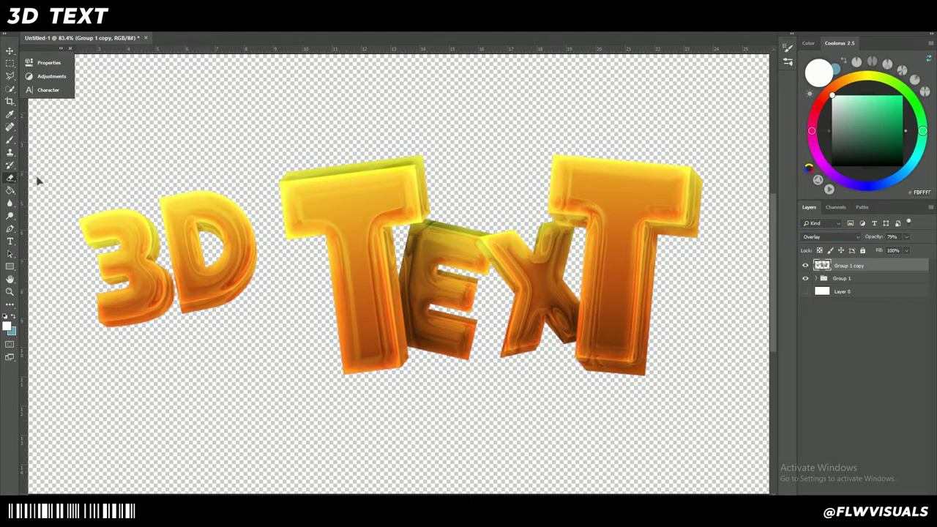
right_click(78, 61)
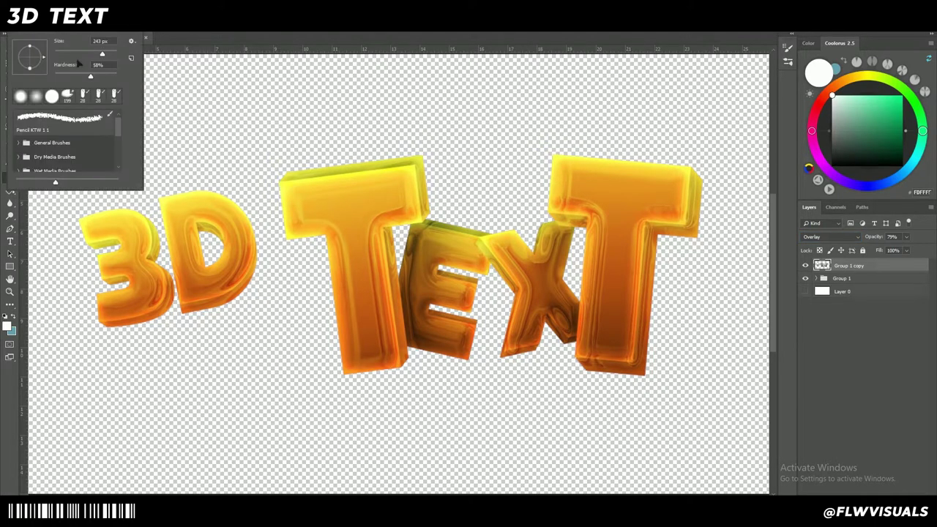
drag(89, 76, 52, 67)
key(Return)
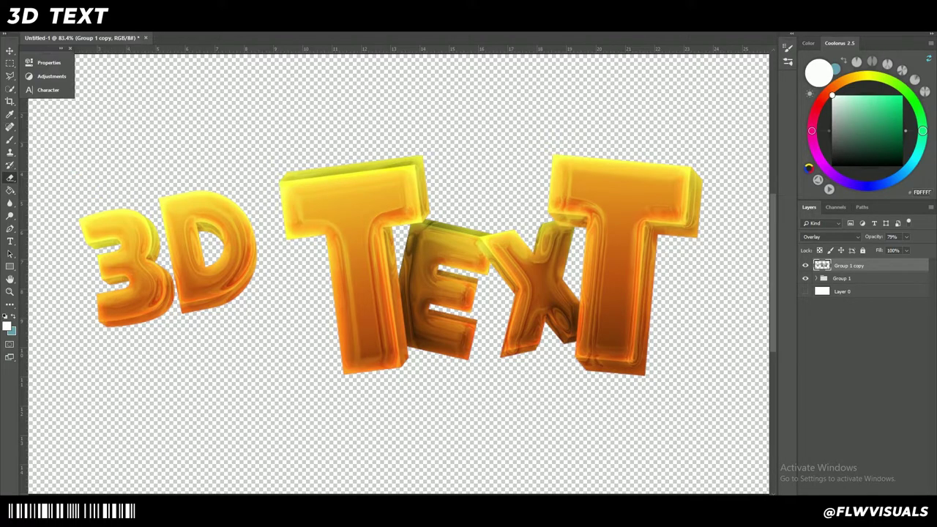
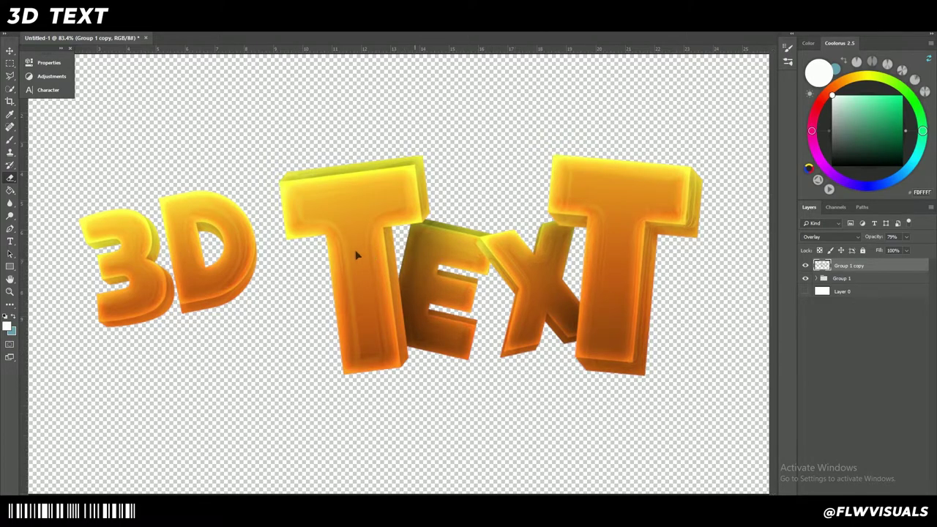
scroll(354, 249, down, 1)
click(804, 265)
click(804, 265)
click(805, 264)
click(805, 265)
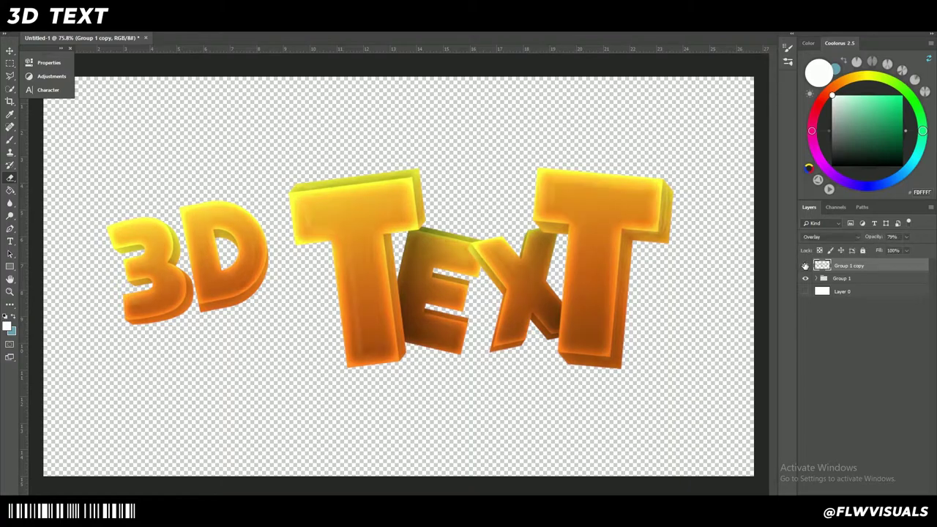
Duplicate Group 1, merge the duplicate into a single layer, and place it above the Group 1 copy layer
click(869, 283)
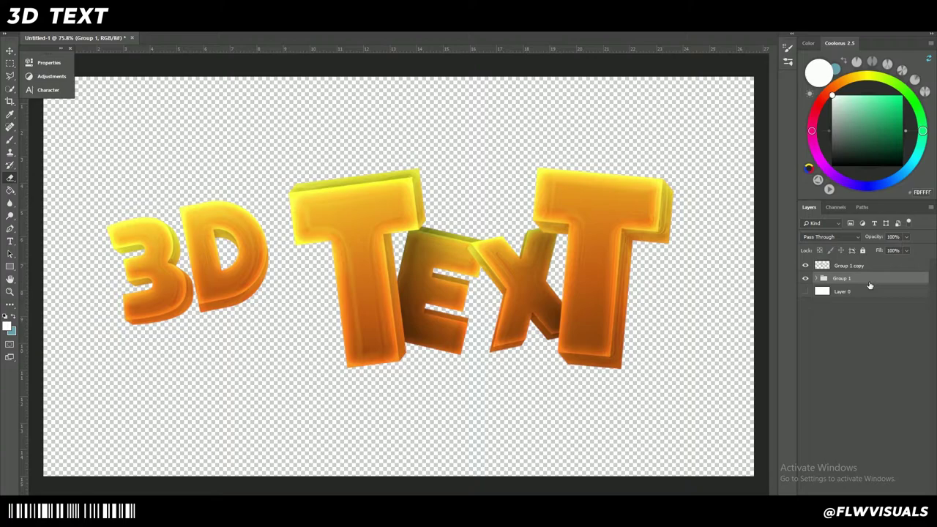
key(ctrl+j)
key(ctrl+e)
drag(869, 281, 878, 262)
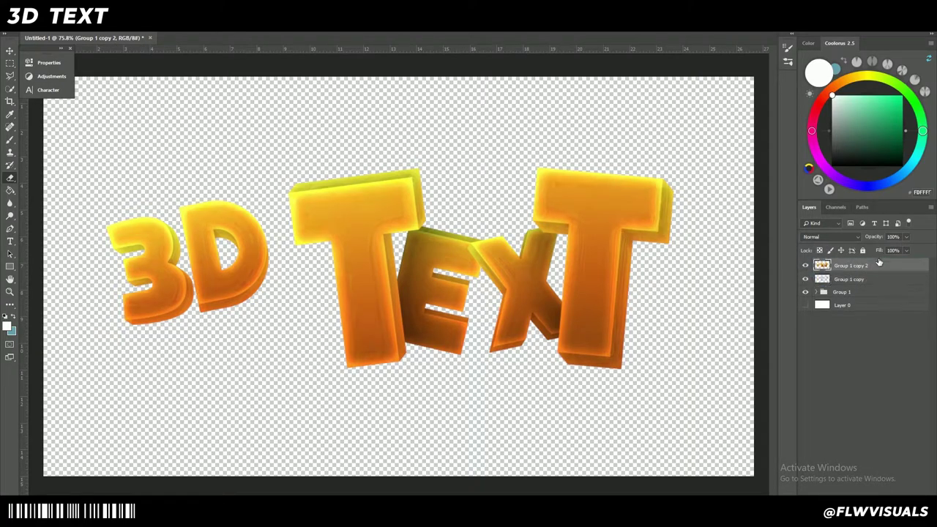
Choose the Glowing Edges stylize filter in the Filter Gallery for the Group 1 copy 2 layer and fit more of the text in the preview
click(162, 26)
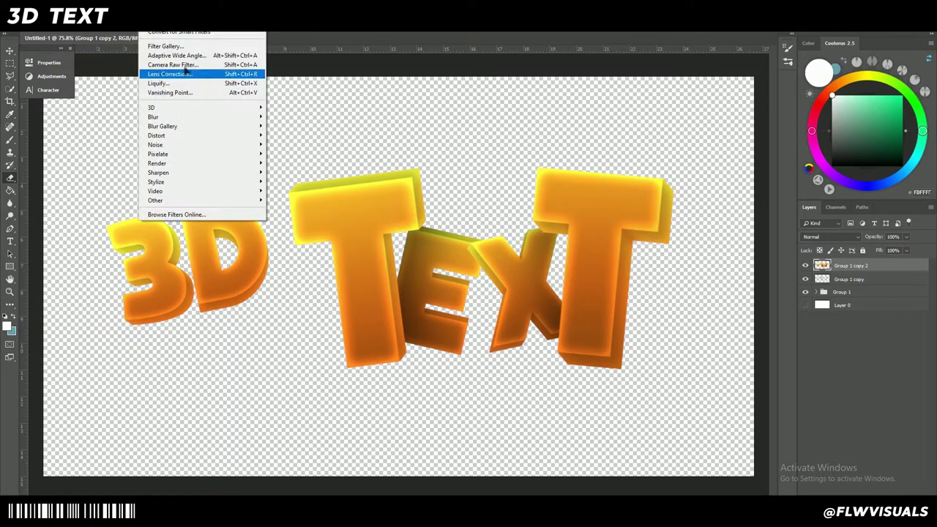
click(168, 46)
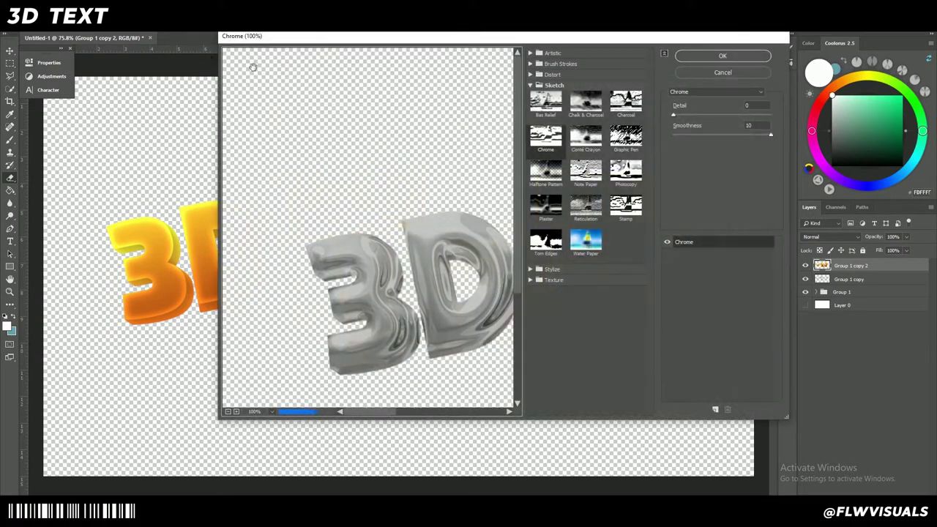
click(550, 269)
click(546, 287)
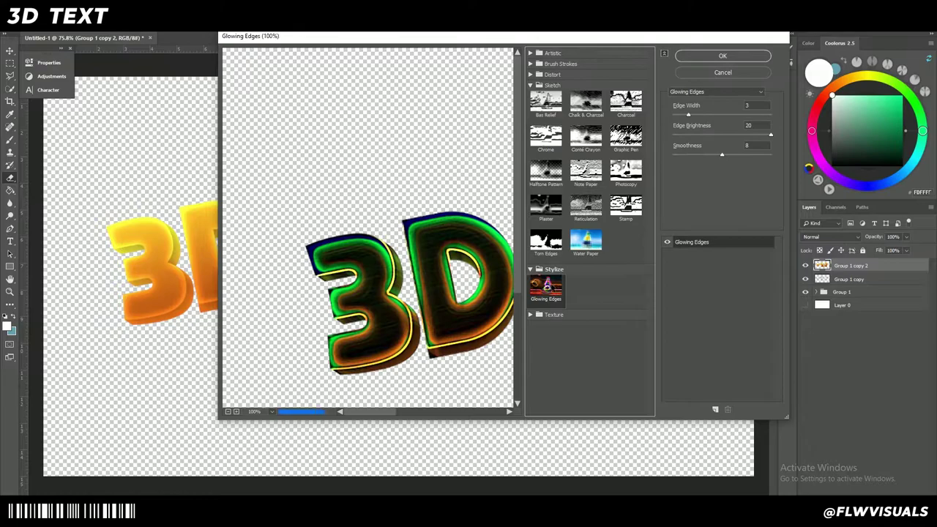
scroll(354, 281, down, 1)
drag(447, 279, 329, 278)
scroll(442, 261, down, 4)
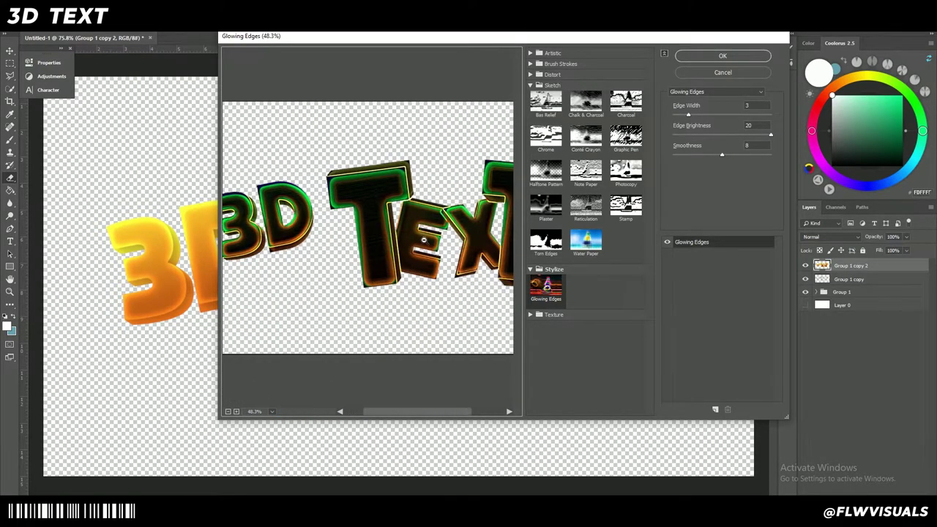
alt+click(426, 237)
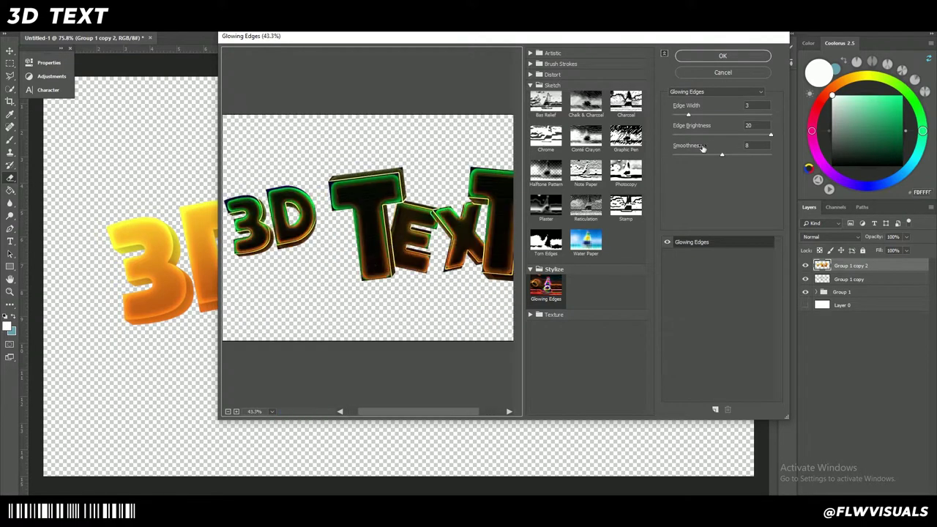
Apply the Glowing Edges filter with edge width 7, edge brightness 10 and smoothness 8
drag(697, 114, 739, 114)
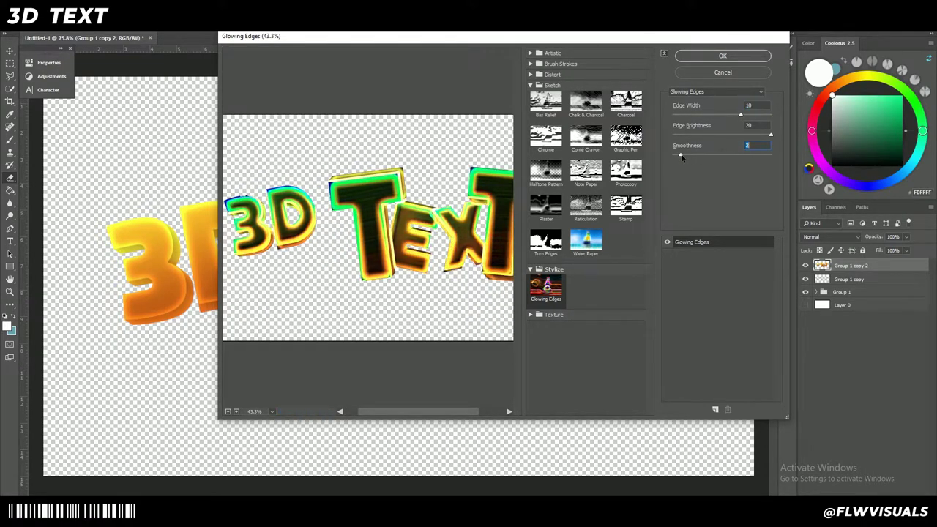
click(734, 134)
drag(734, 135, 774, 113)
click(732, 135)
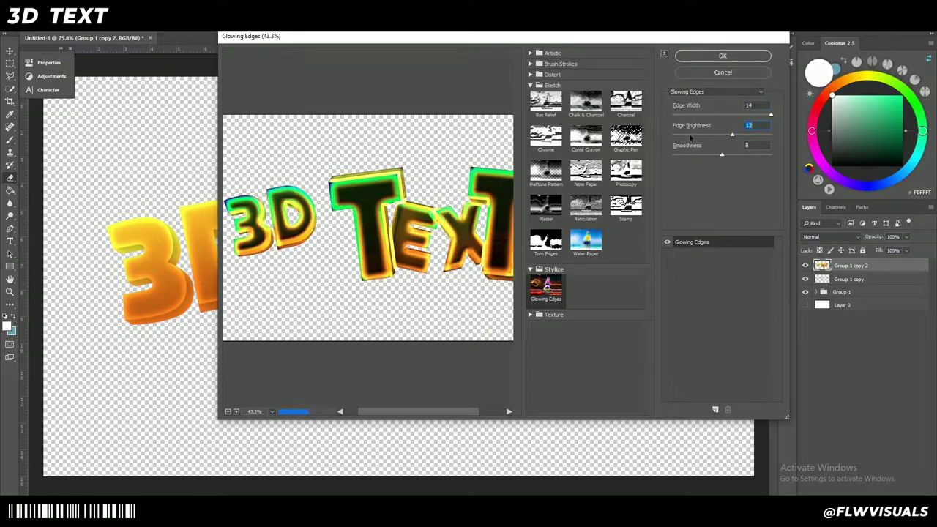
click(714, 137)
key(Down)
drag(738, 155, 718, 153)
click(709, 136)
drag(710, 136, 720, 135)
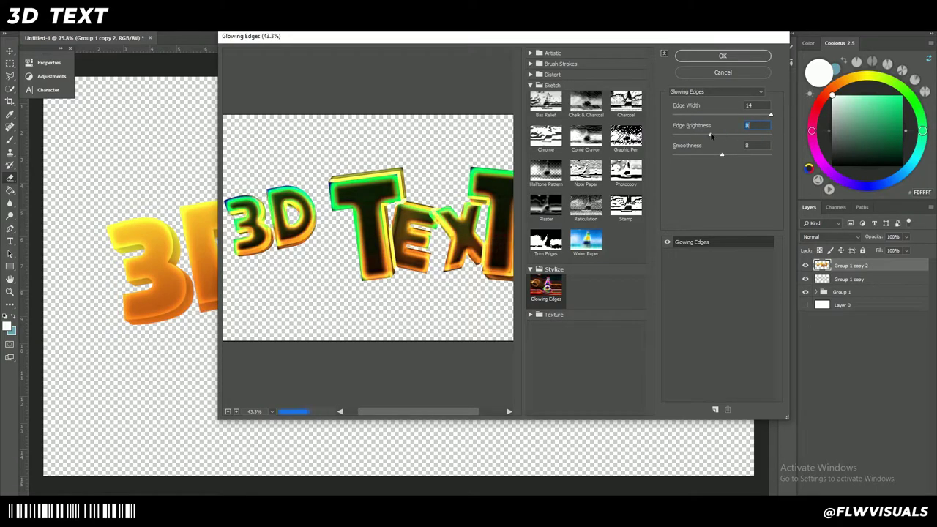
click(723, 116)
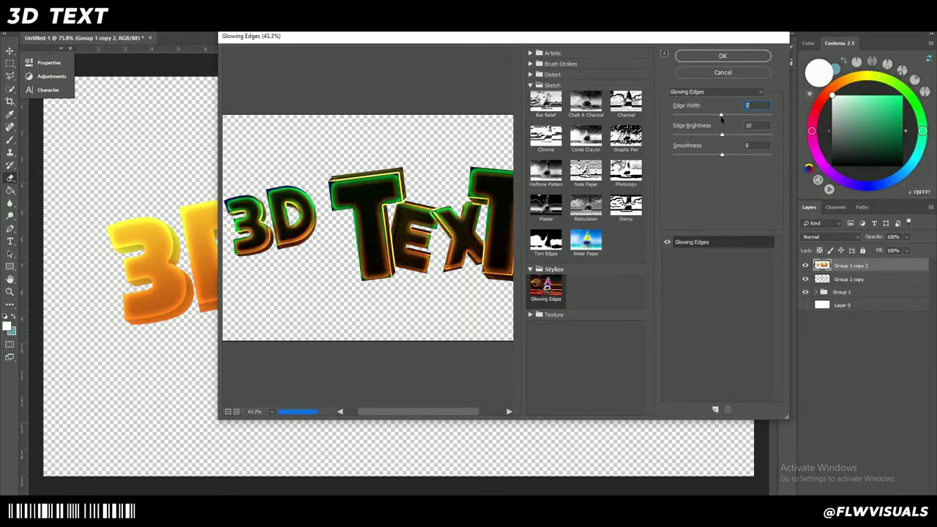
click(723, 57)
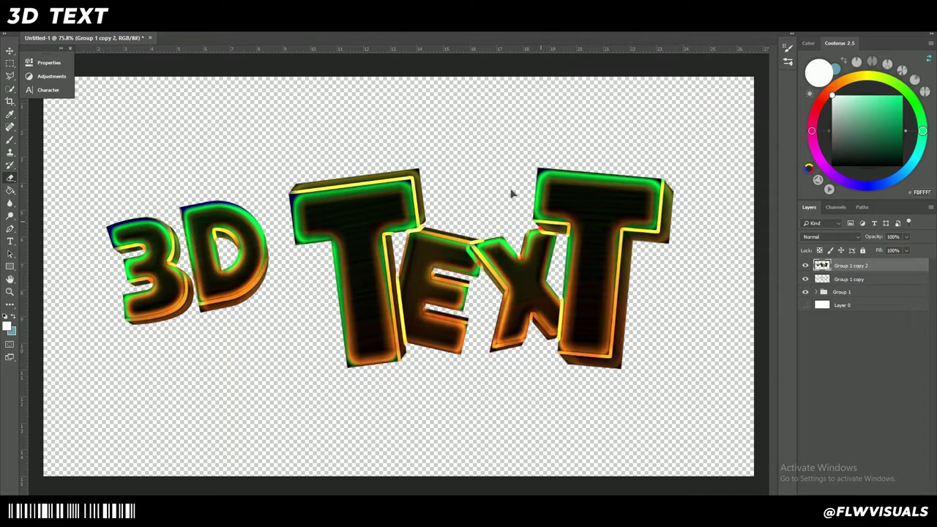
Set the Group 1 copy 2 layer's blend mode to Overlay and reduce its opacity to 65%
click(810, 239)
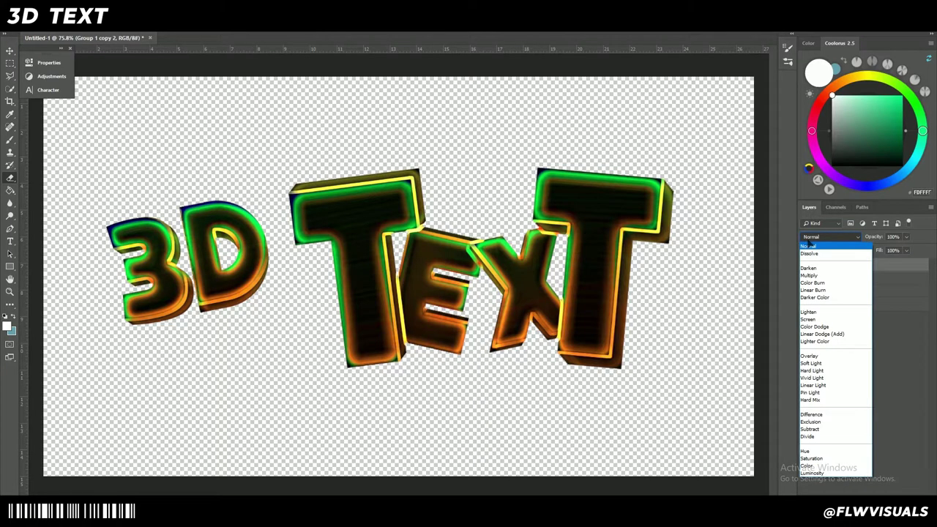
click(807, 356)
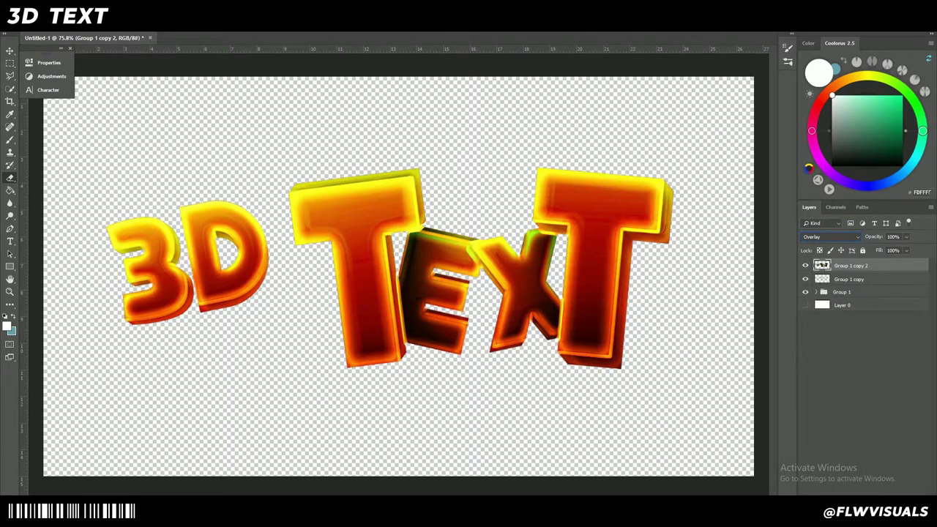
click(10, 50)
click(10, 178)
click(866, 366)
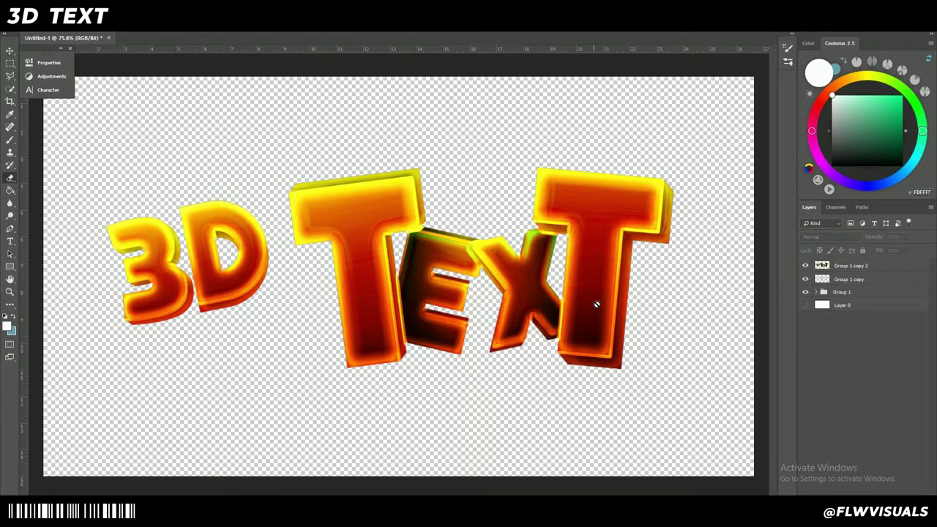
scroll(590, 314, up, 5)
scroll(552, 315, down, 5)
scroll(402, 270, up, 1)
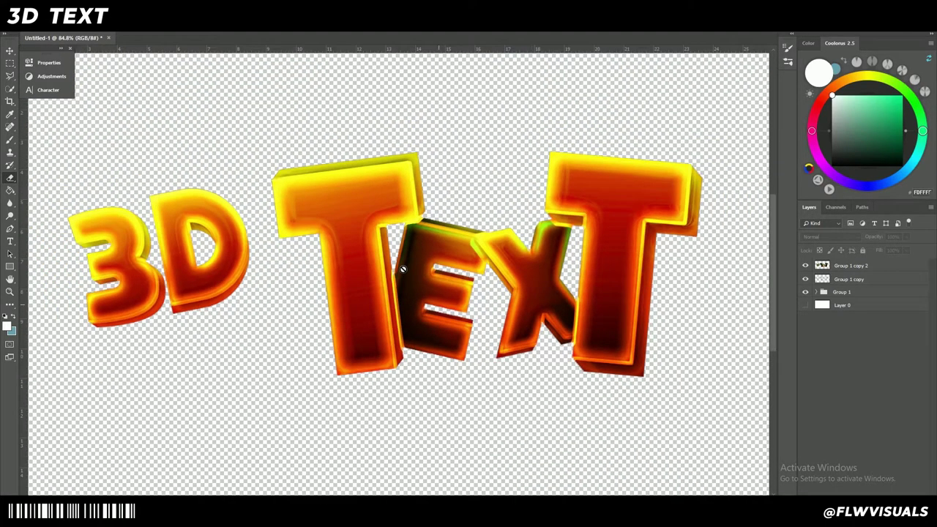
click(855, 268)
drag(877, 239, 874, 241)
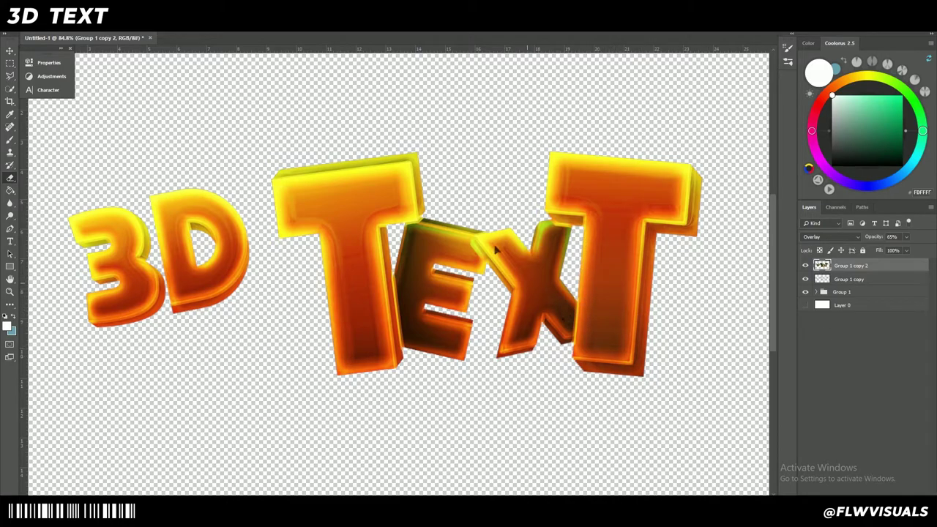
Set the Eraser brush to 143 px with 0% hardness and soften the dark glow overlay on the E and X
click(49, 30)
click(93, 55)
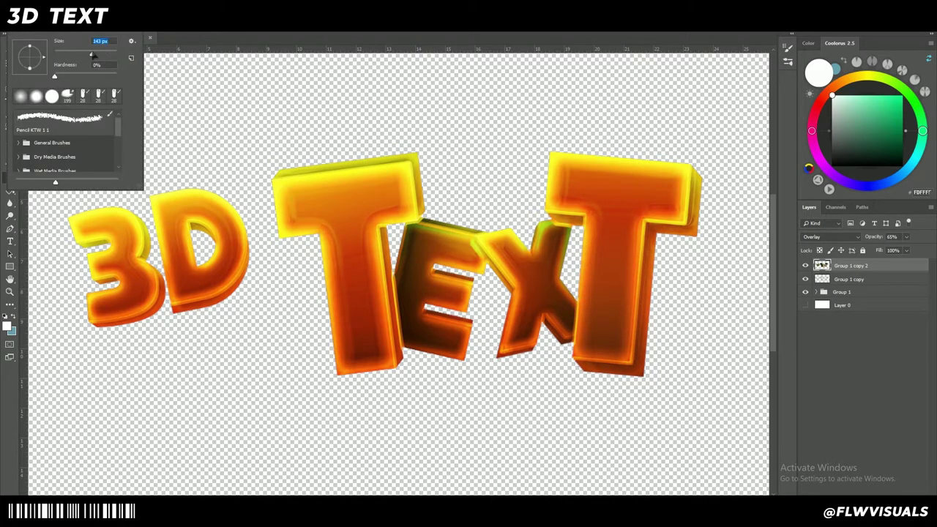
key(Return)
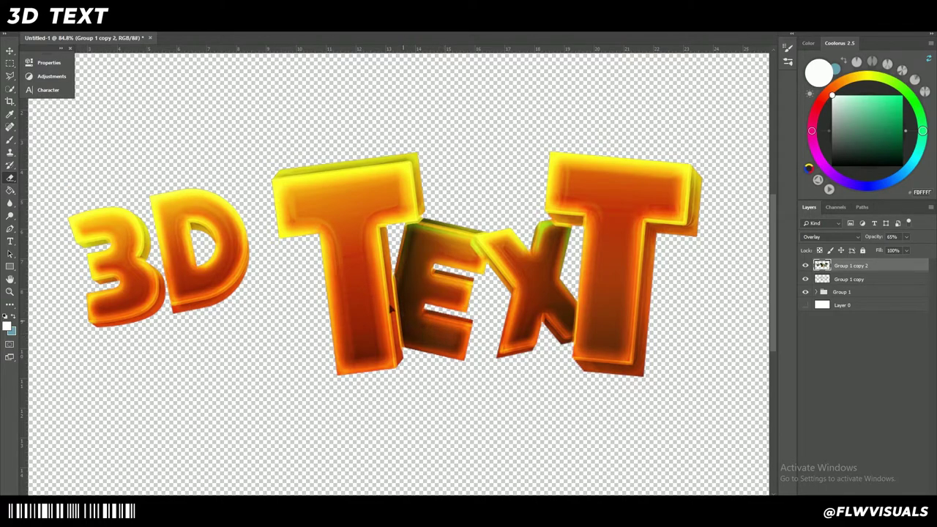
mouse_move(420, 216)
mouse_down()
mouse_move(402, 227)
mouse_move(445, 227)
mouse_up()
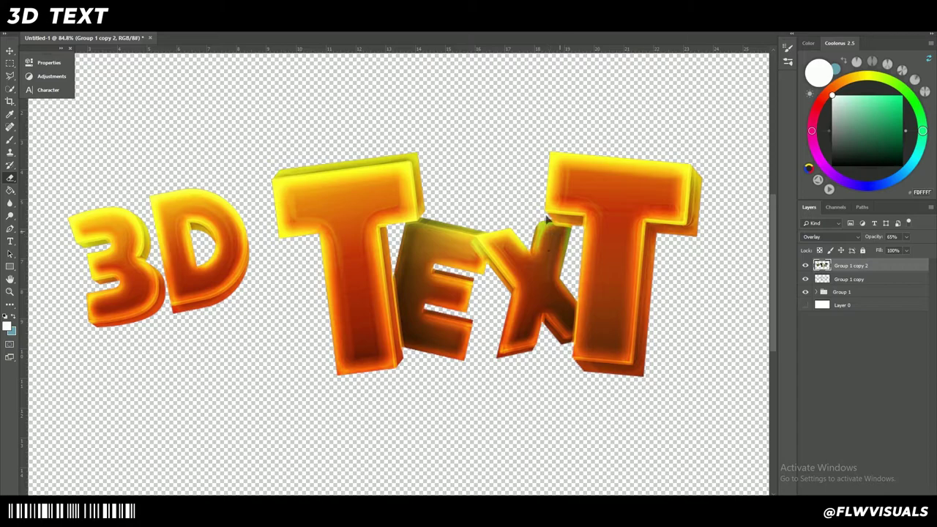
scroll(548, 218, up, 5)
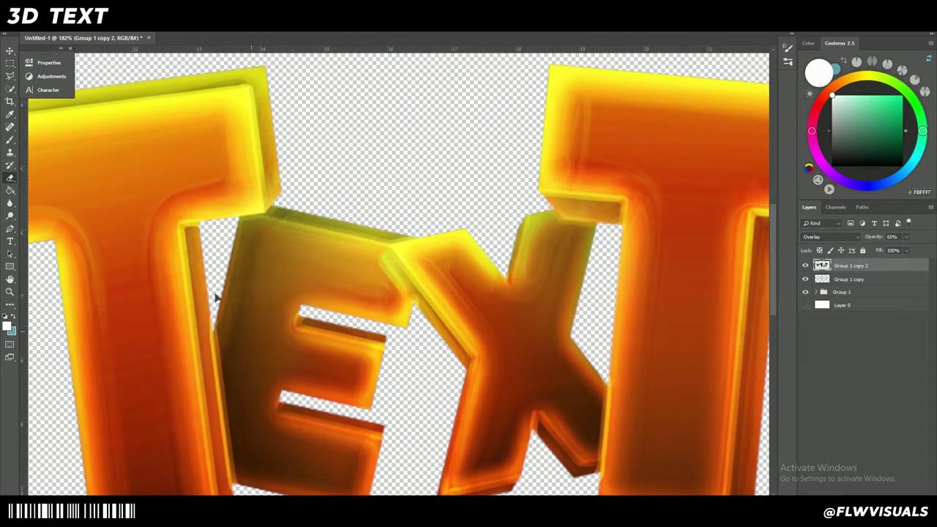
scroll(217, 295, down, 3)
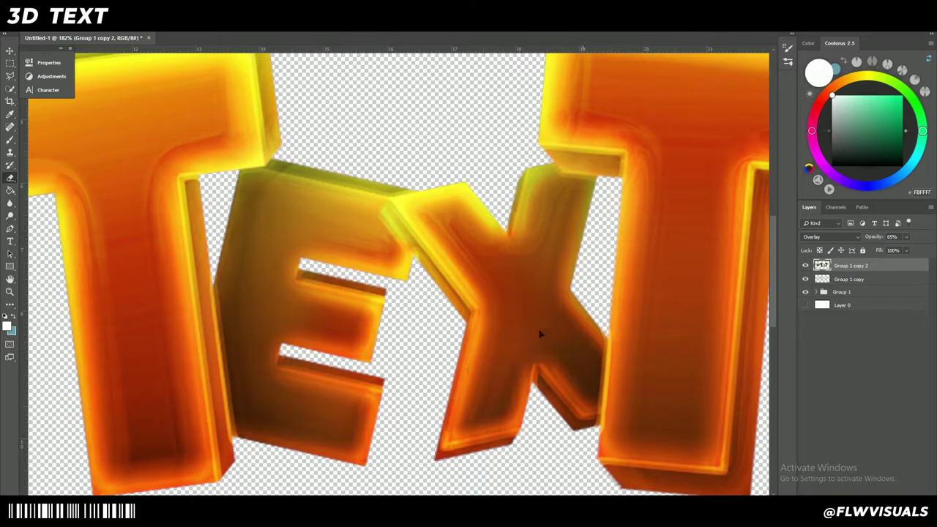
scroll(602, 302, down, 4)
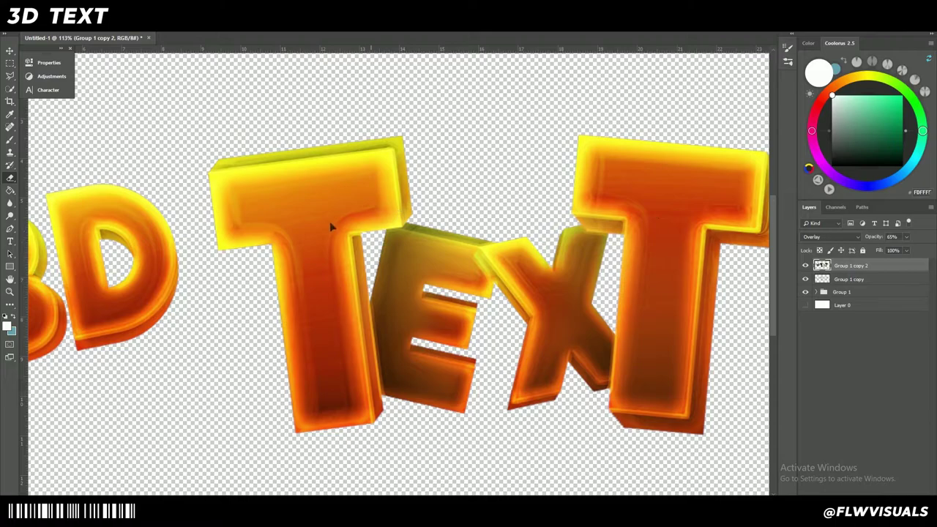
Erase part of the glow overlay from the faces of both large T letters and the 3D characters
drag(322, 195, 312, 360)
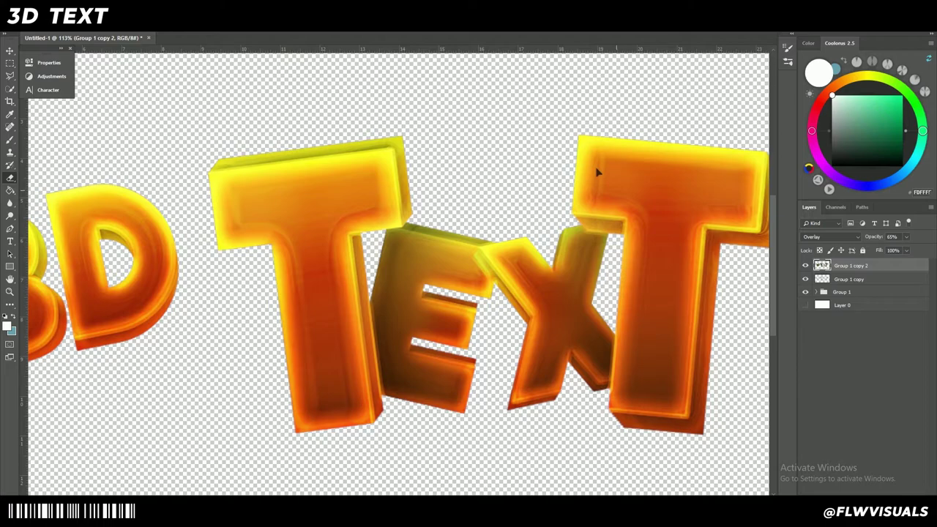
scroll(514, 279, left, 5)
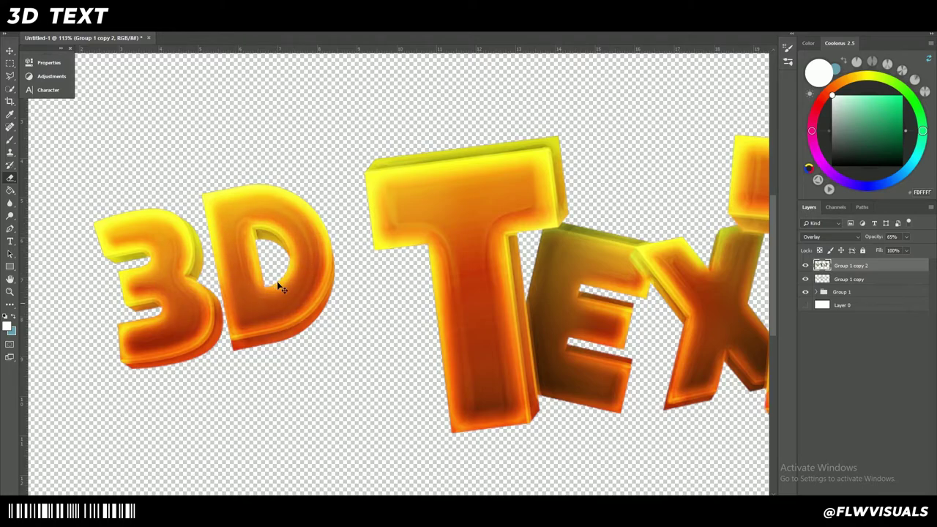
scroll(278, 283, down, 3)
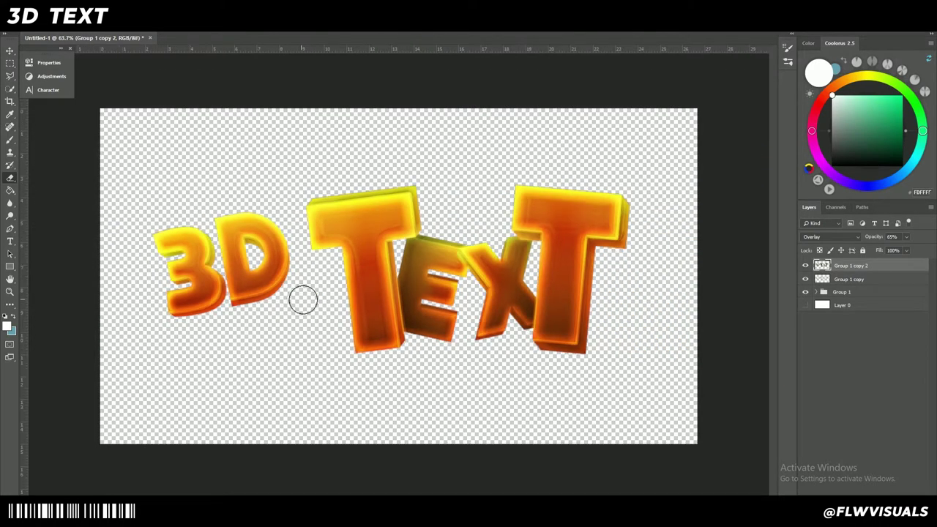
scroll(325, 312, up, 1)
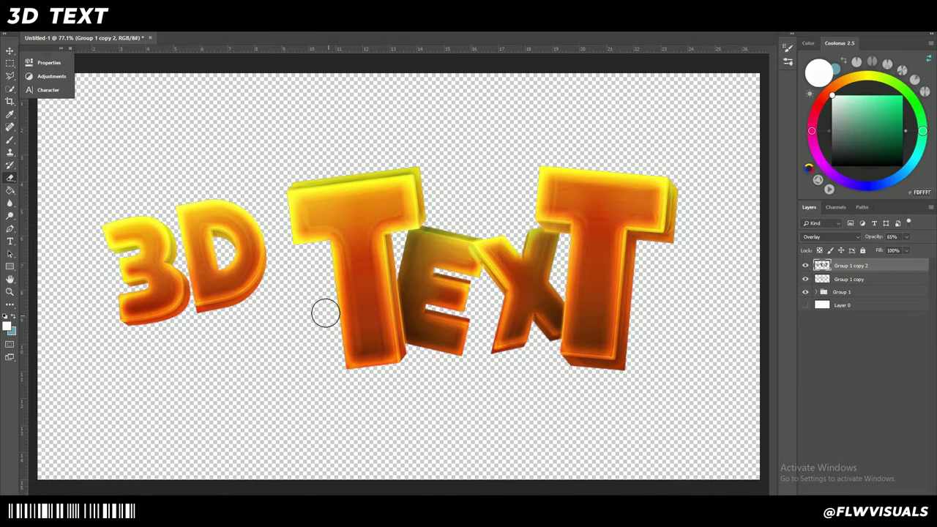
scroll(352, 308, down, 1)
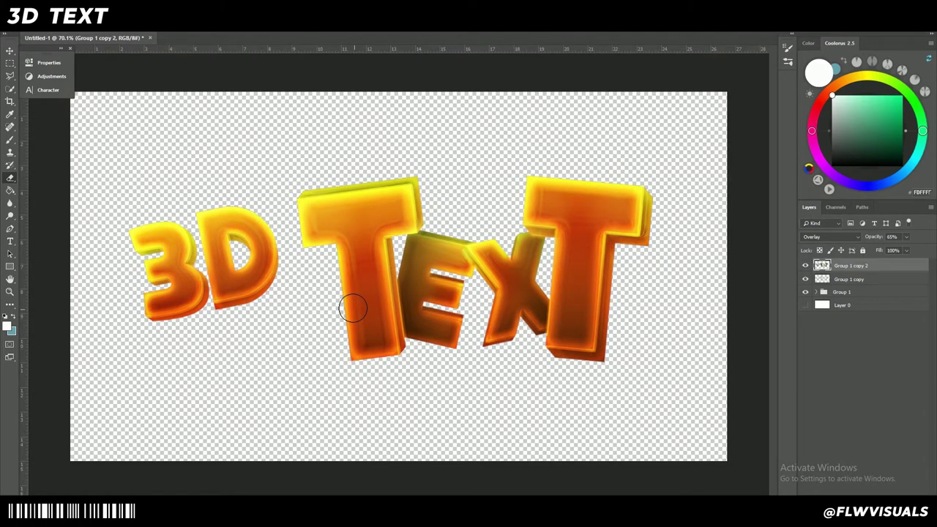
scroll(372, 312, down, 1)
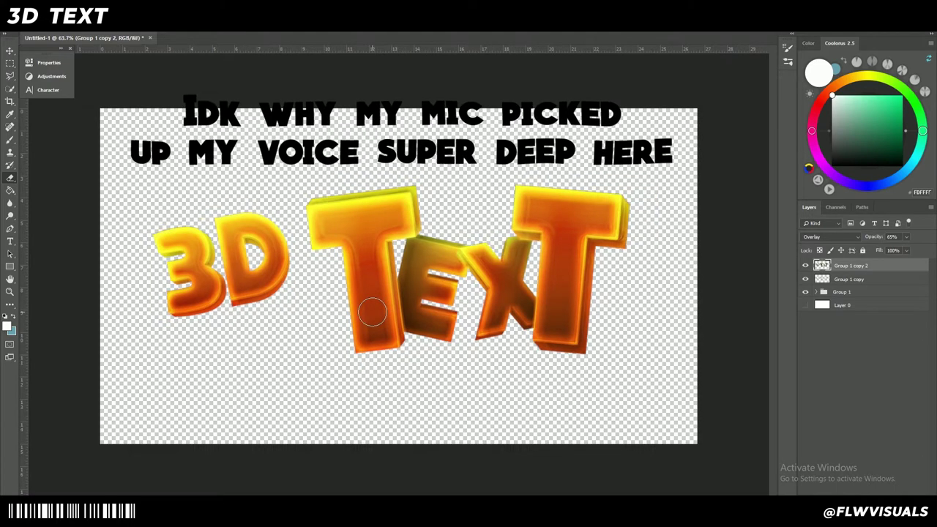